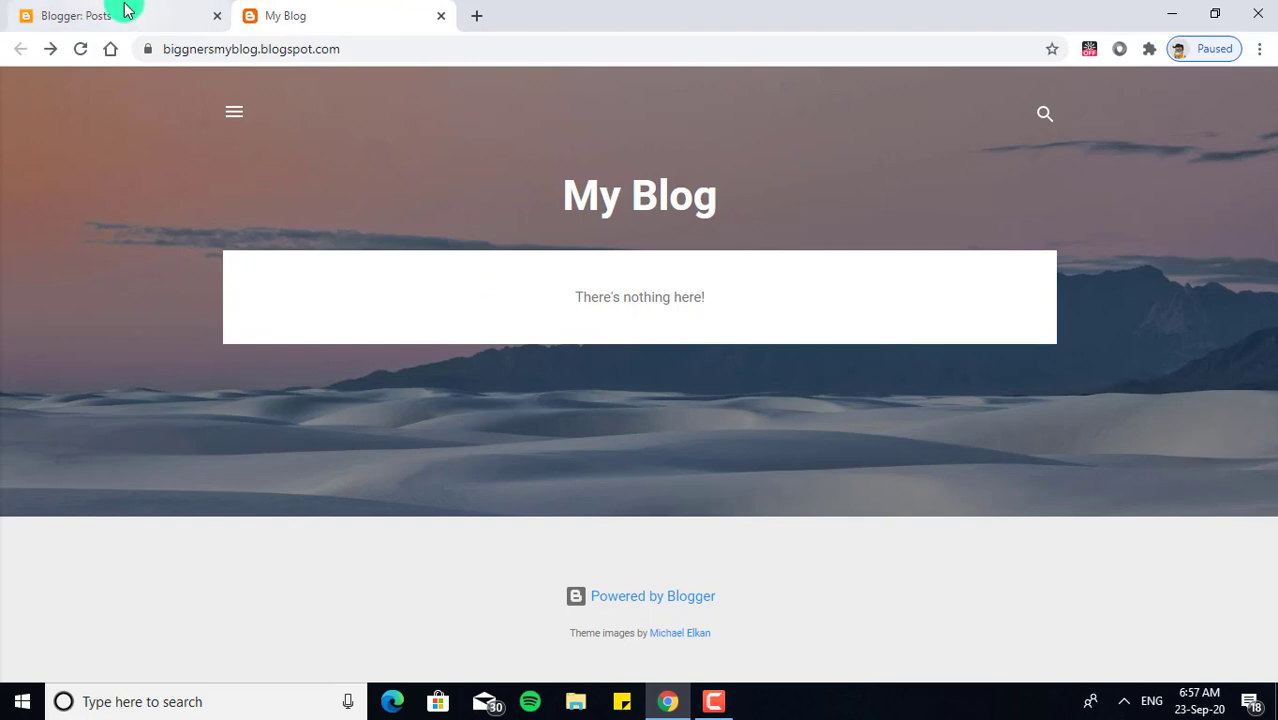
Step: Create a new post in My Blog and title it "Accounting Basics Tutorial"
left_click(125, 10)
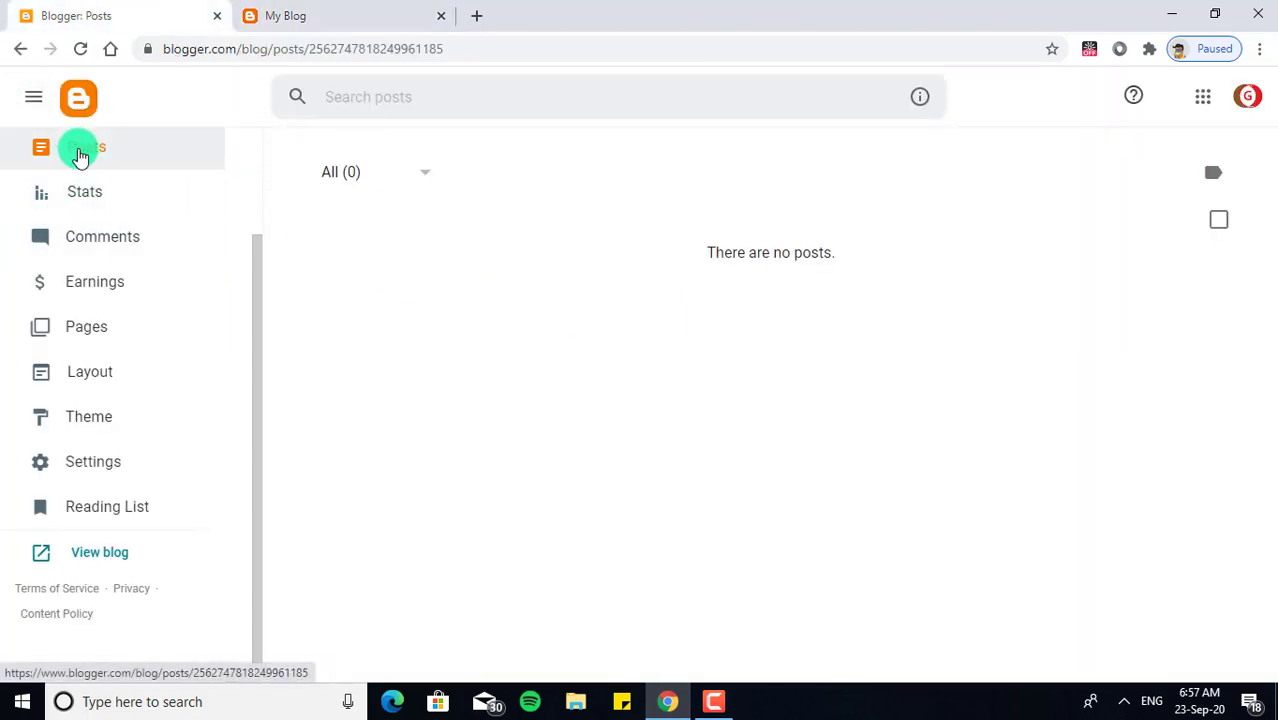
scroll(98, 158, "up", 2)
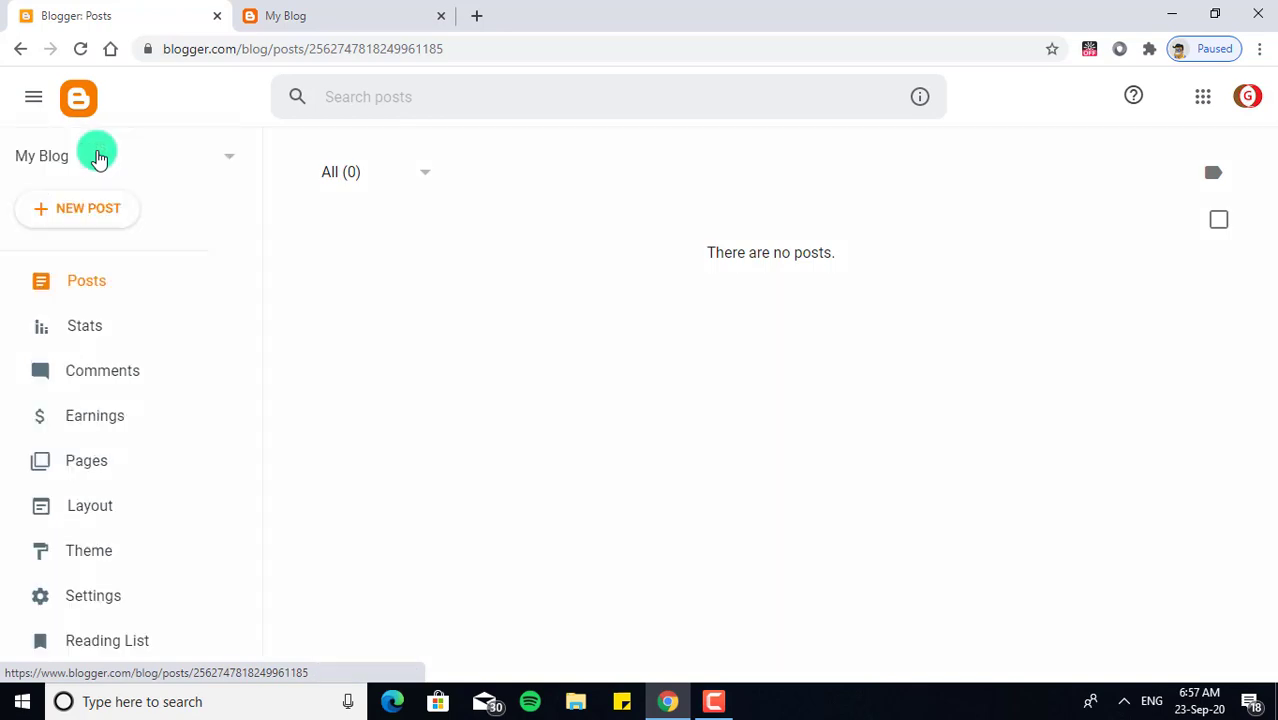
left_click(90, 214)
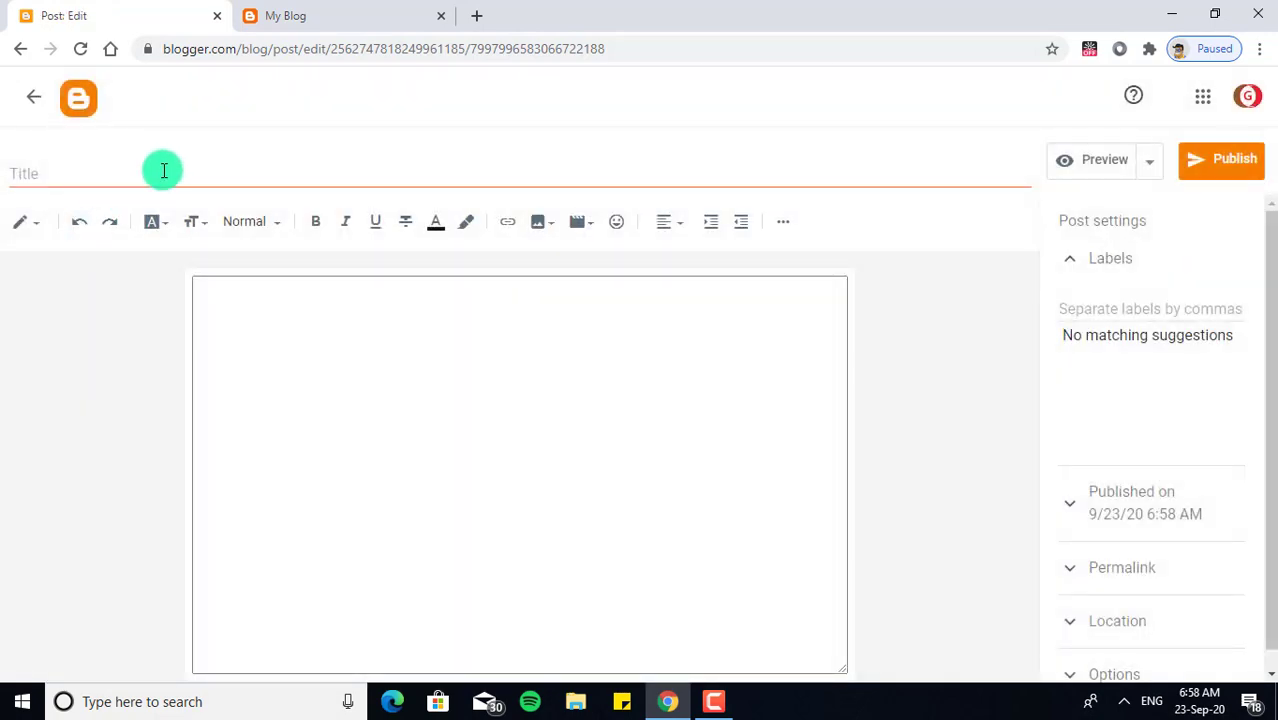
left_click(164, 170)
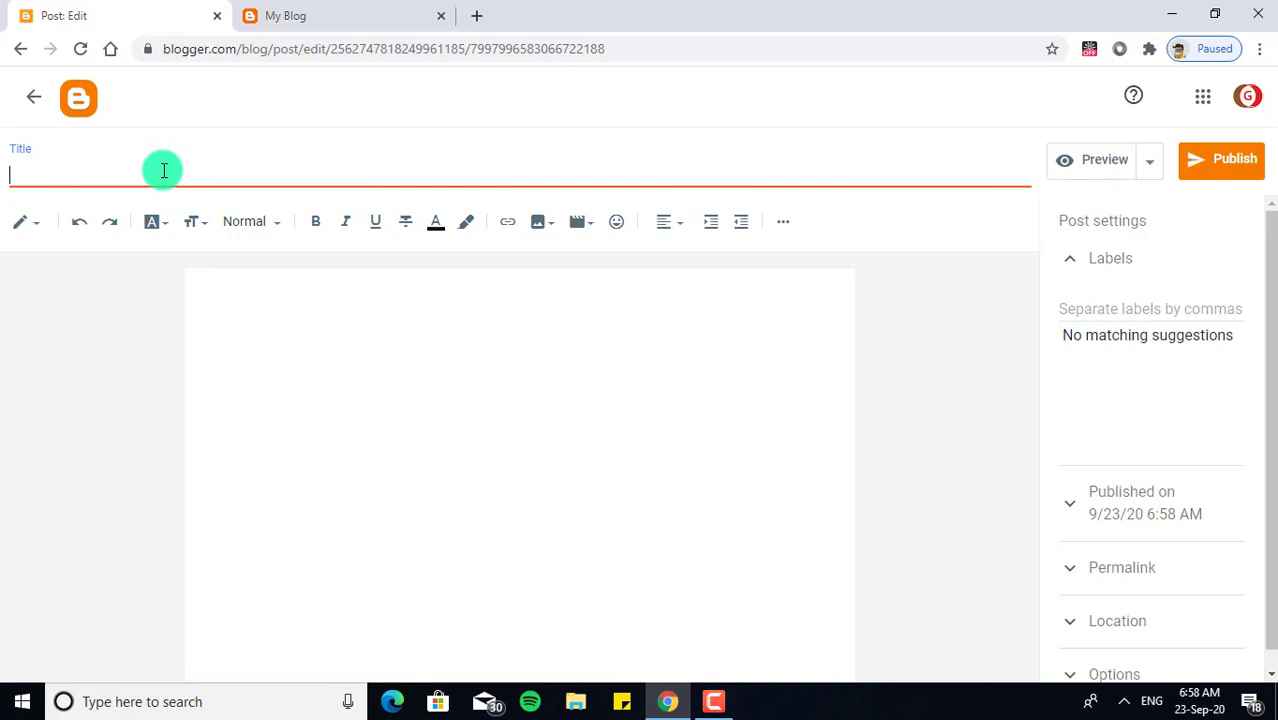
Step: Write "Basics of accounting" as the first line of the post body and format it as a Heading
left_click(285, 288)
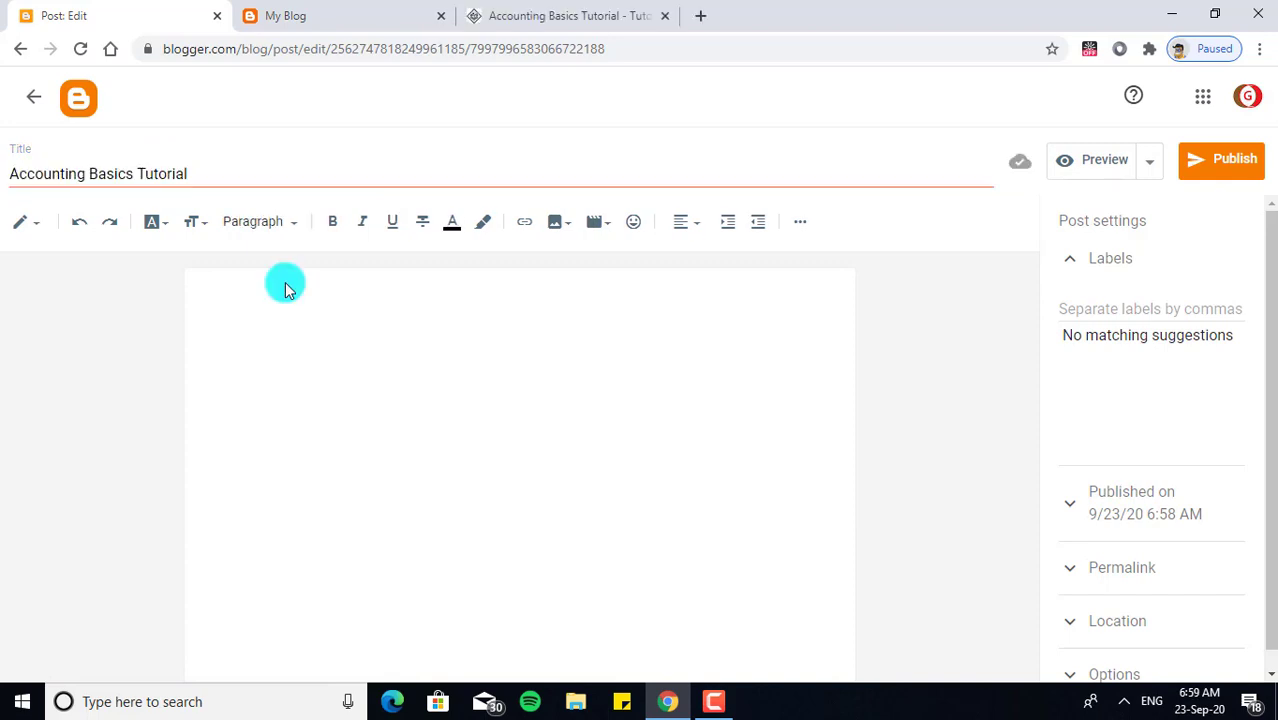
type("Basics of accounting")
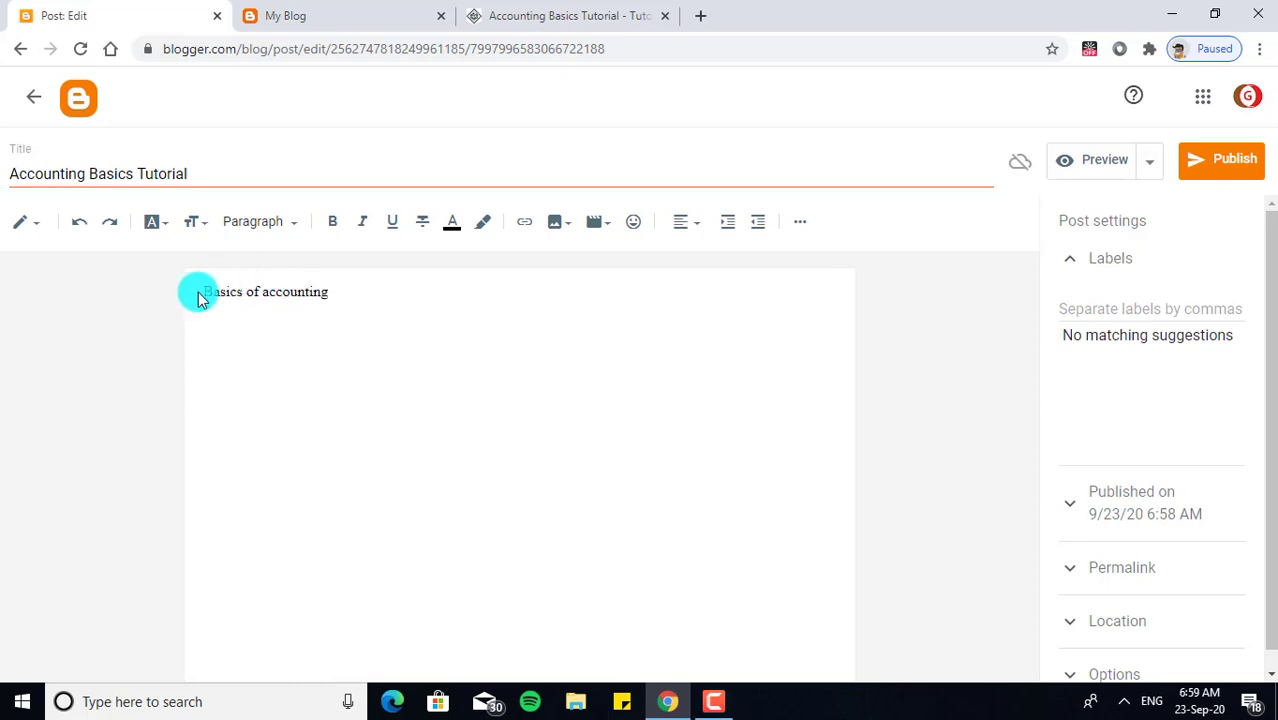
left_click_drag(200, 289, 351, 294)
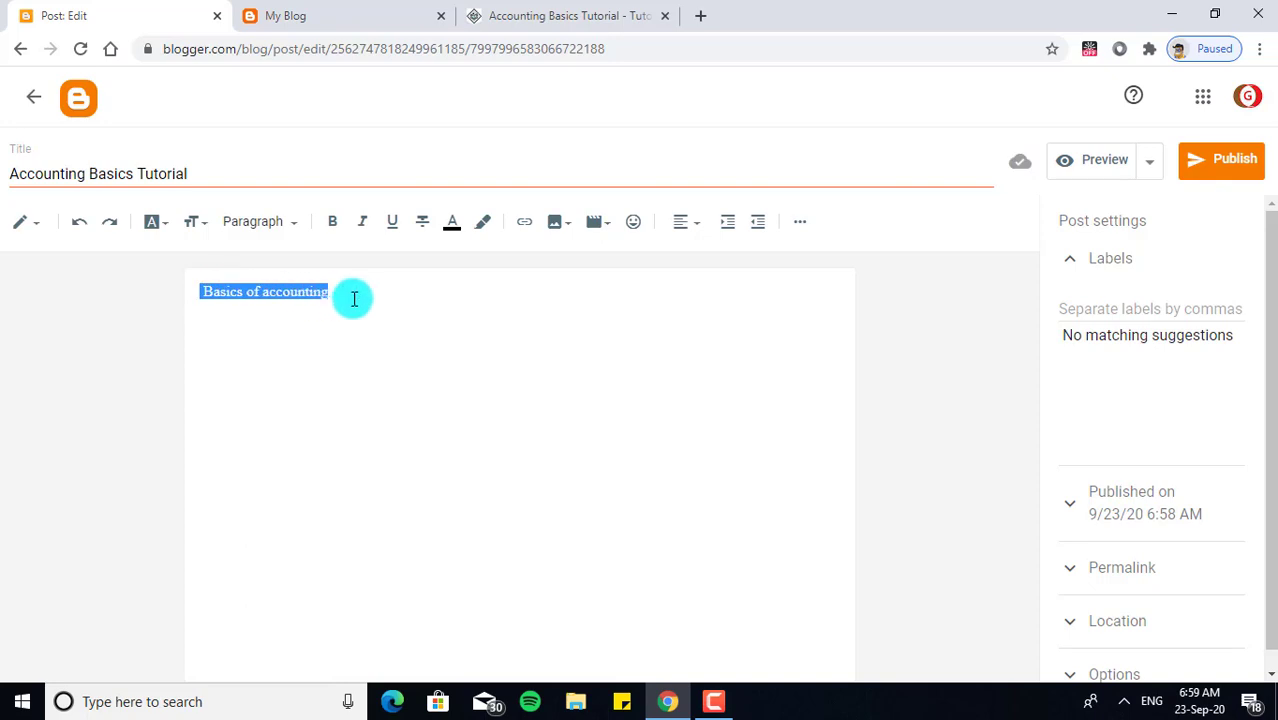
left_click(280, 230)
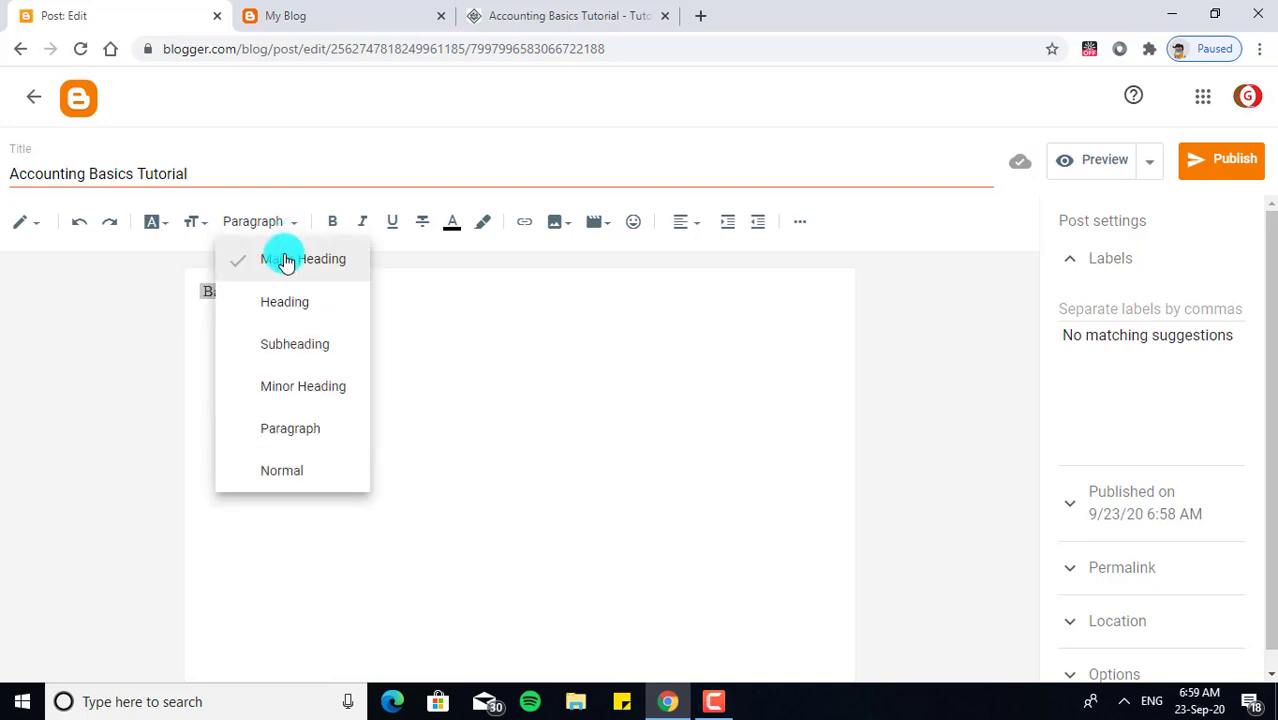
left_click(285, 310)
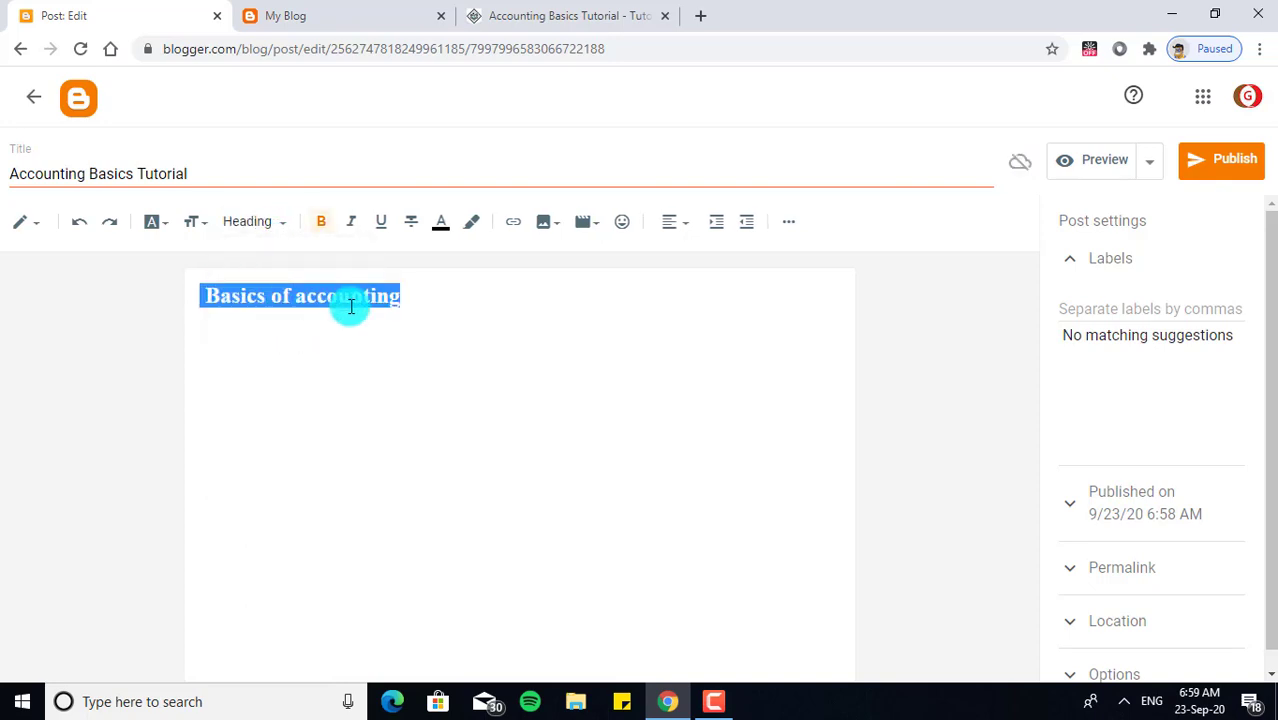
left_click(416, 295)
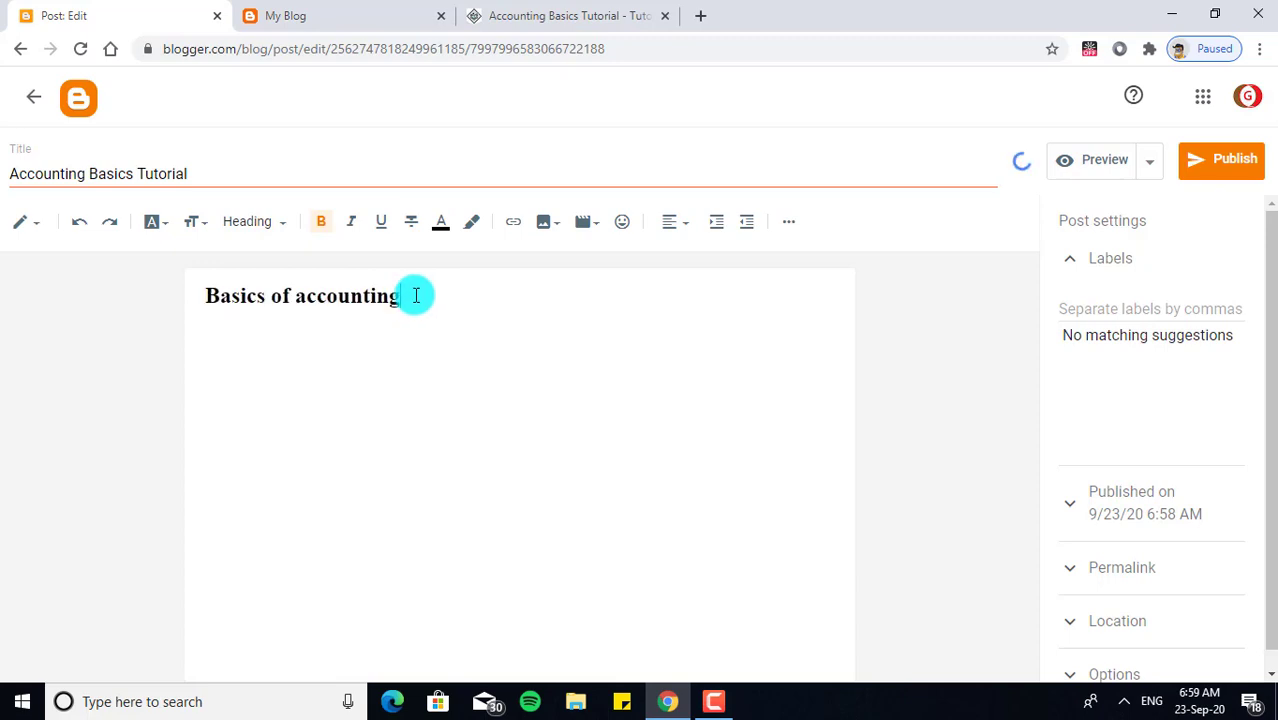
Step: Add the line "Introduction" below the heading, format it as a Subheading and start a new line after it
key("Return")
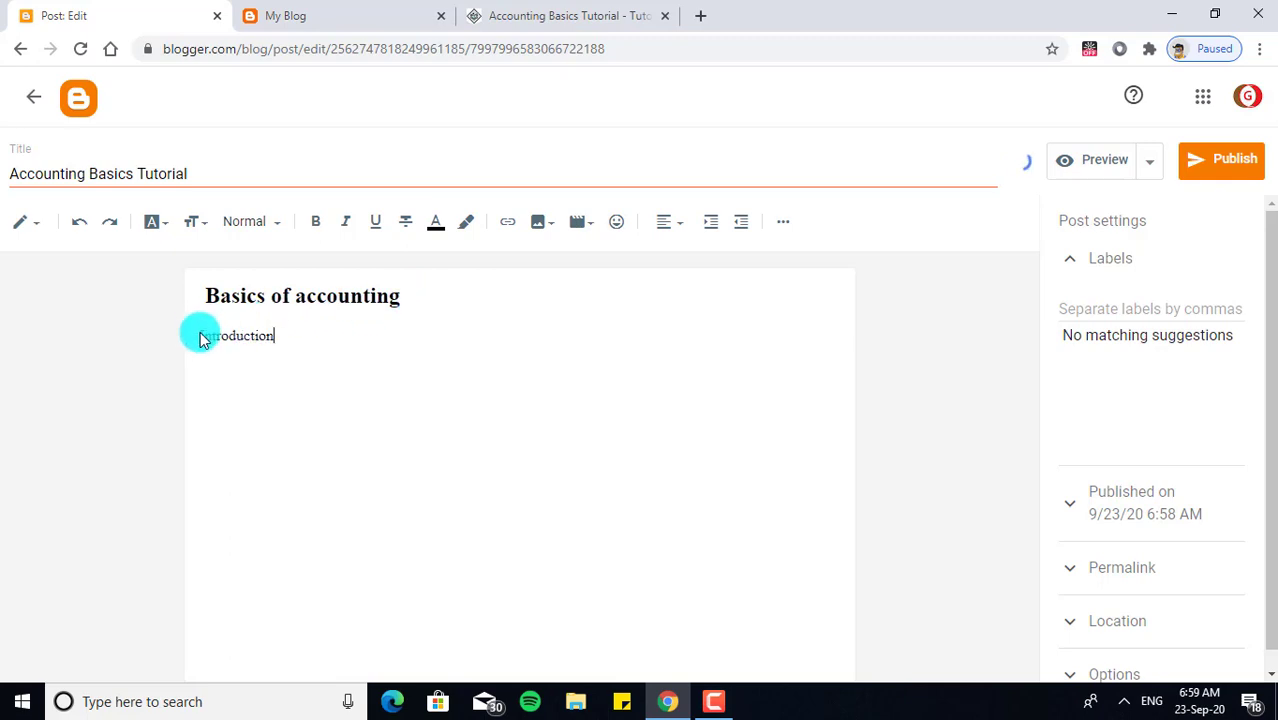
left_click_drag(201, 337, 275, 336)
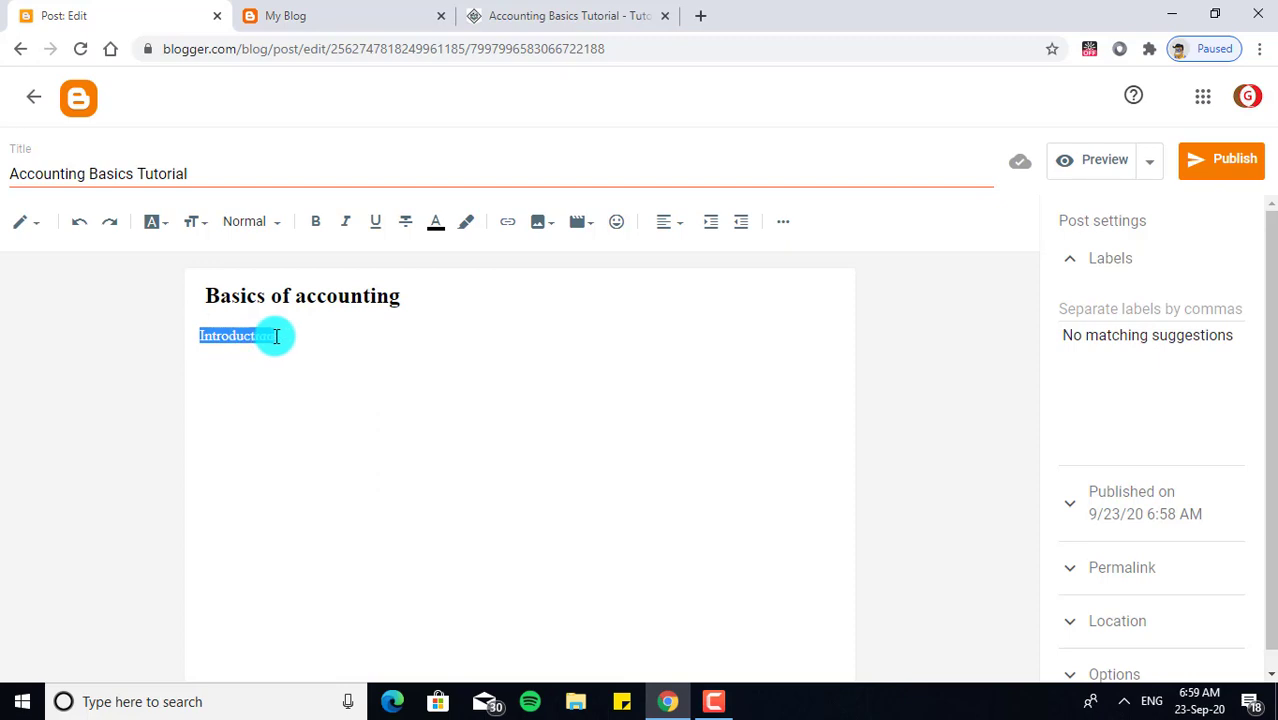
left_click(271, 222)
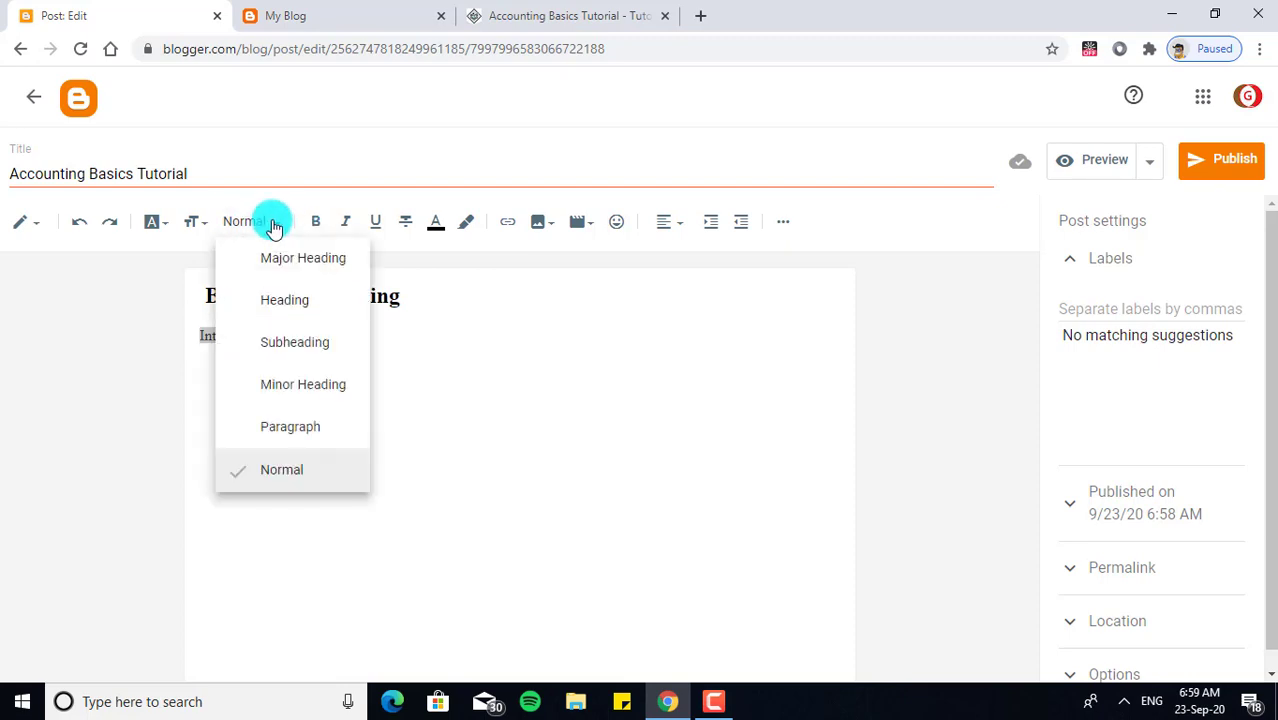
left_click(291, 339)
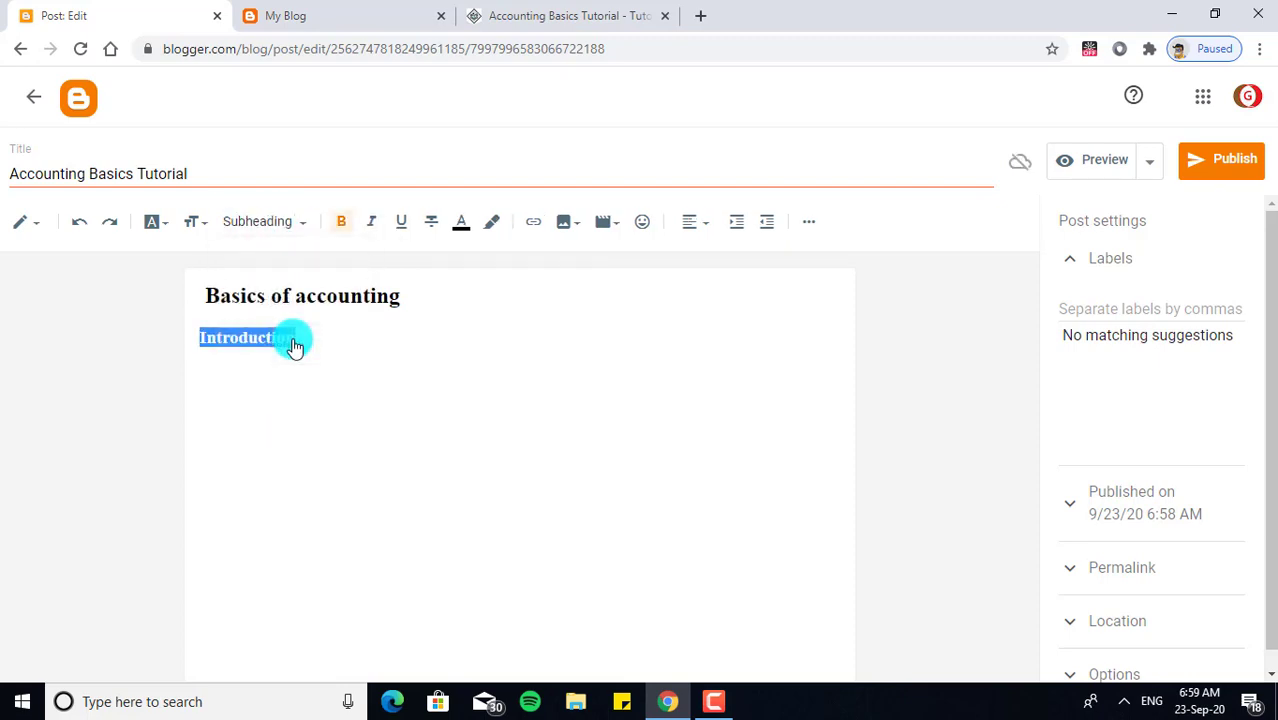
left_click(311, 337)
key("Return")
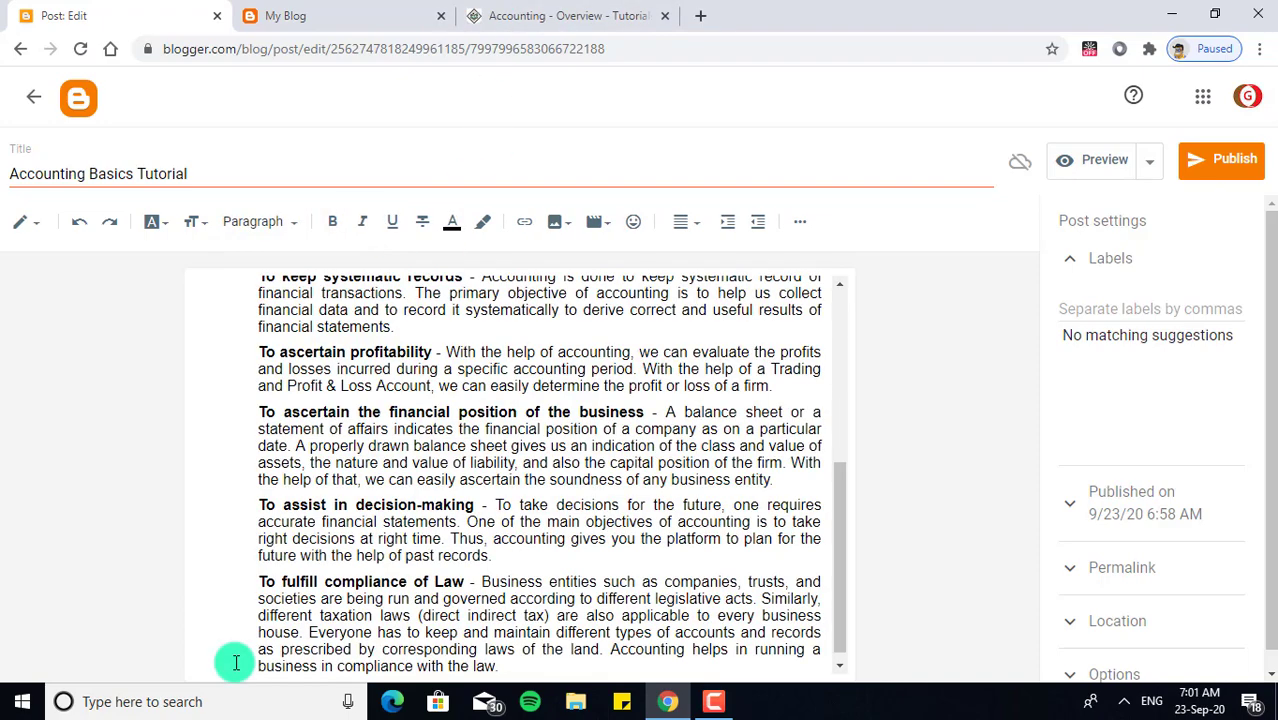
Step: Look through the post's body text, from the introduction to the objectives and scope of accounting
scroll(236, 662, "up", 4)
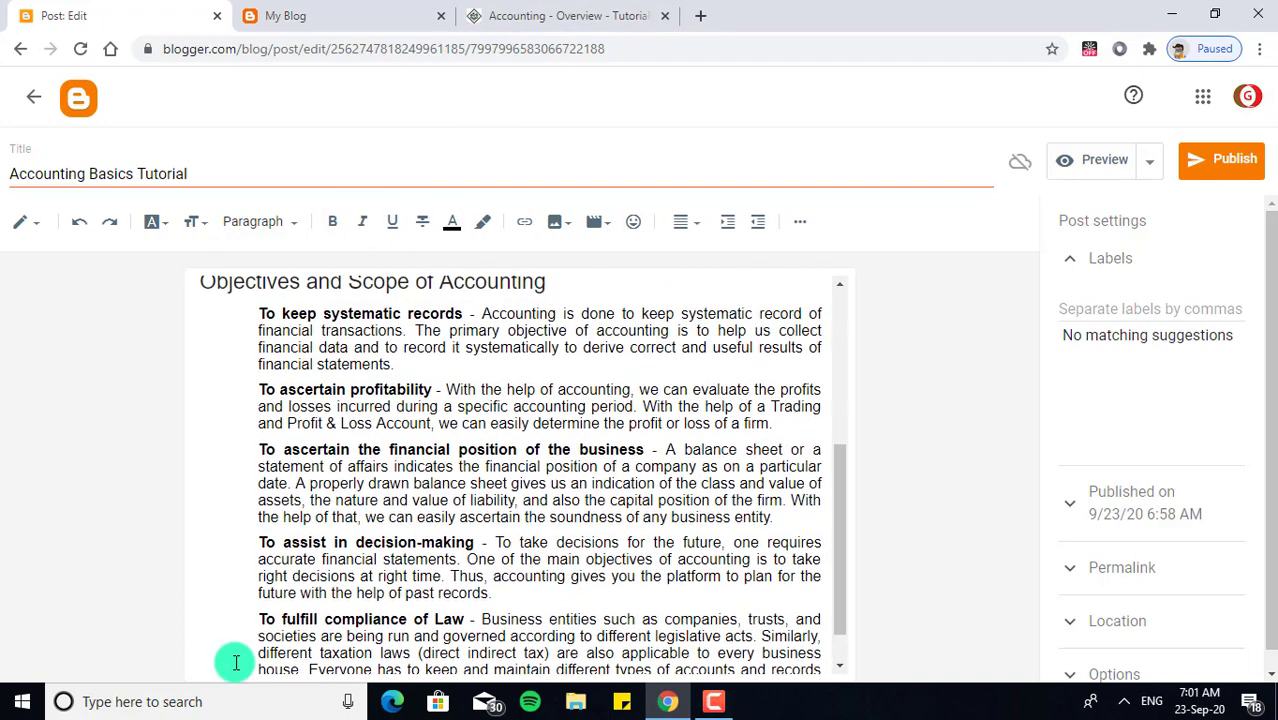
scroll(236, 662, "down", 1)
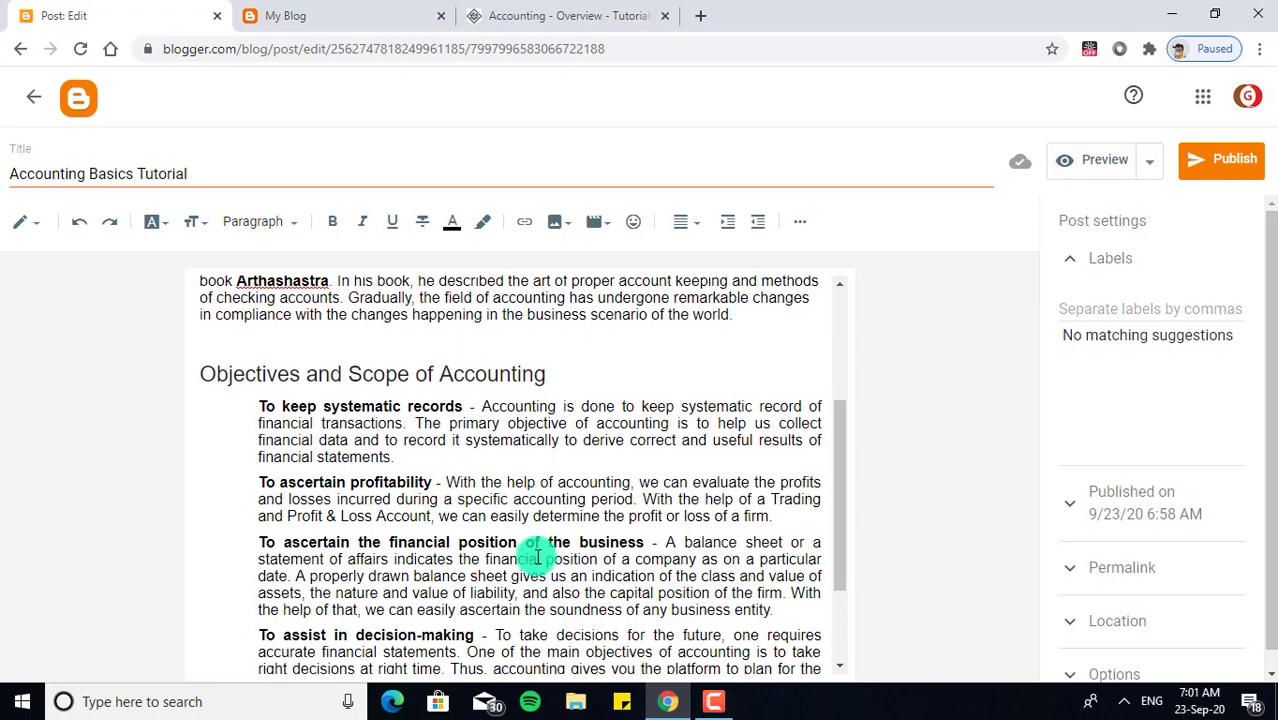
scroll(537, 557, "down", 2)
scroll(537, 557, "up", 4)
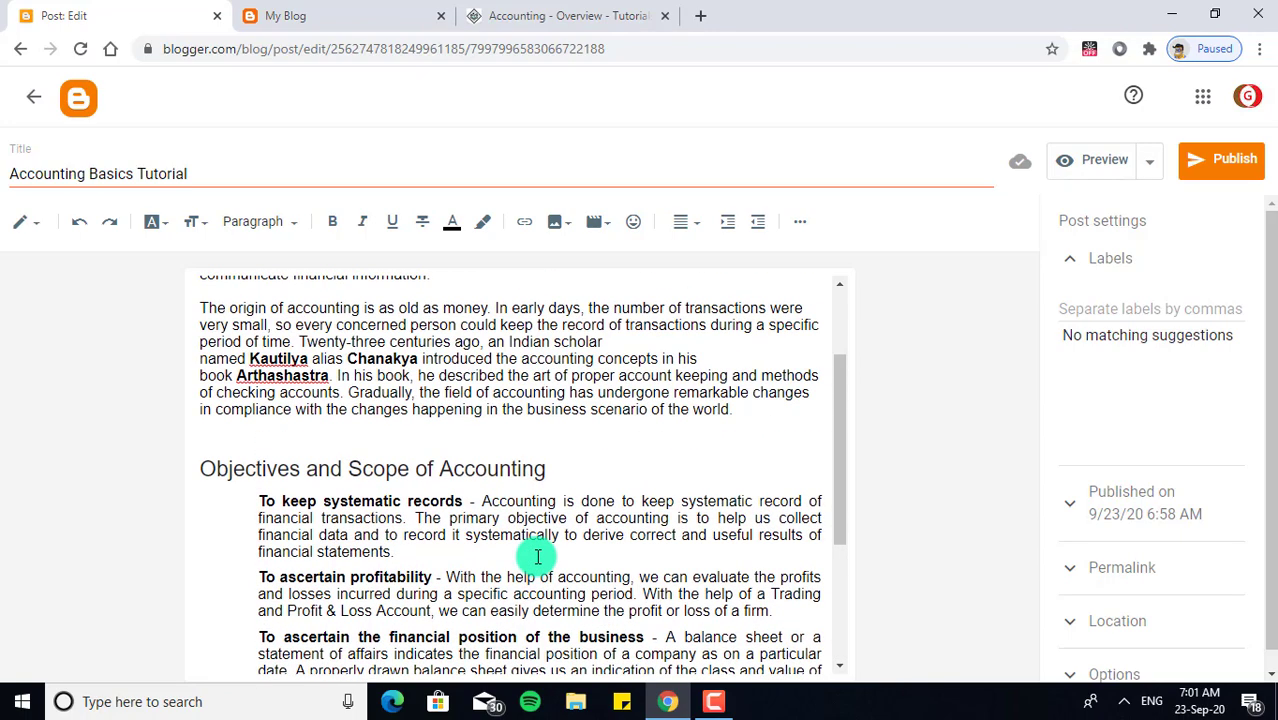
scroll(537, 555, "down", 2)
scroll(537, 553, "down", 1)
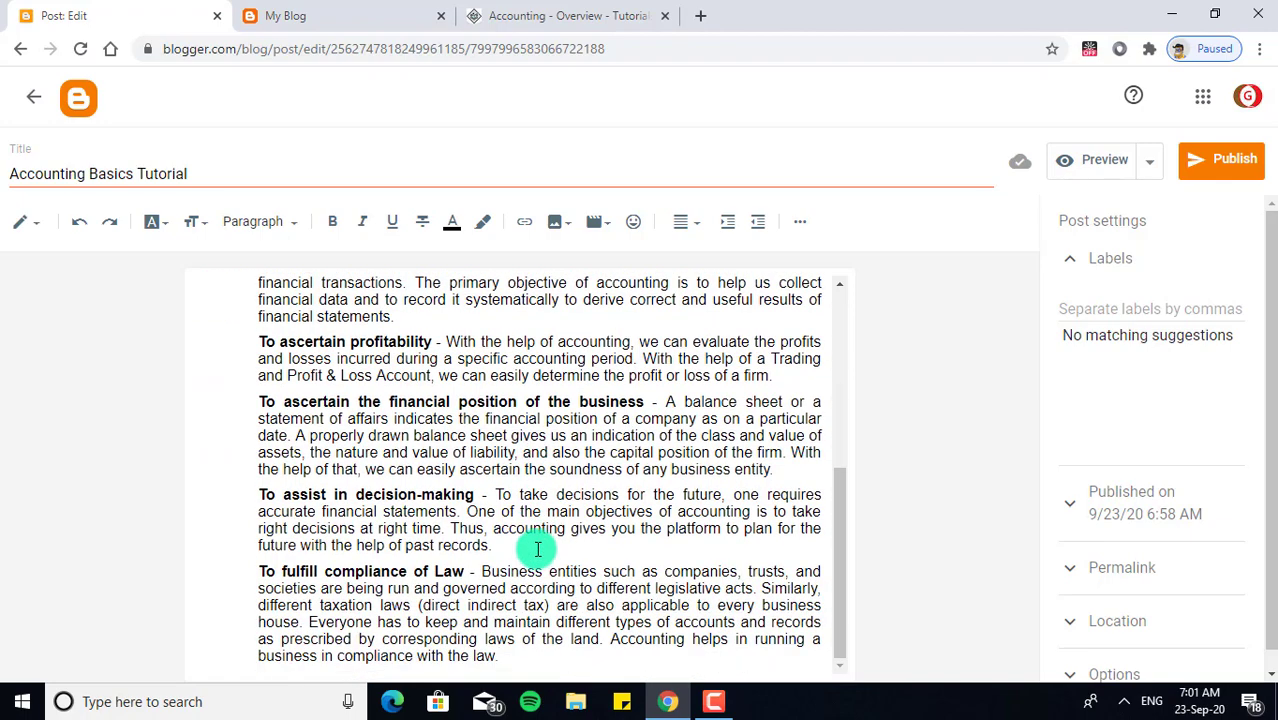
scroll(537, 549, "up", 4)
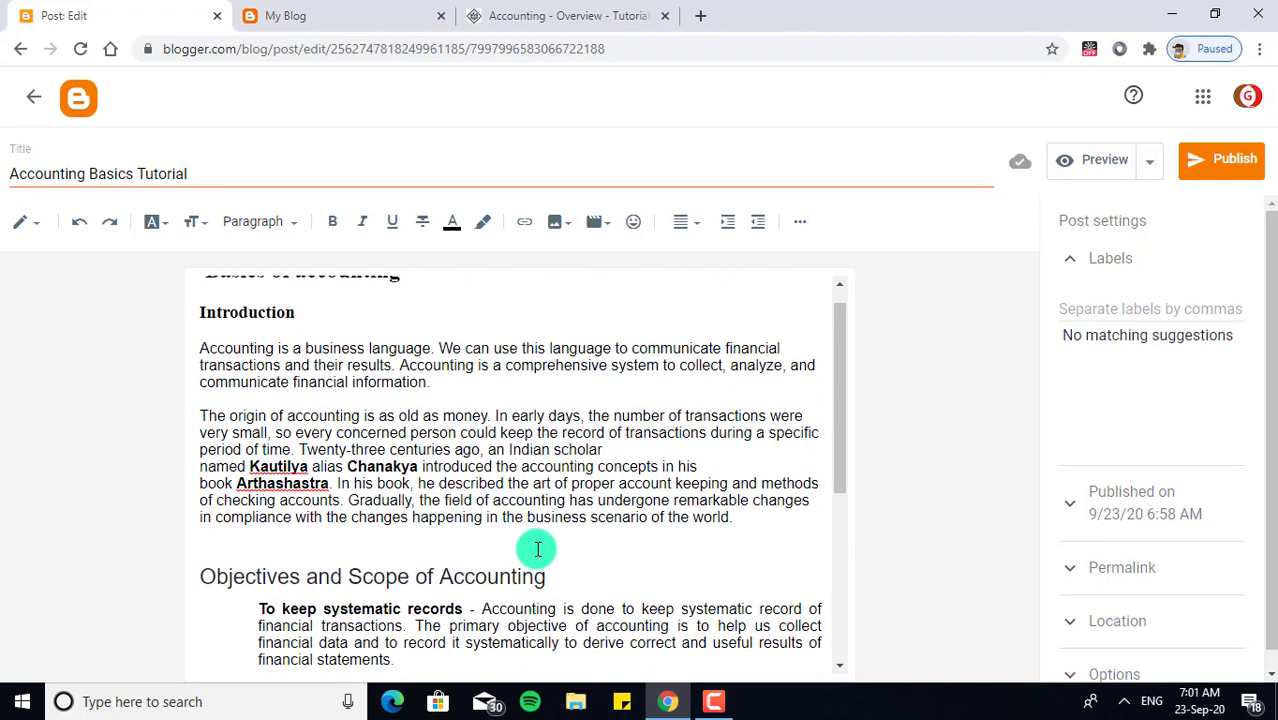
scroll(537, 549, "up", 1)
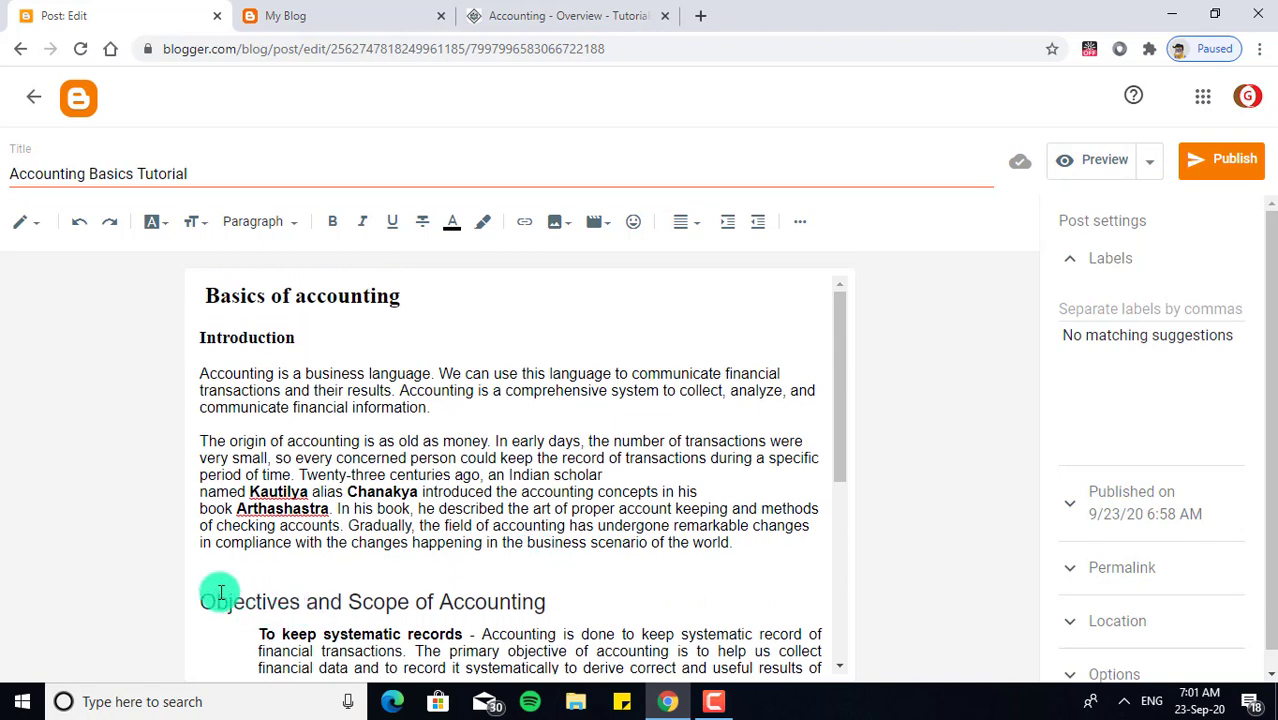
Step: Format the line "Objectives and Scope of Accounting" as a Minor Heading with Medium font size
left_click_drag(203, 598, 546, 602)
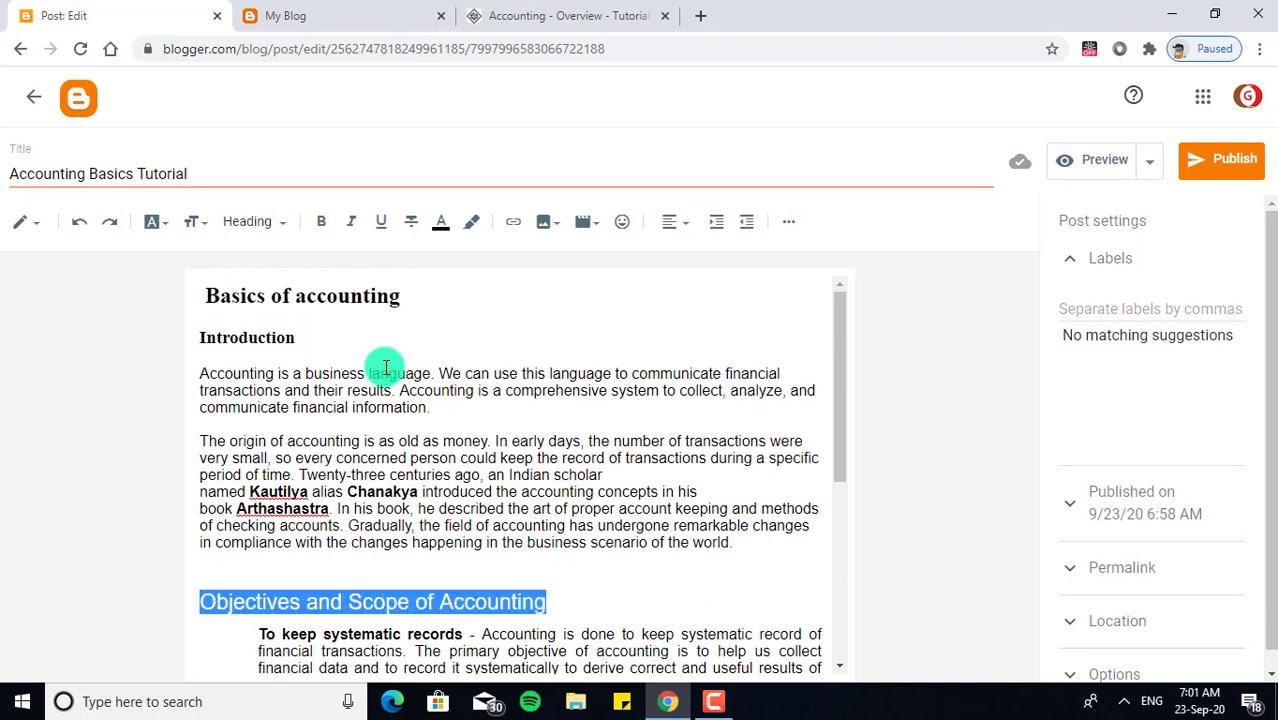
left_click(283, 222)
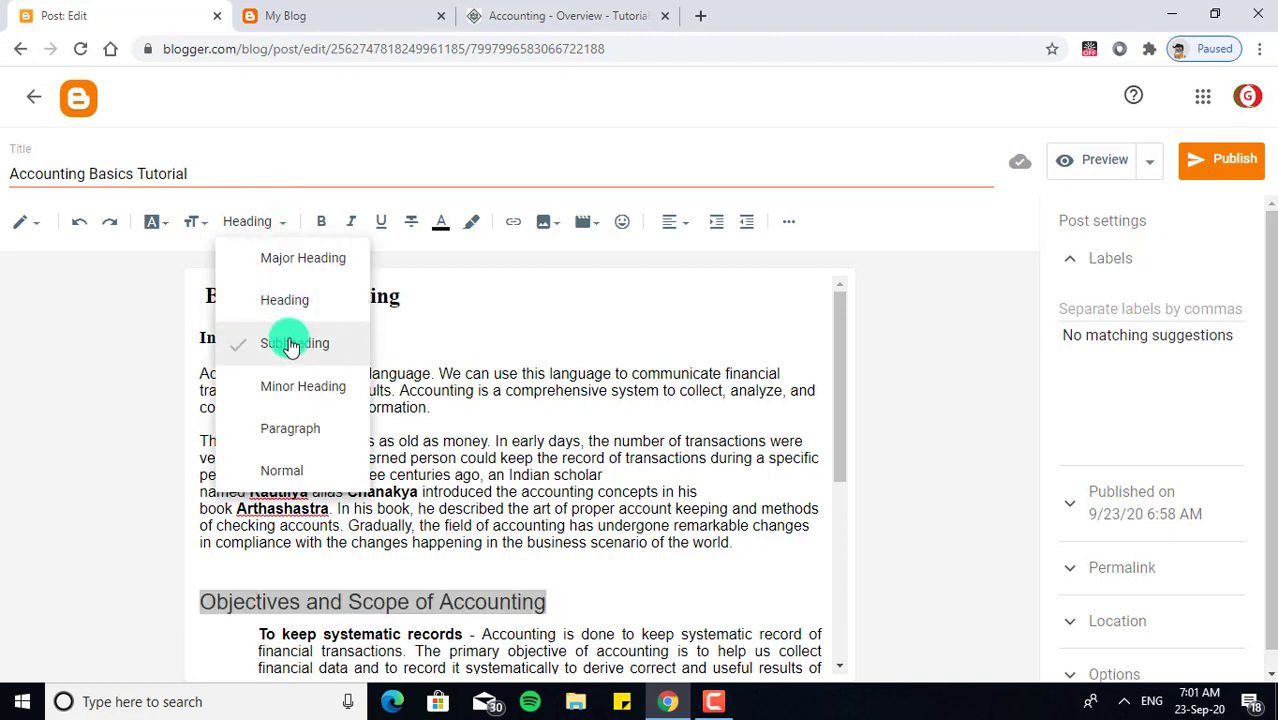
left_click(289, 394)
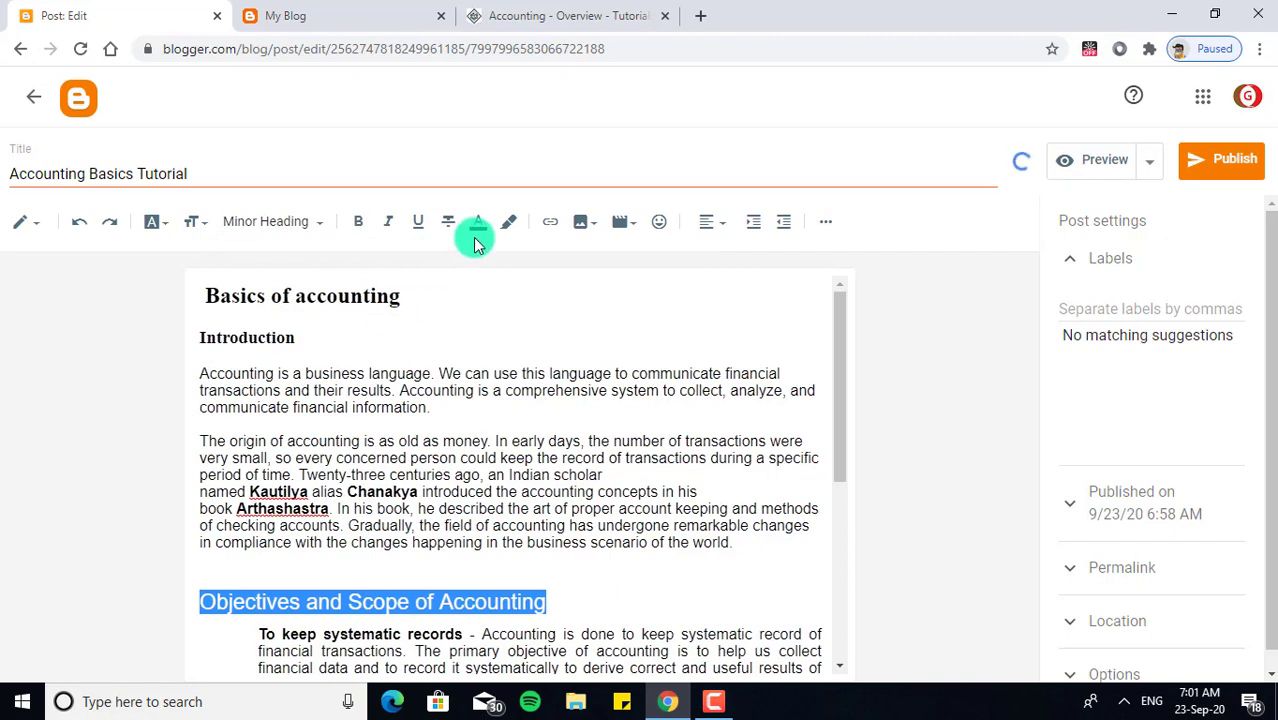
left_click(197, 224)
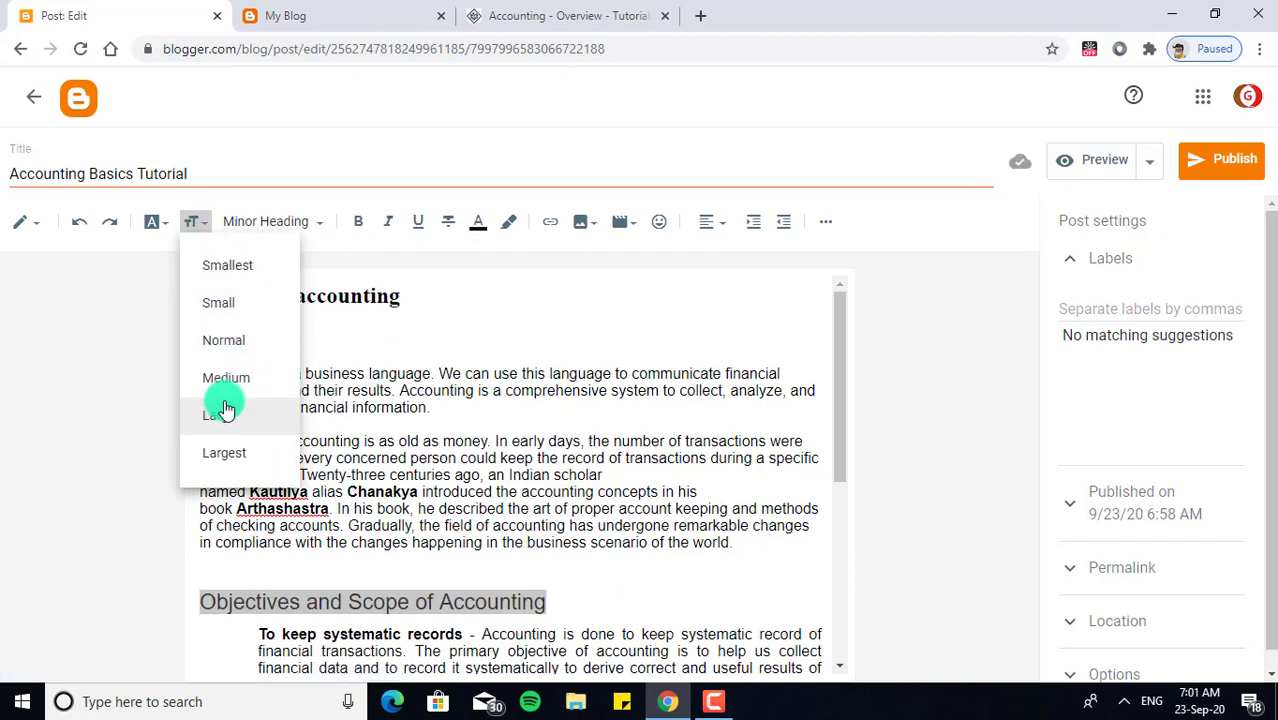
left_click(222, 350)
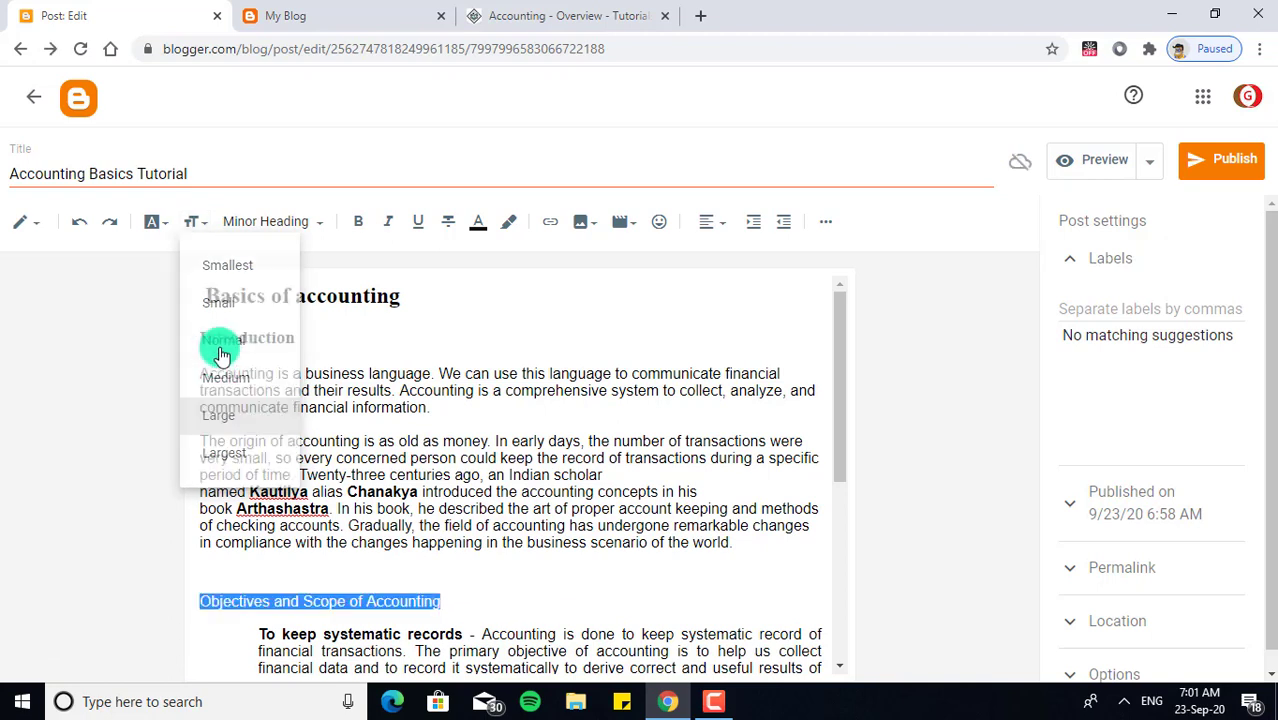
left_click(202, 230)
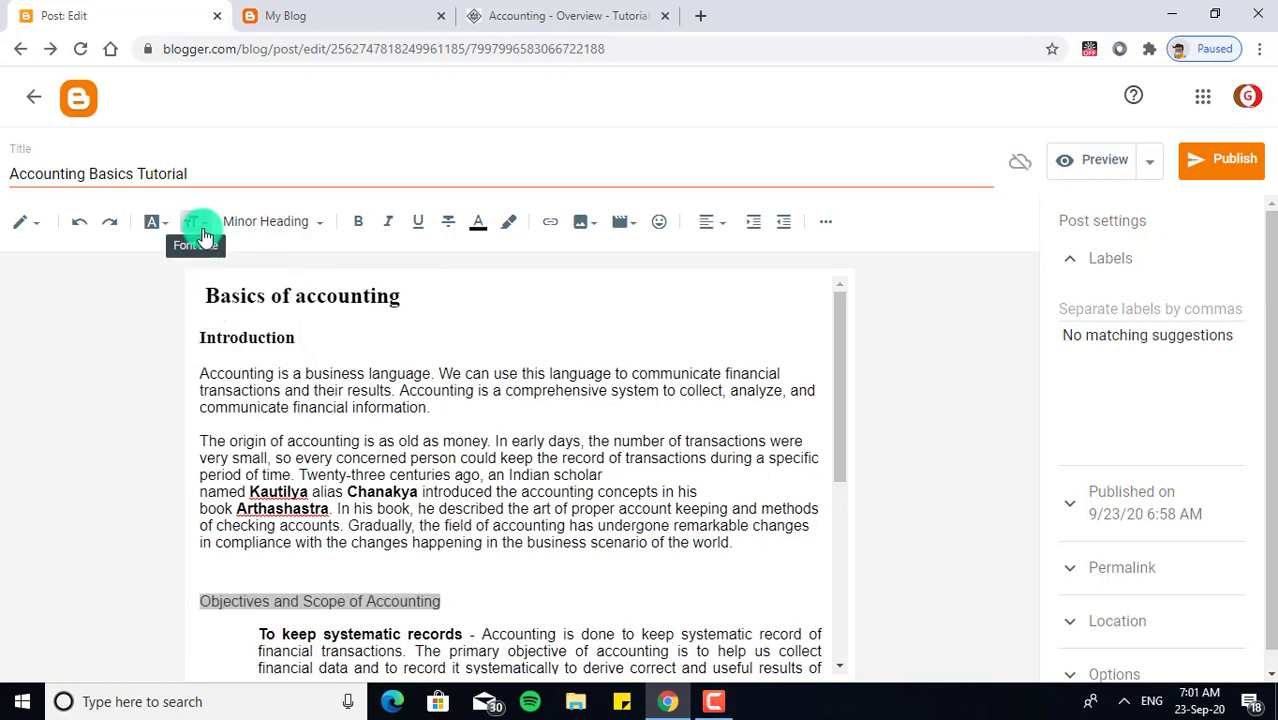
left_click(214, 384)
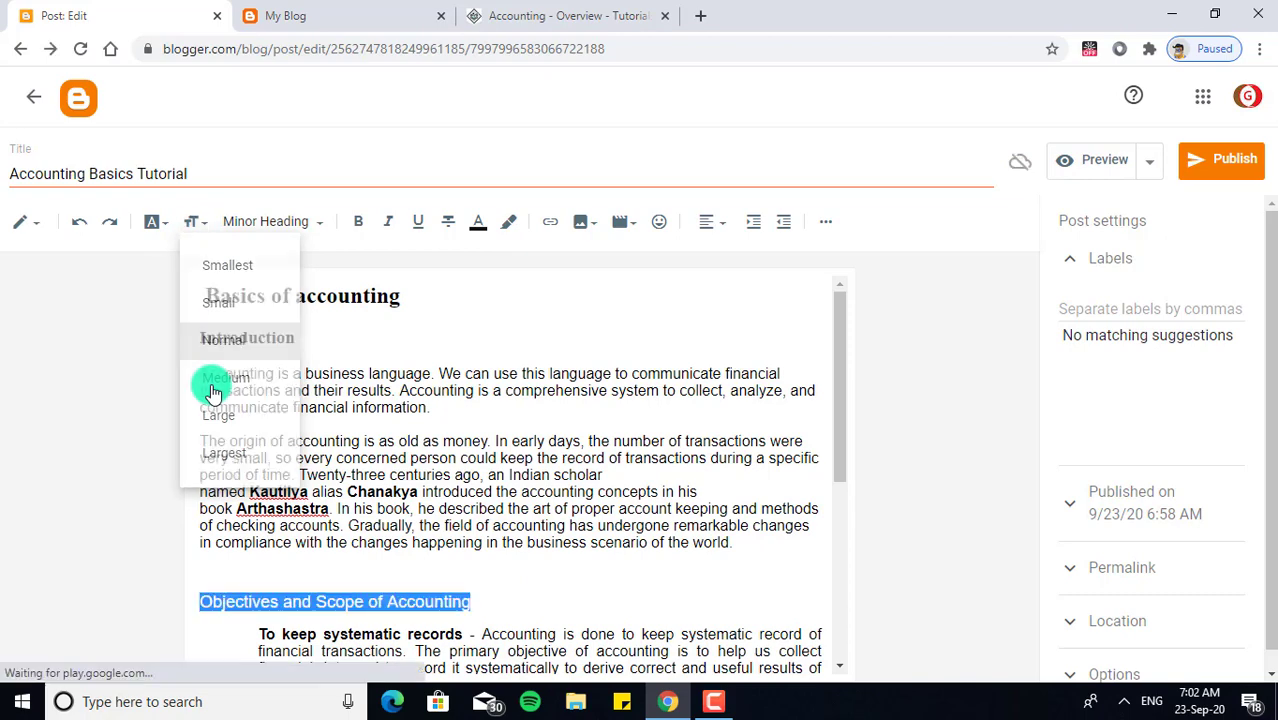
left_click(520, 612)
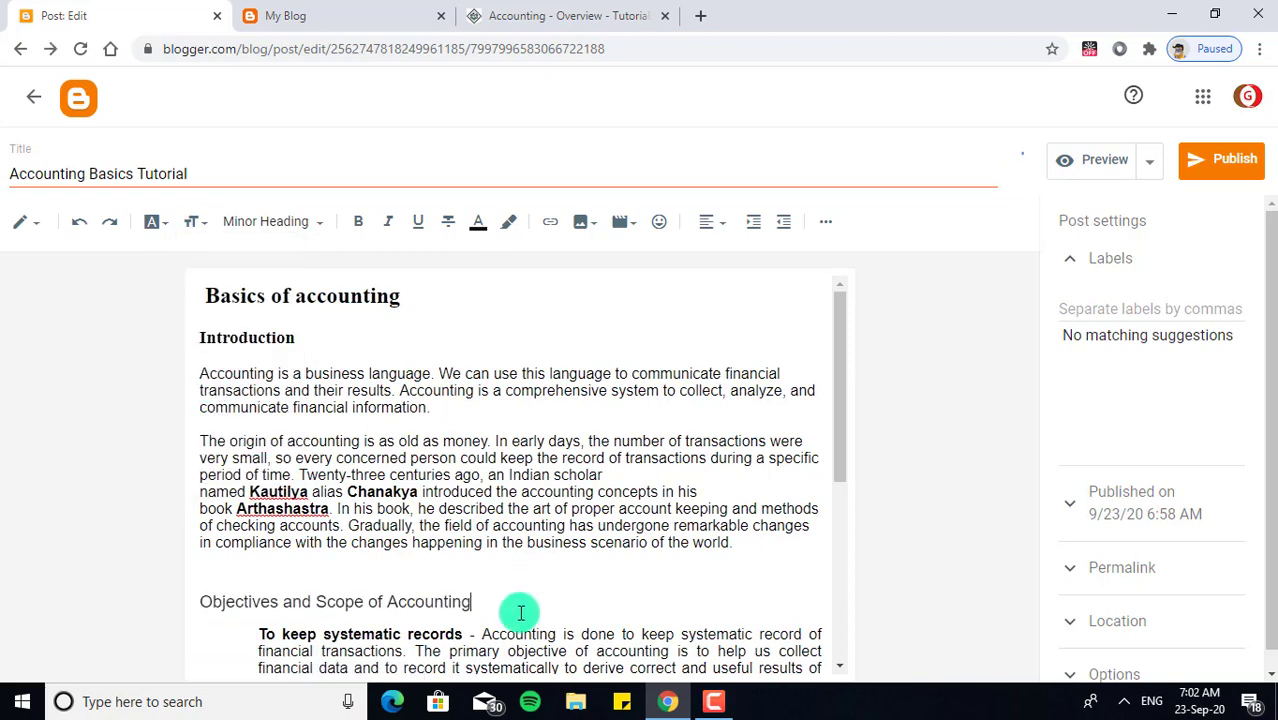
Step: Enter "accounting" as the label in the post settings
scroll(520, 612, "down", 3)
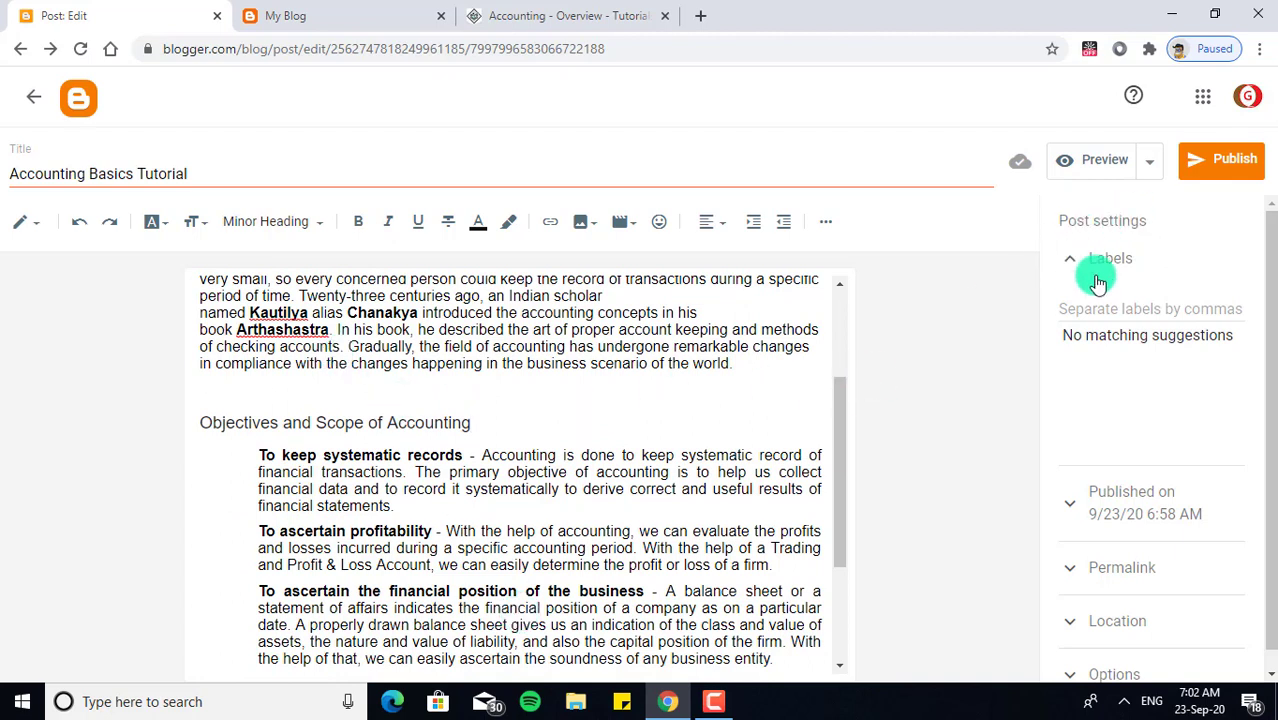
left_click(1088, 310)
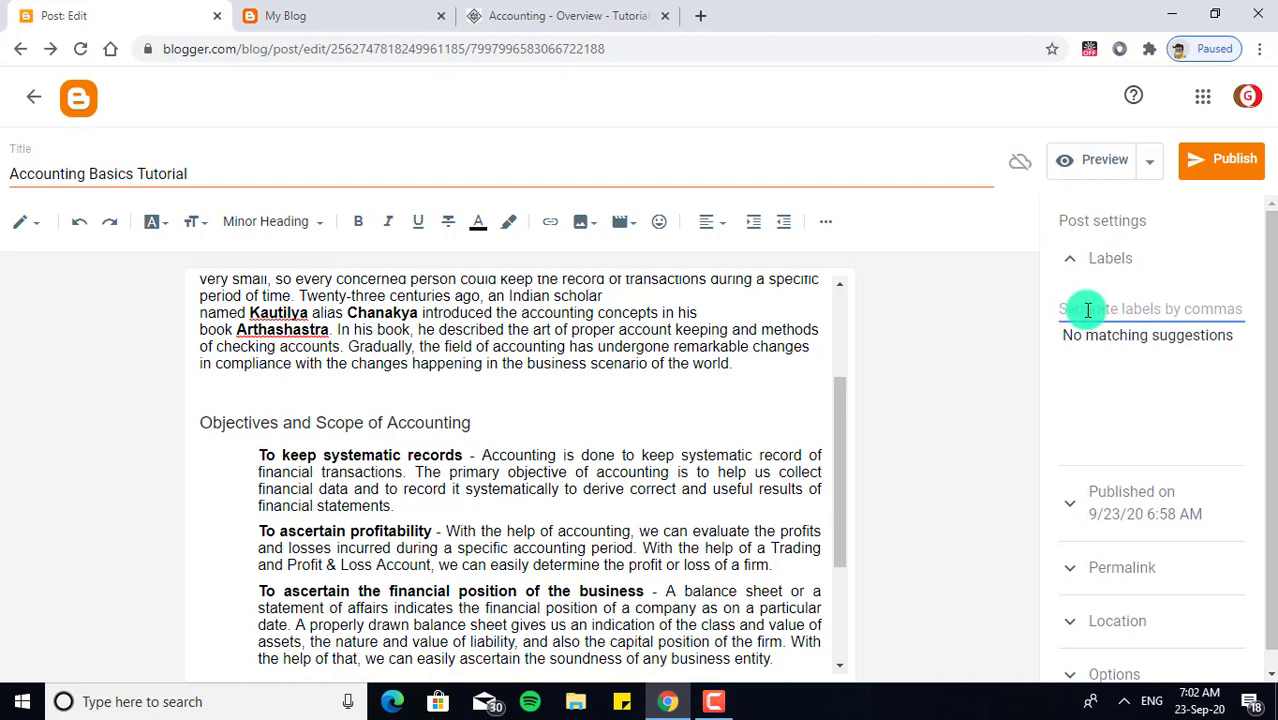
type("acc")
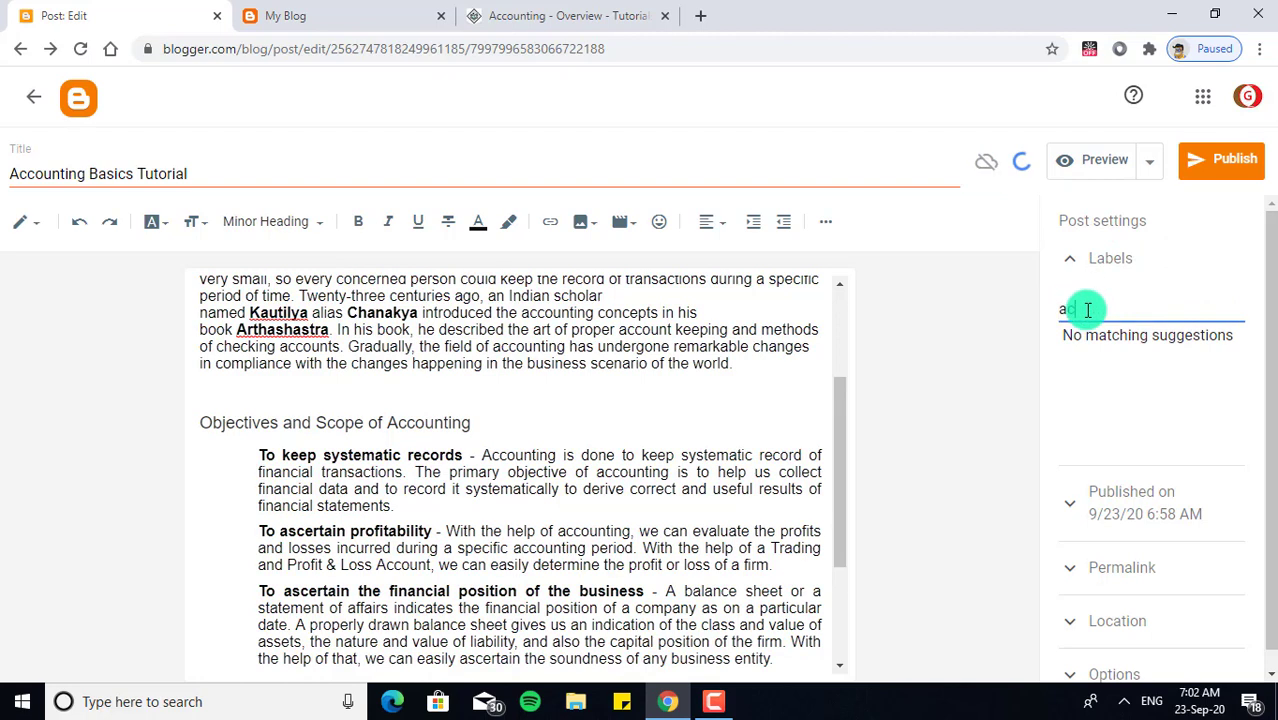
type("ounting")
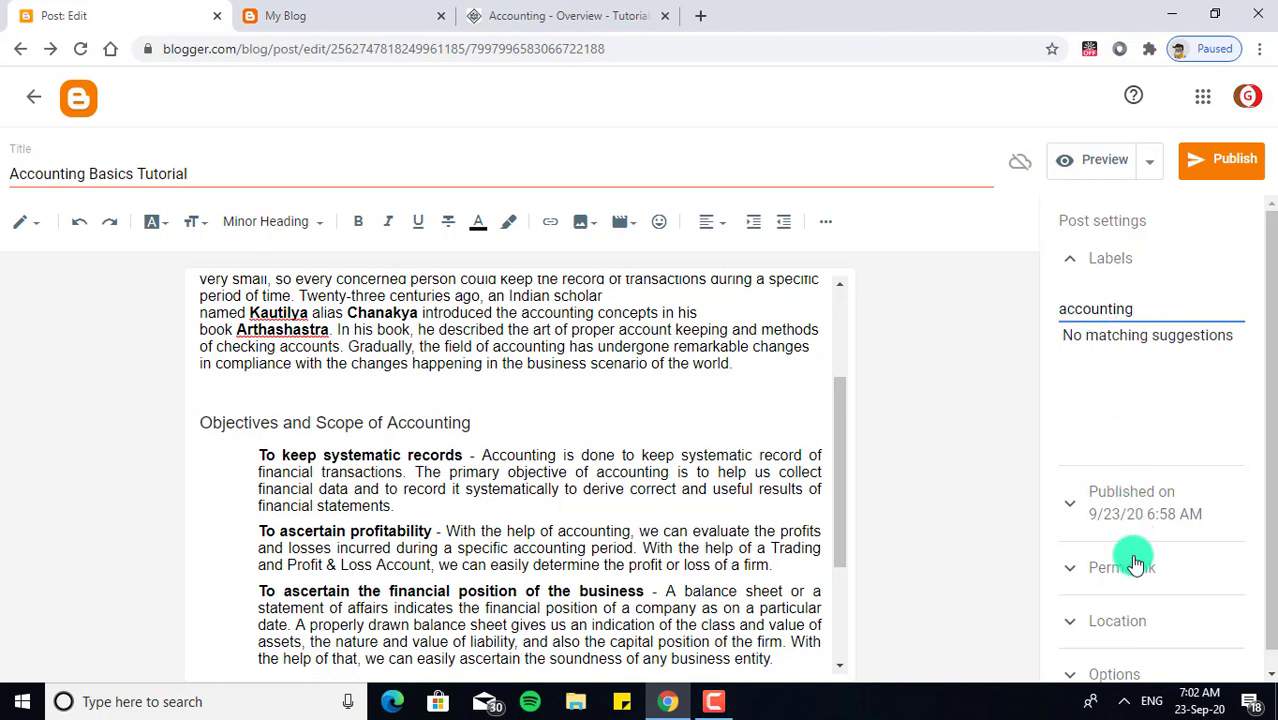
scroll(1124, 530, "down", 1)
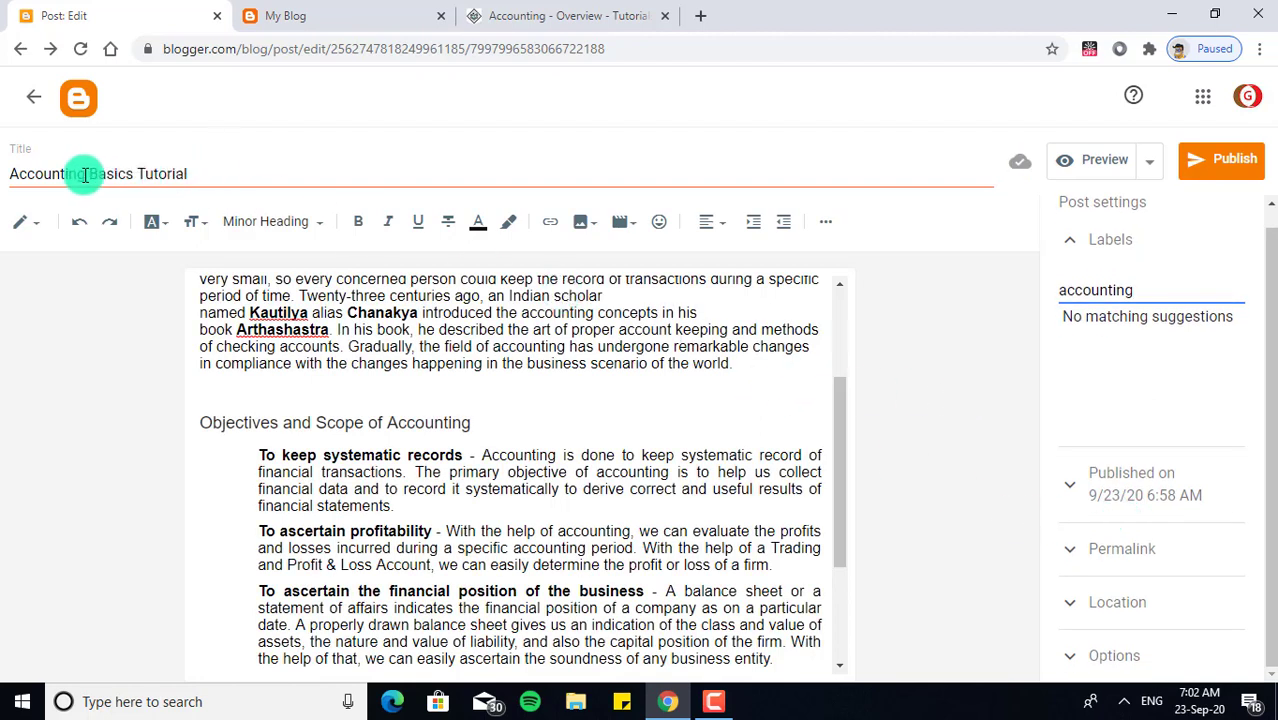
Step: Change the post title to "Accounting Basics : What is accounting"
left_click(136, 173)
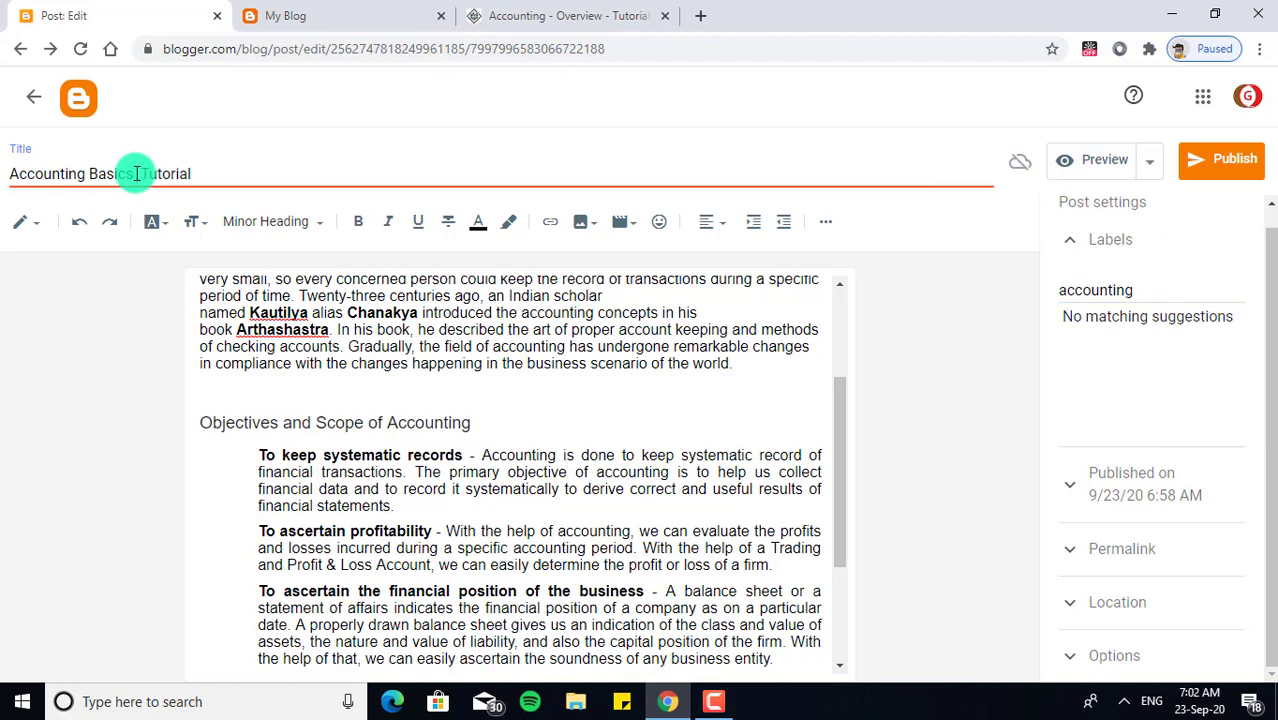
type(":")
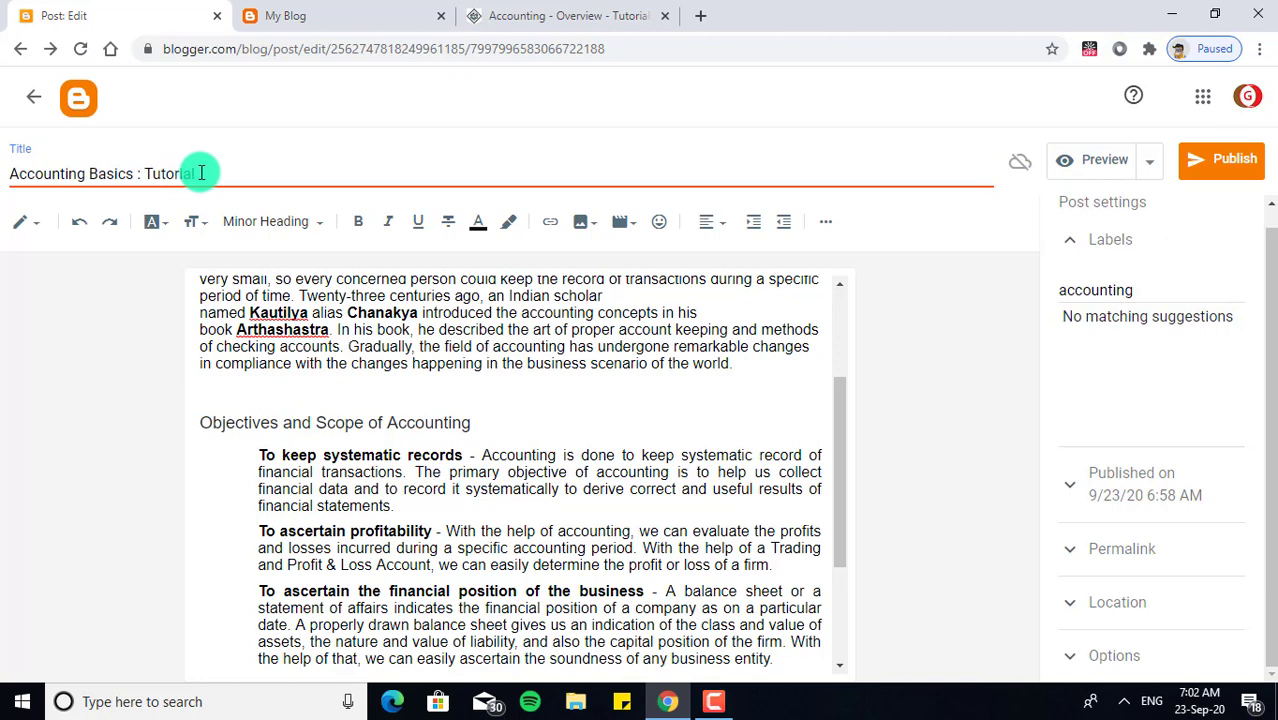
key("BackSpace")
key("BackSpace")
key("BackSpace")
key("BackSpace")
type("What is accounting")
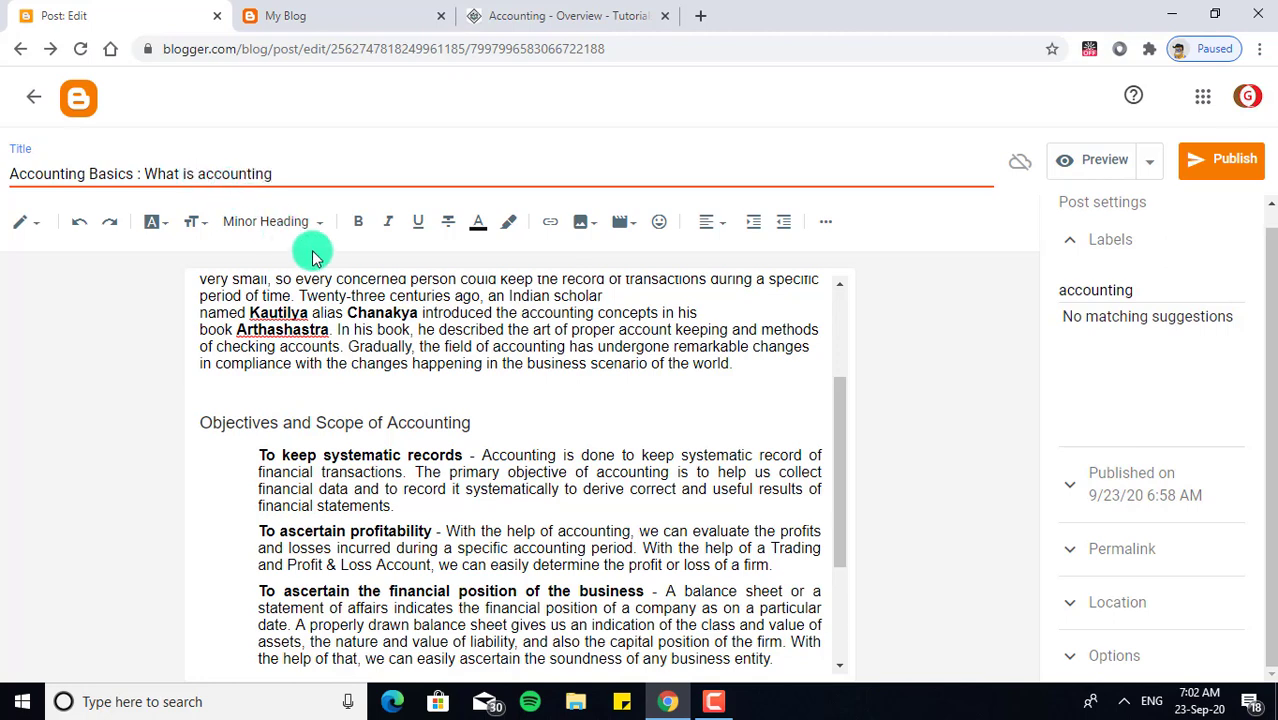
Step: Capitalise the words "Is" and "Accounting" after the colon in the post title and end it with a question mark
left_click(188, 175)
key("BackSpace")
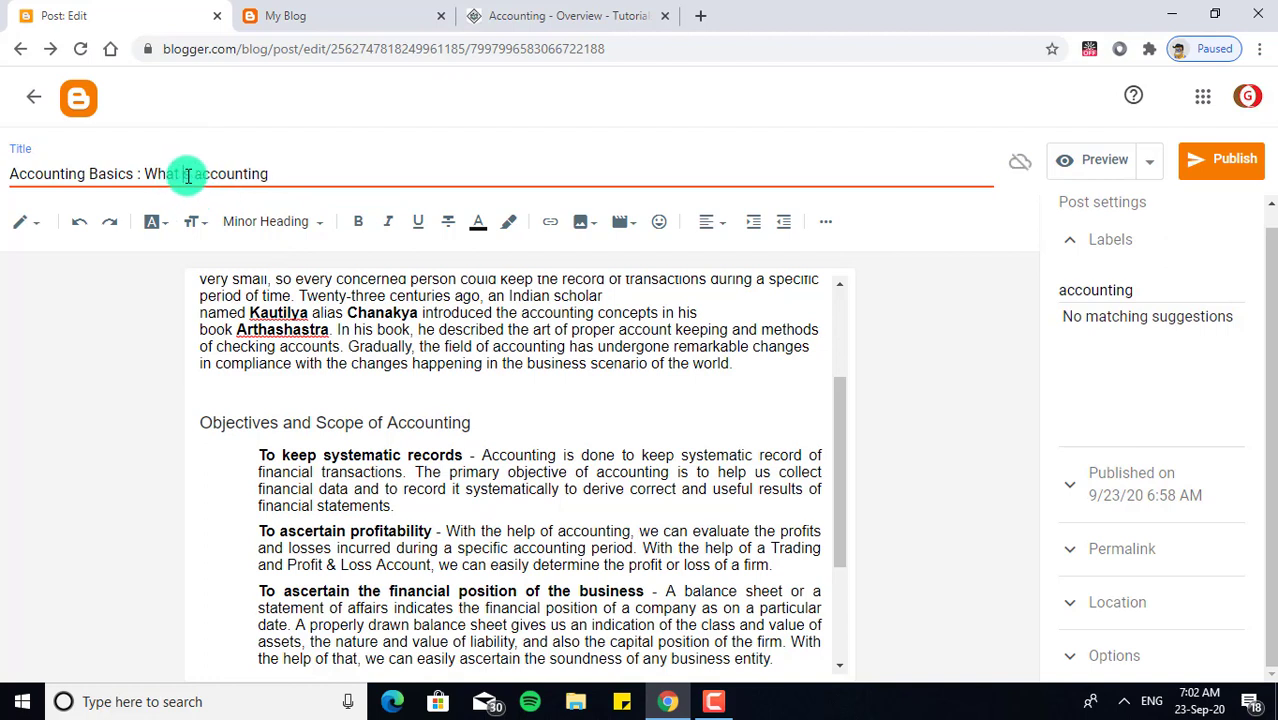
type("Is")
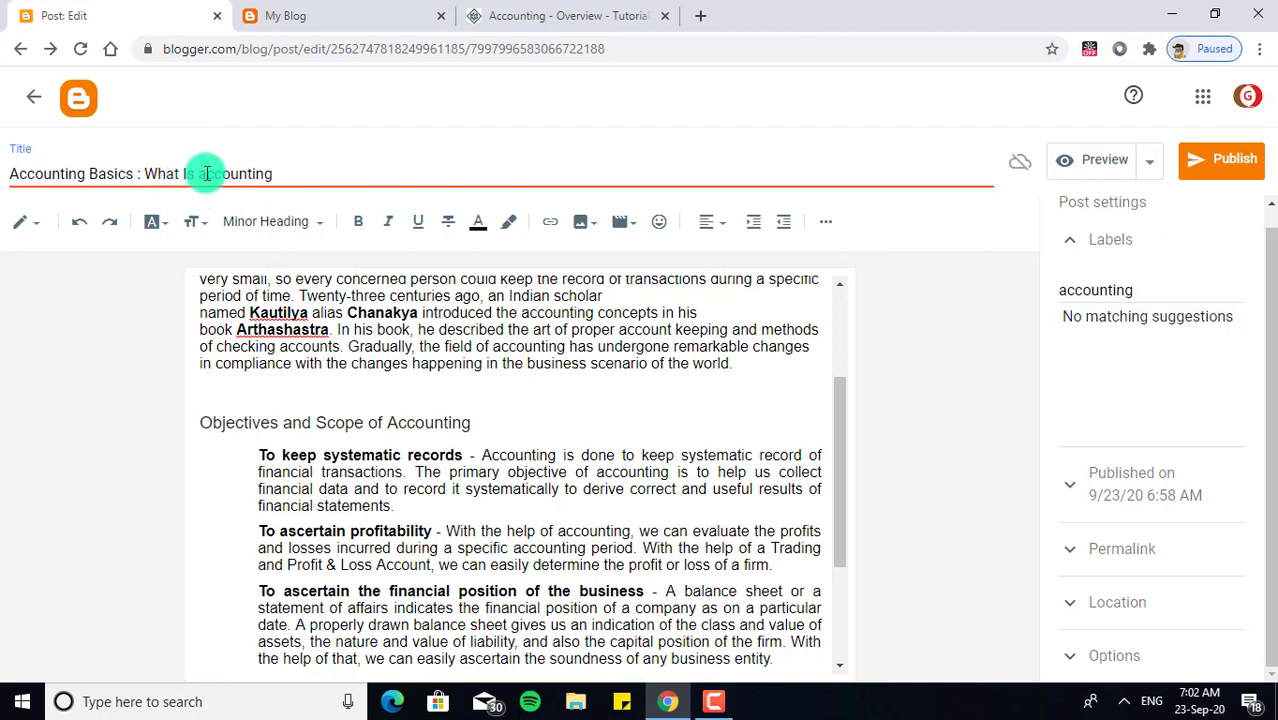
left_click(207, 174)
key("BackSpace")
type("A")
left_click(290, 178)
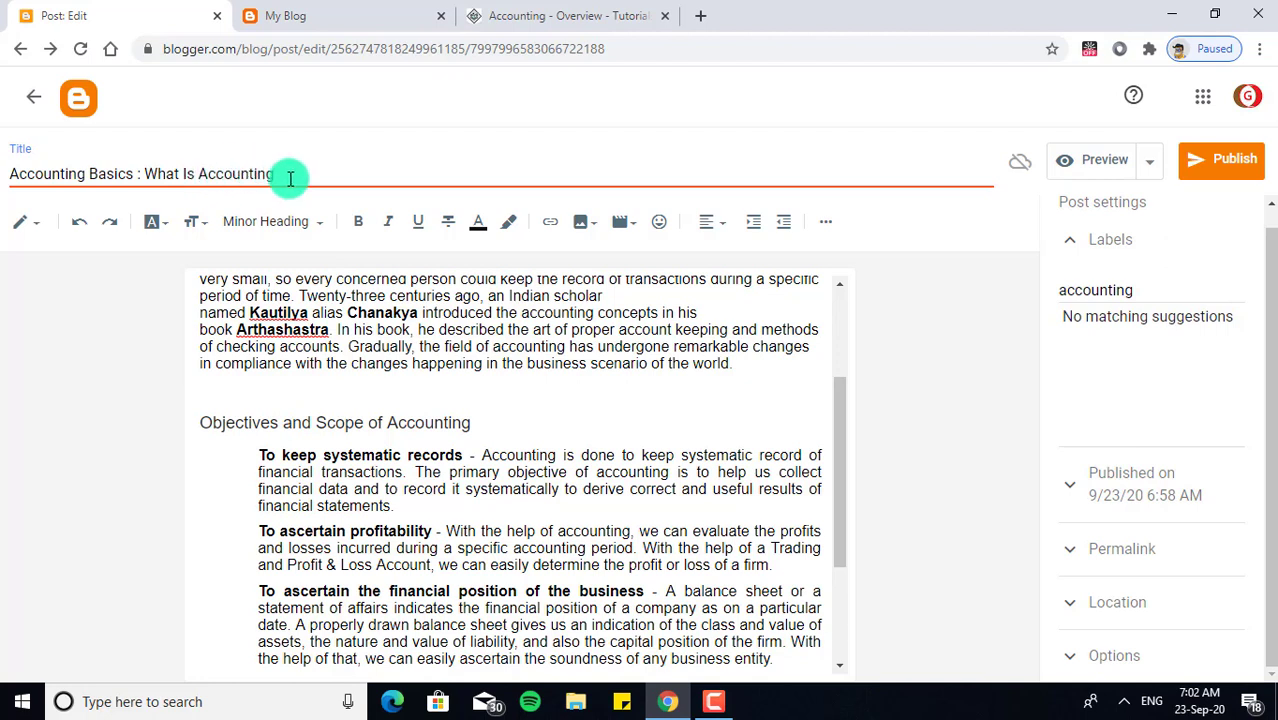
type("?")
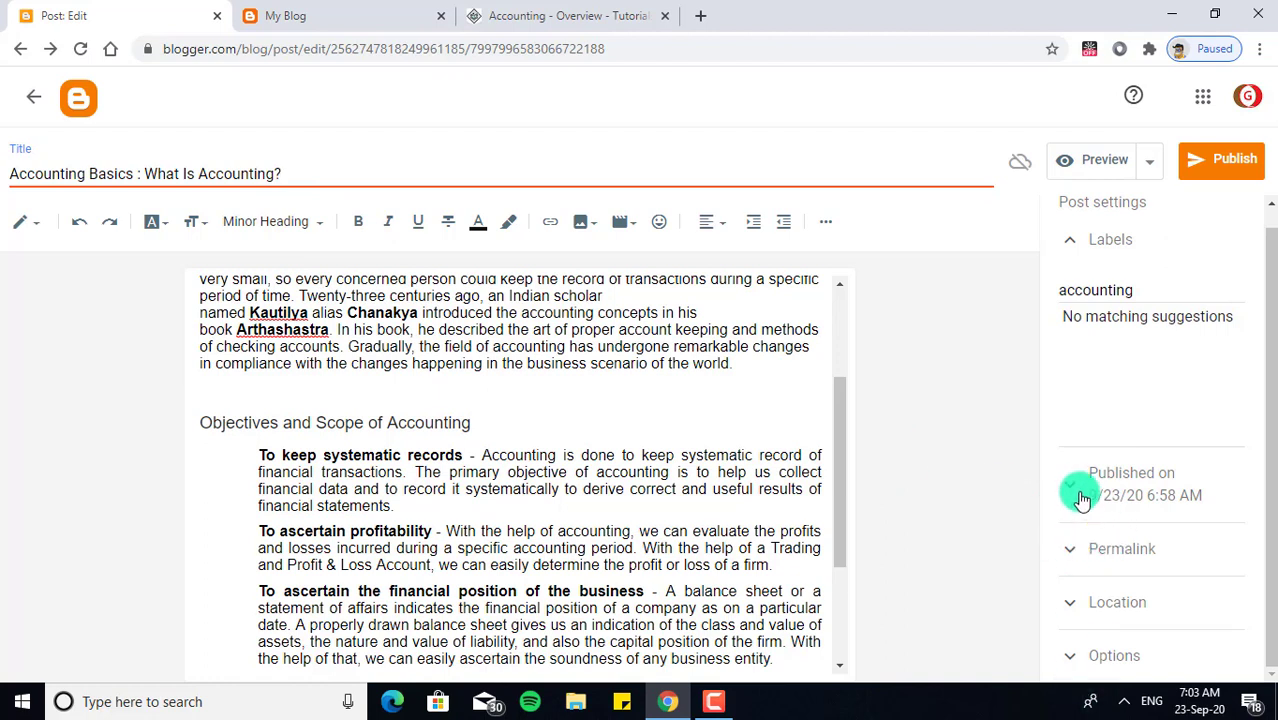
Step: Check the permalink and location sections of the post settings, leaving the permalink on automatic
left_click(1077, 563)
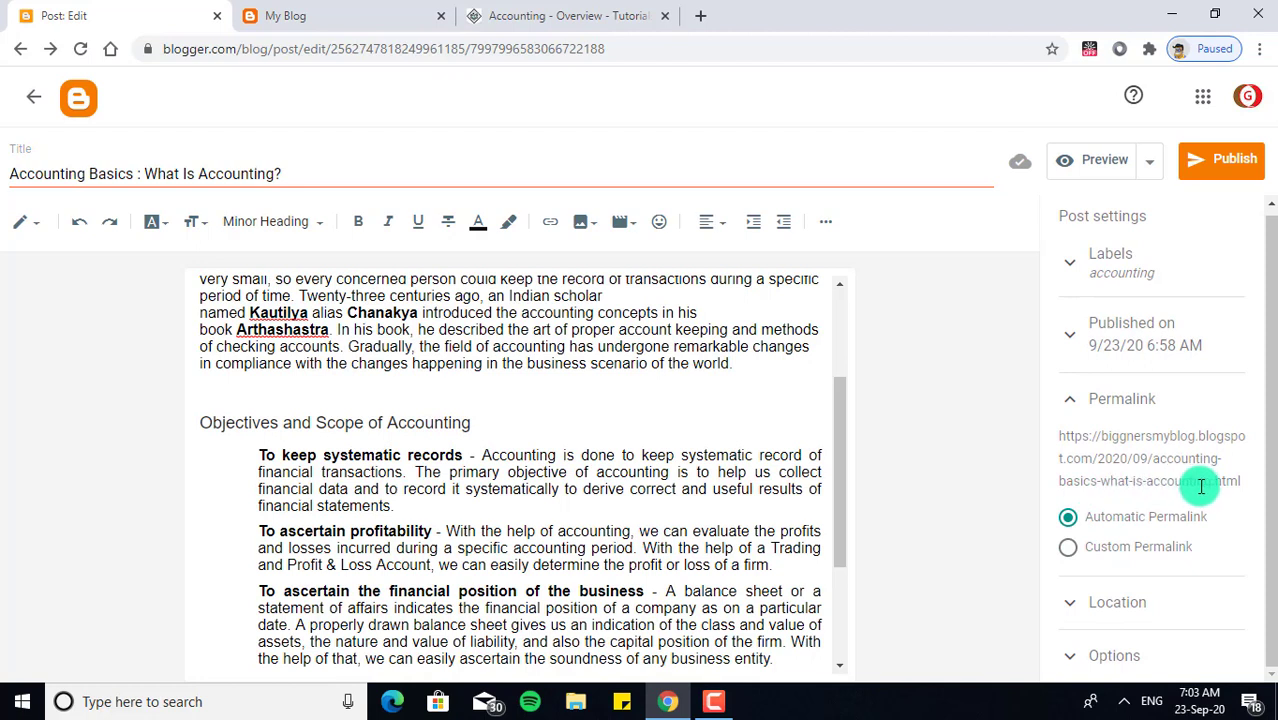
left_click(1080, 616)
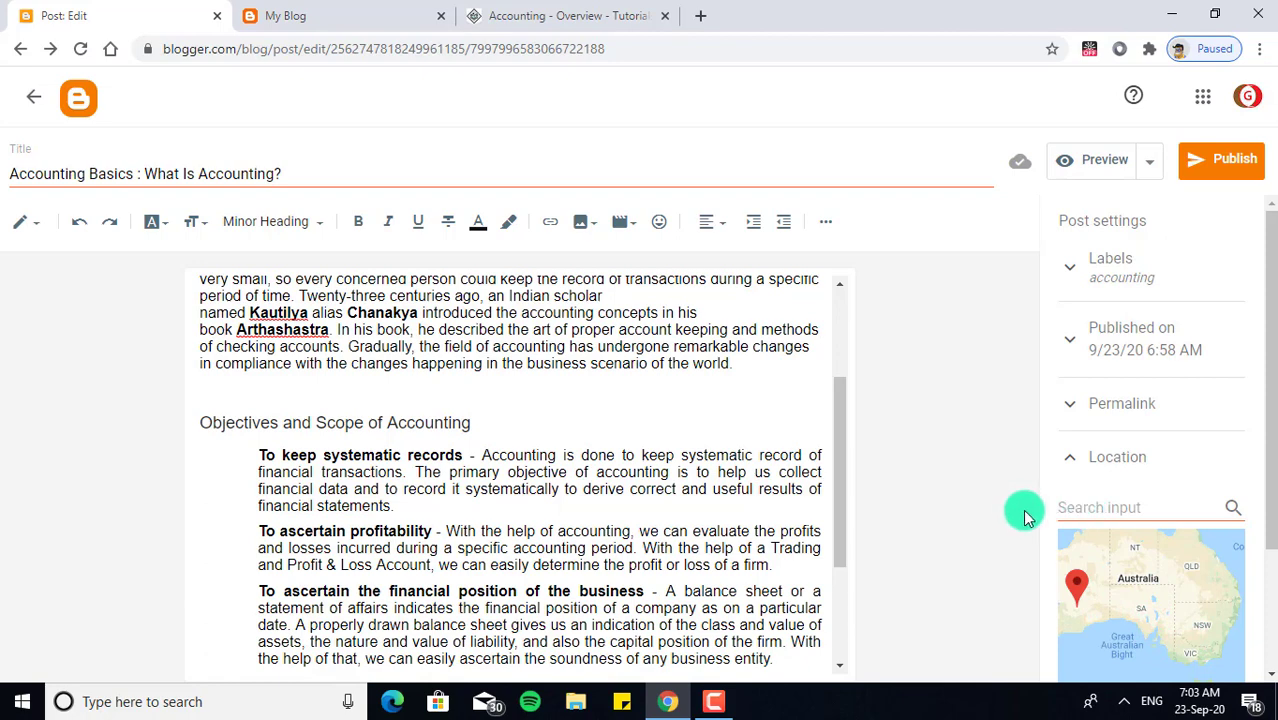
left_click(1072, 460)
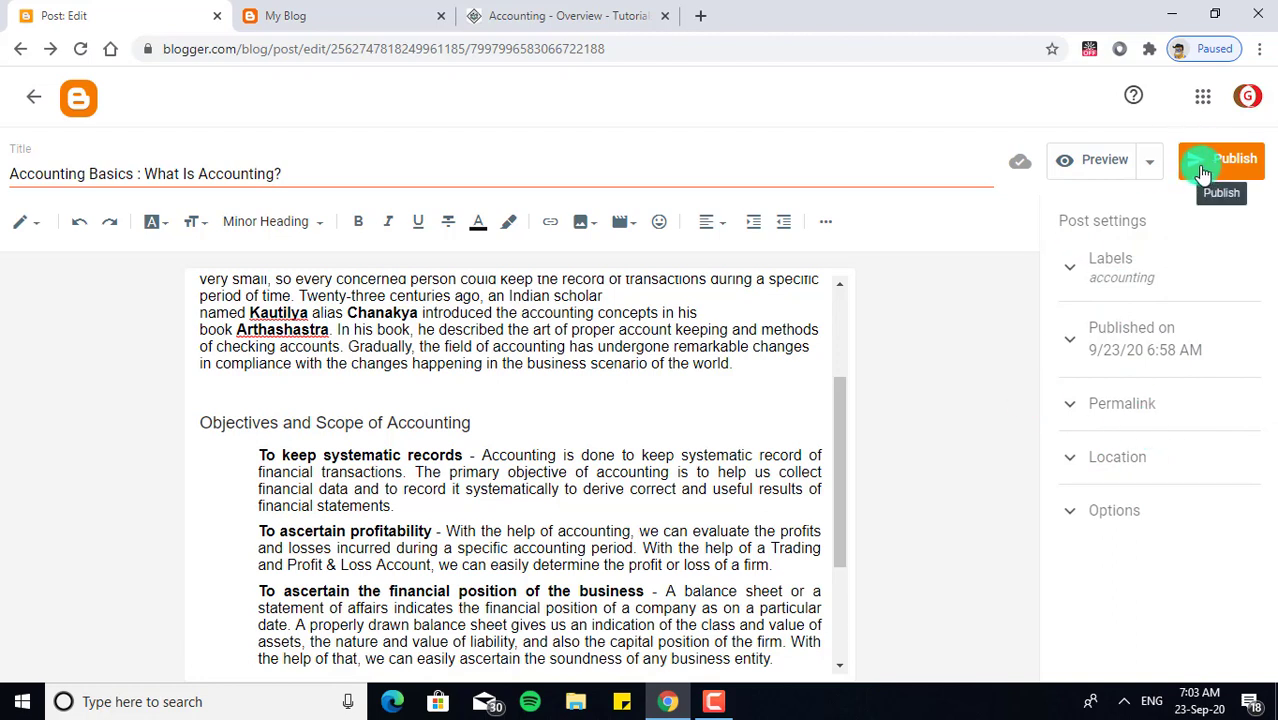
Step: Preview the post and look through it from the title to the label and comment area
left_click(1104, 162)
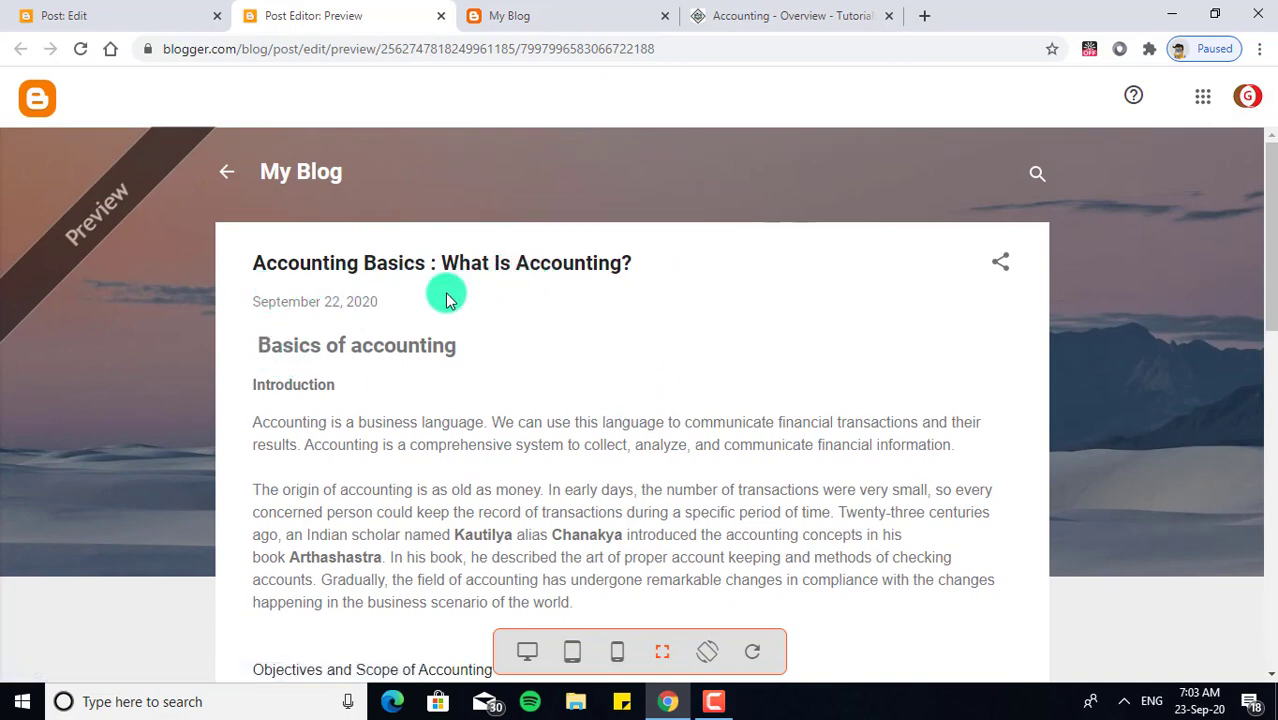
scroll(406, 366, "down", 1)
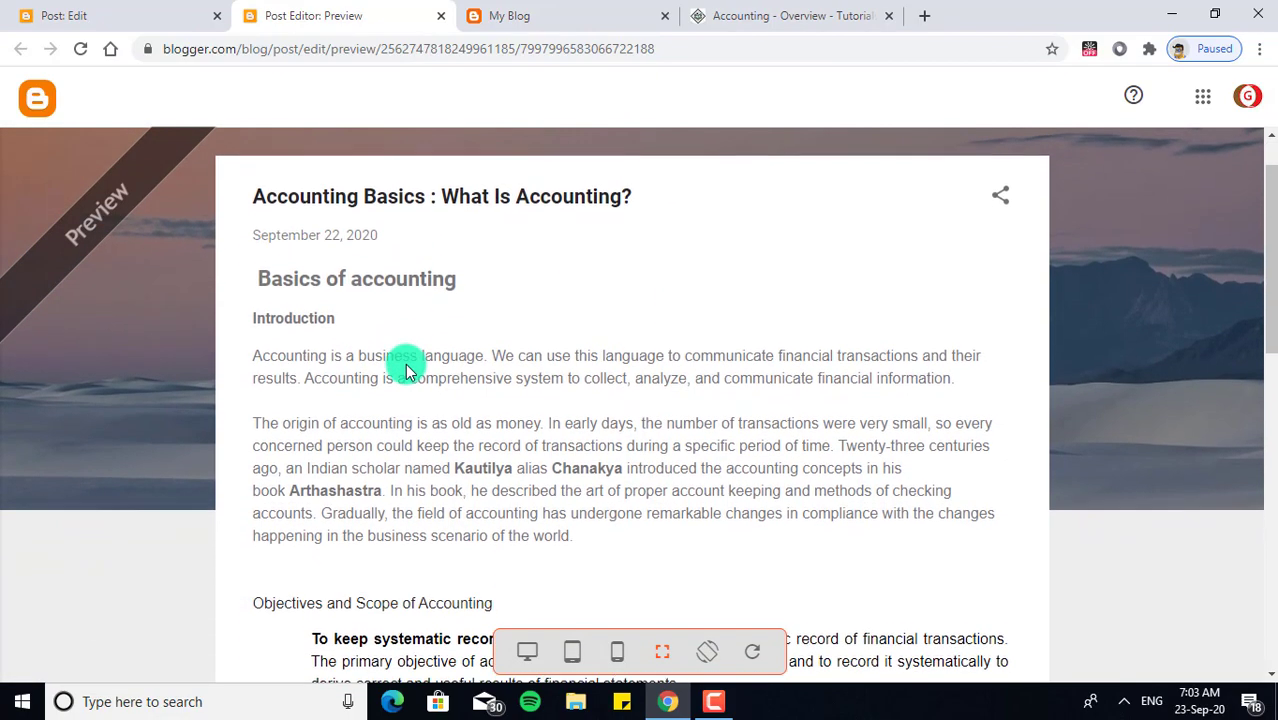
scroll(406, 368, "down", 5)
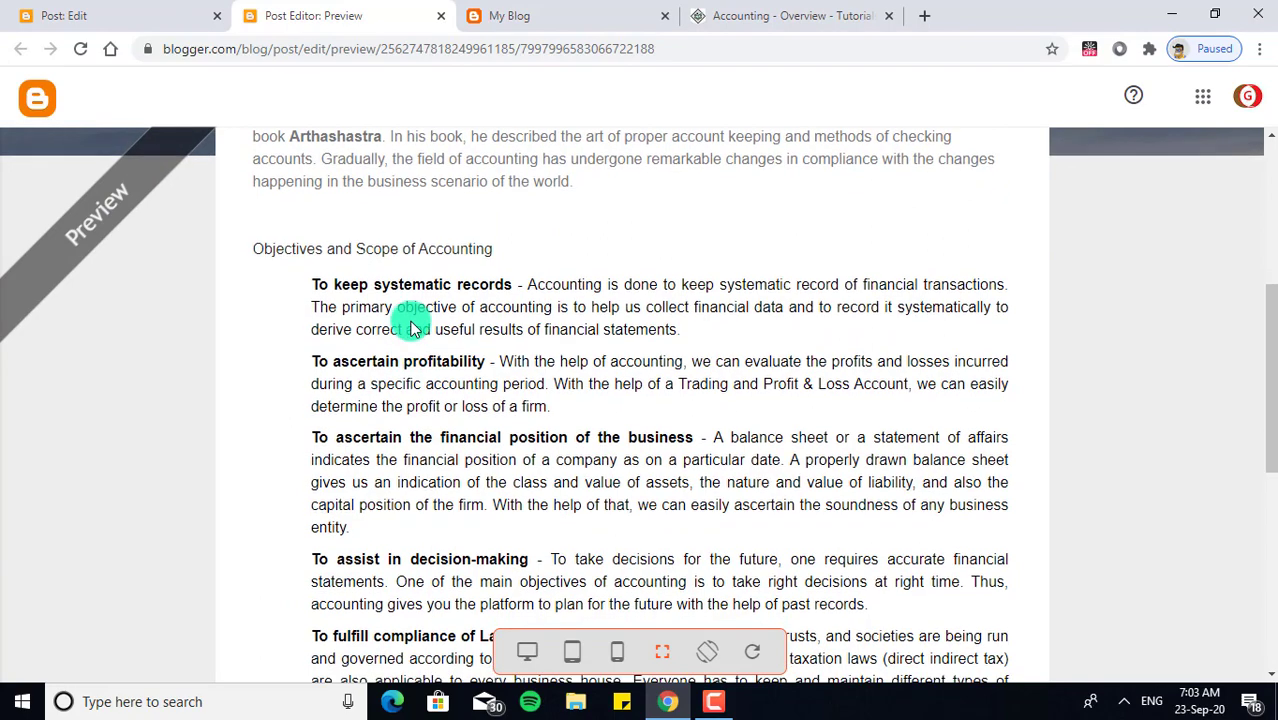
scroll(410, 328, "down", 1)
scroll(412, 318, "down", 1)
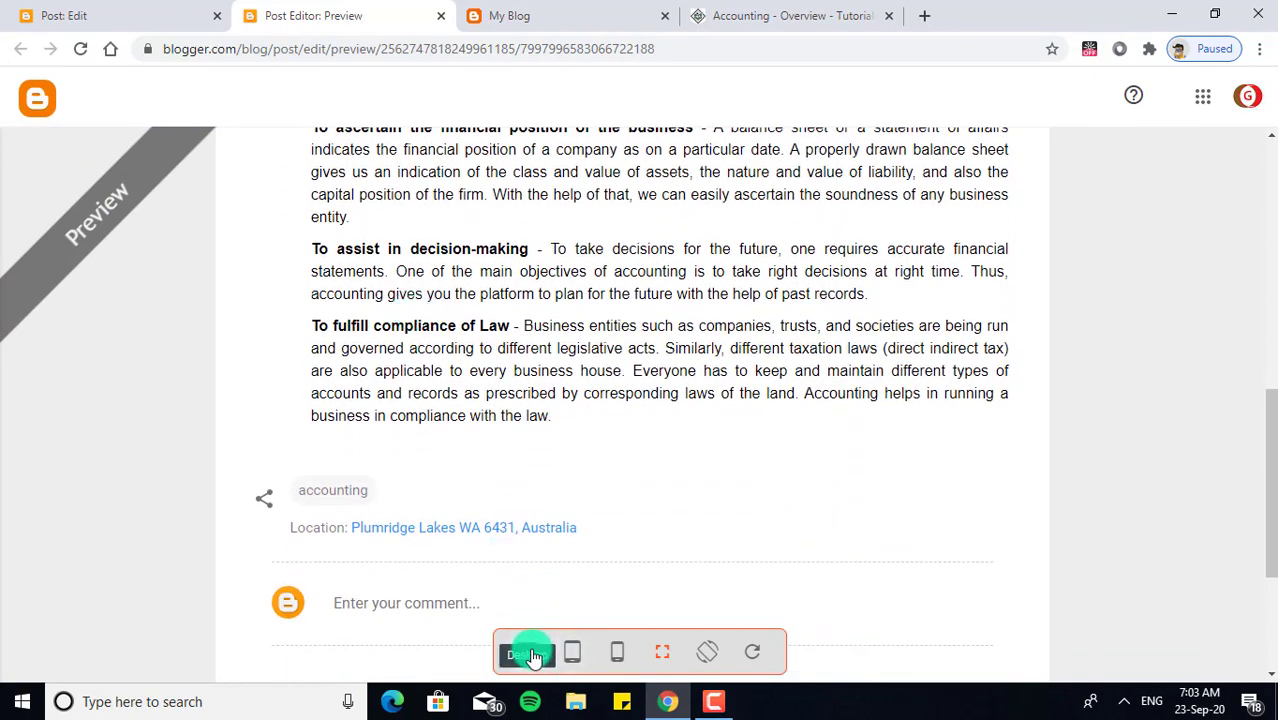
Step: Switch the preview to the tablet layout and check the whole post in it
left_click(573, 655)
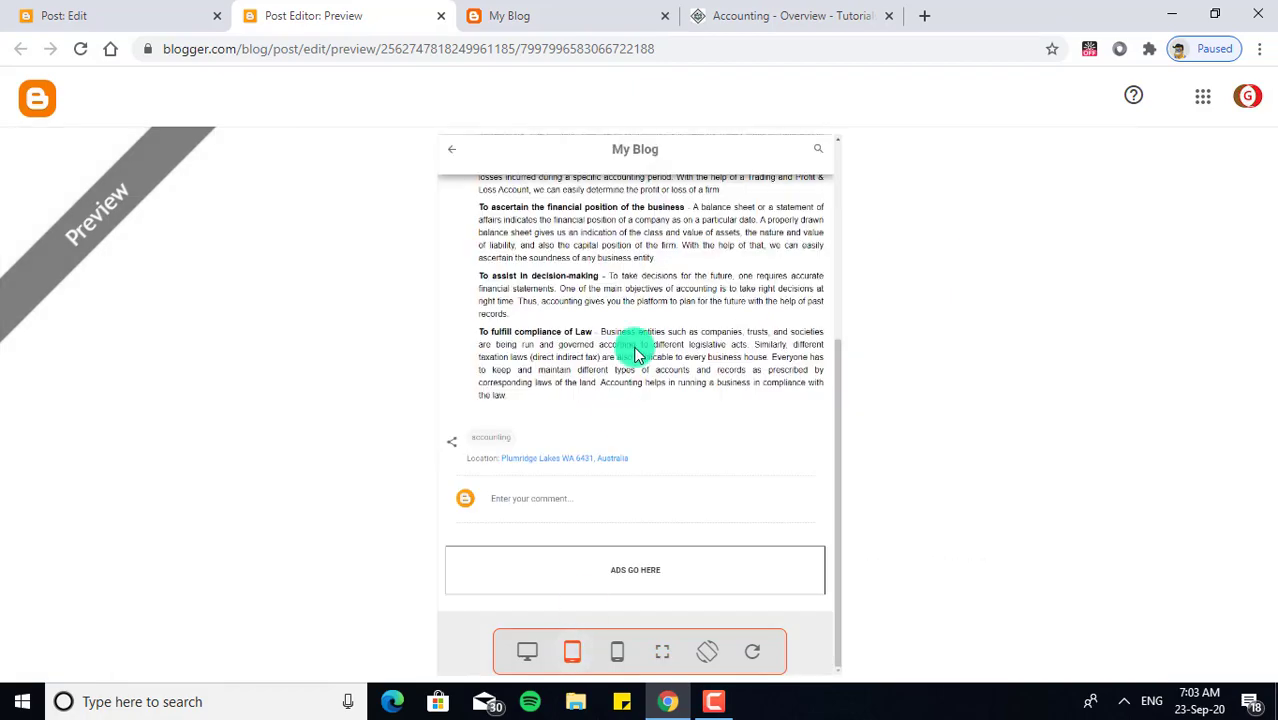
scroll(633, 345, "up", 3)
scroll(636, 354, "up", 2)
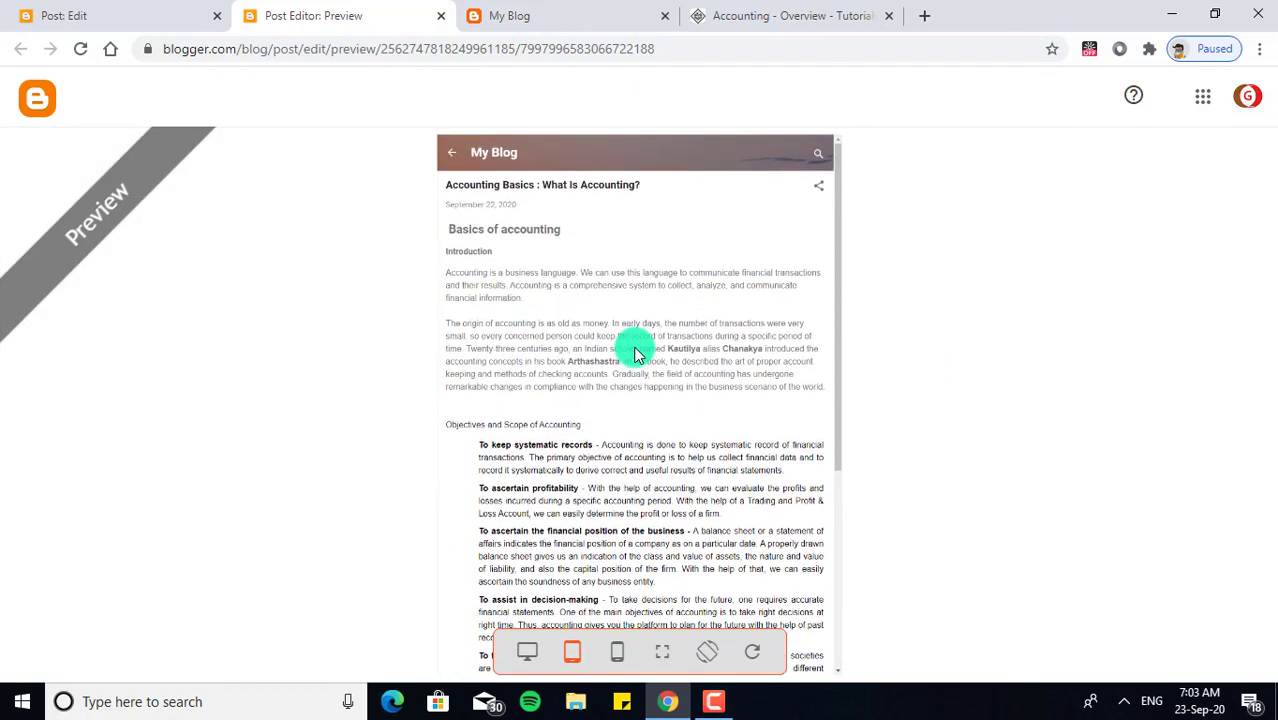
scroll(636, 350, "down", 3)
scroll(636, 350, "down", 2)
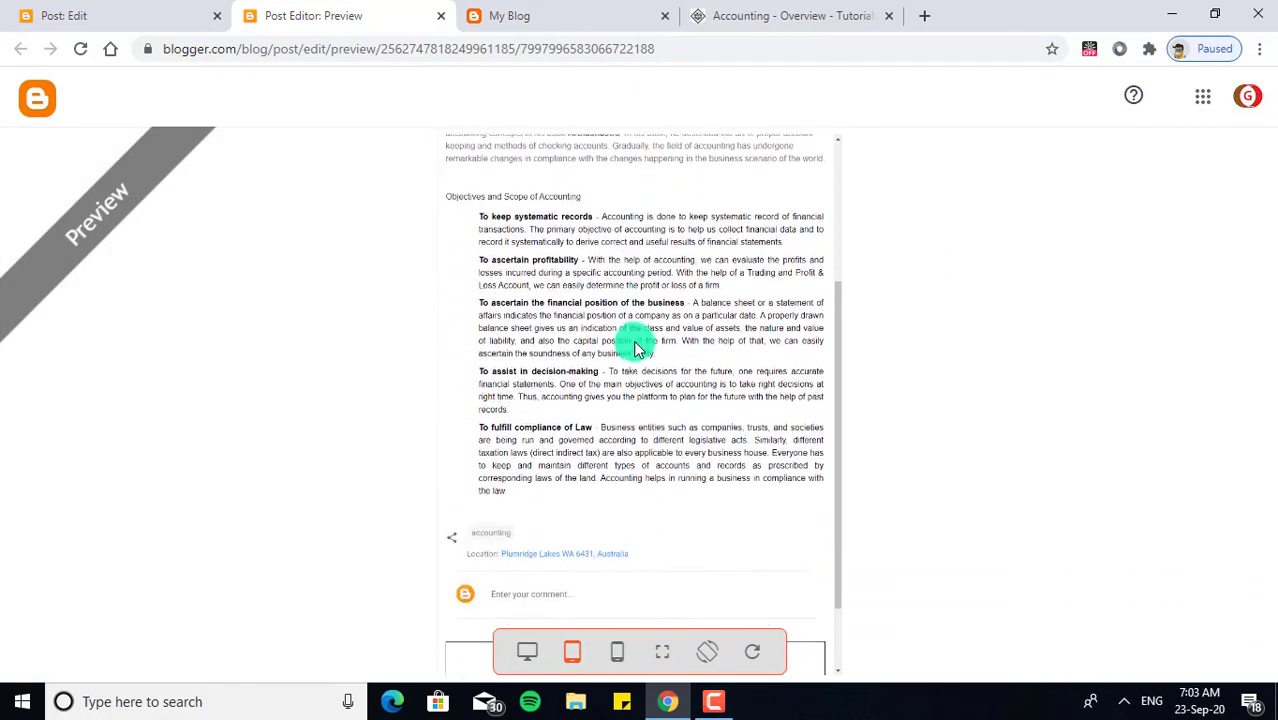
scroll(633, 337, "down", 2)
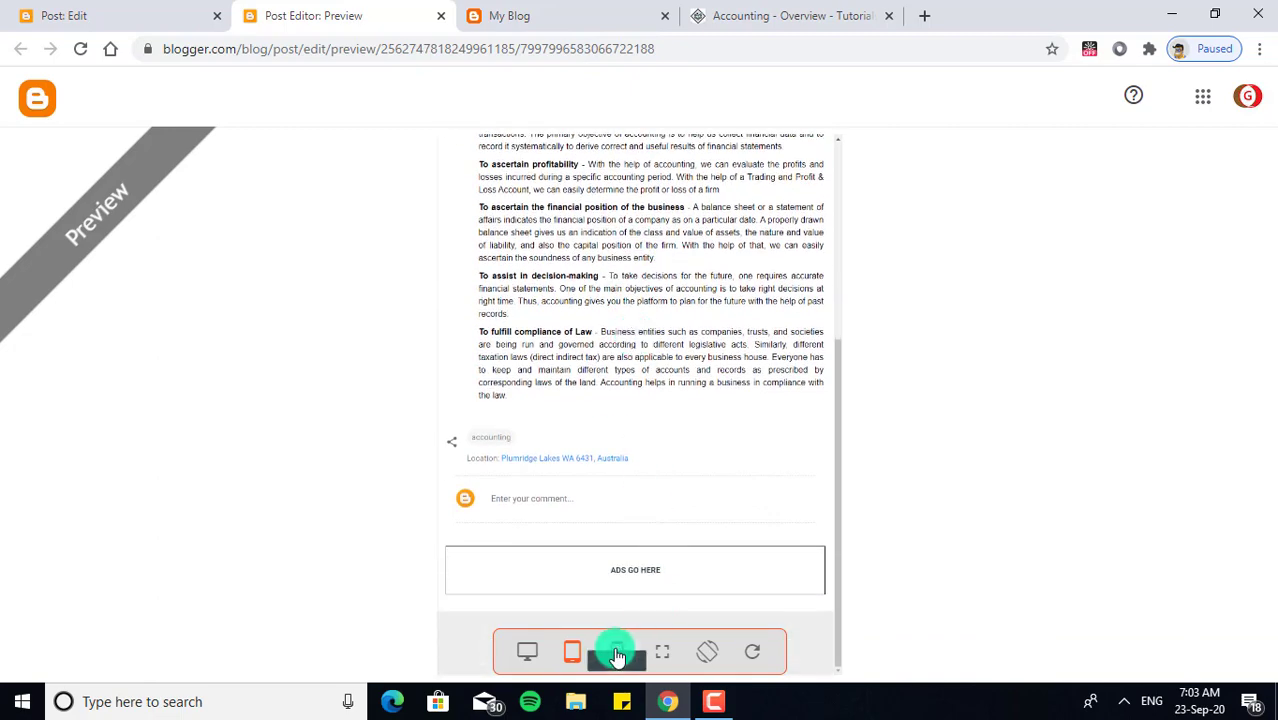
Step: Switch the preview to the mobile phone layout and look through the post's headings and body text
left_click(617, 655)
scroll(626, 455, "up", 5)
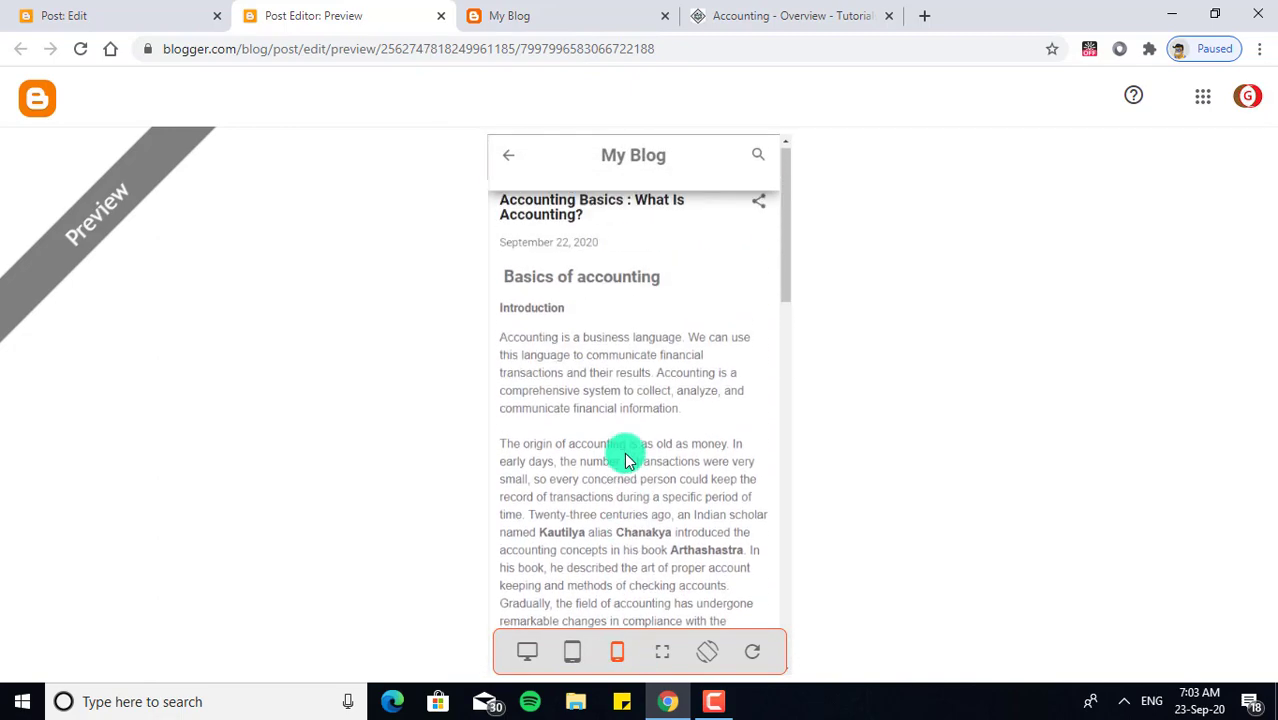
scroll(626, 455, "down", 1)
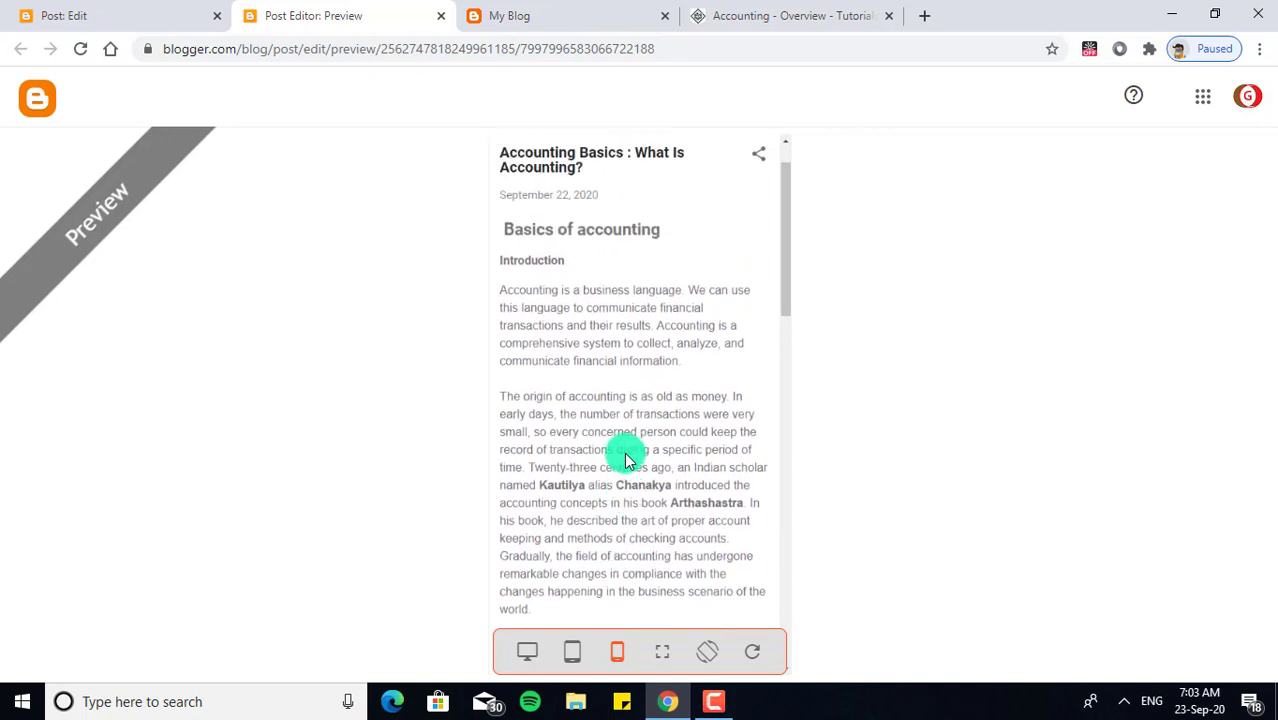
scroll(600, 400, "up", 1)
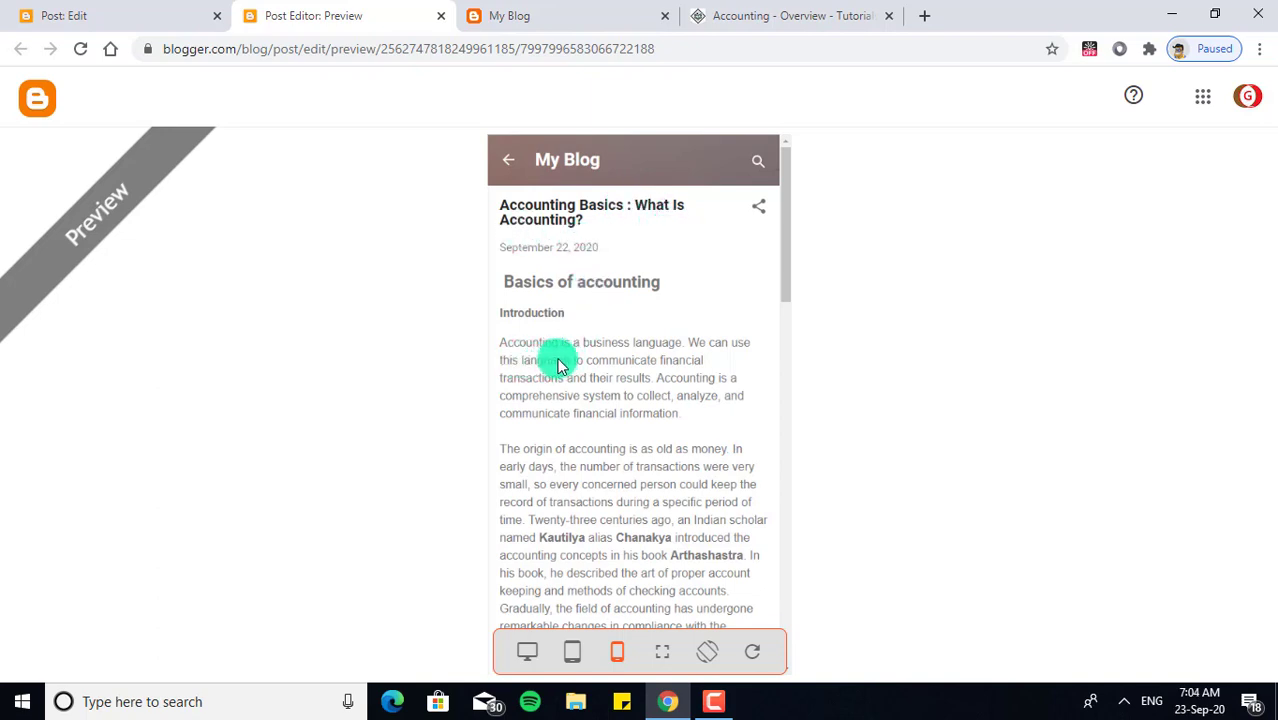
scroll(558, 365, "down", 5)
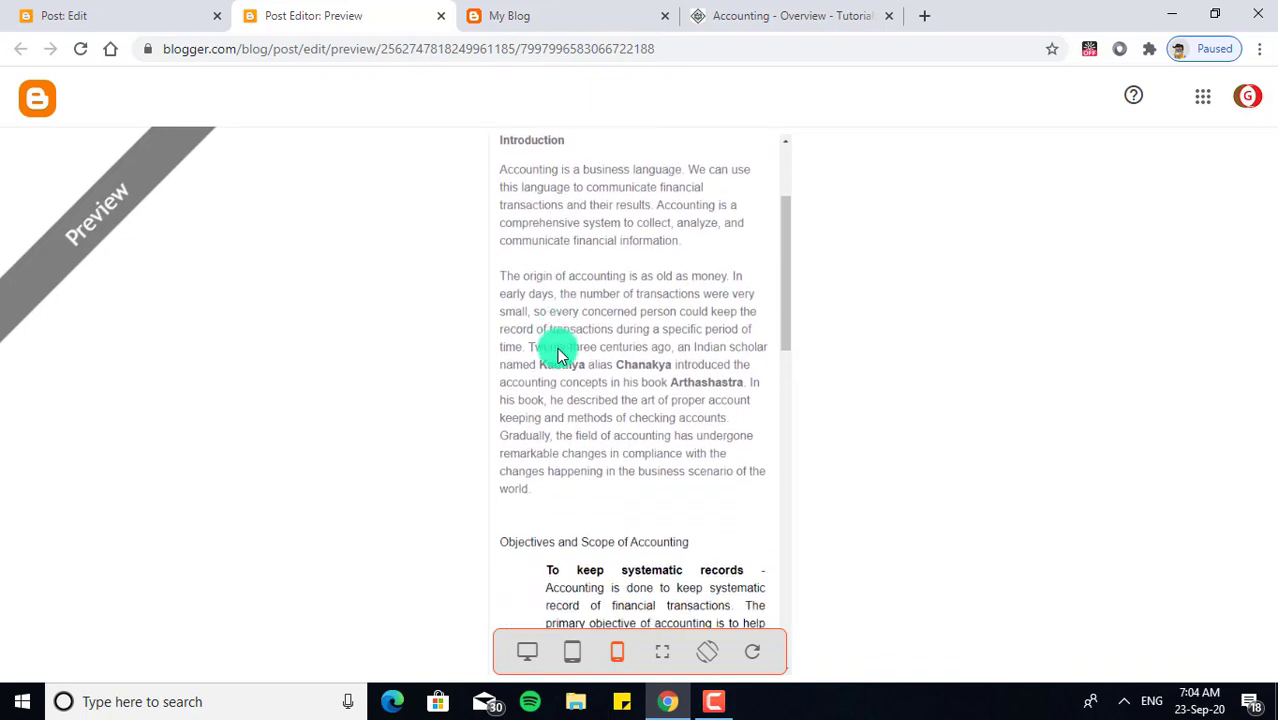
scroll(559, 340, "down", 4)
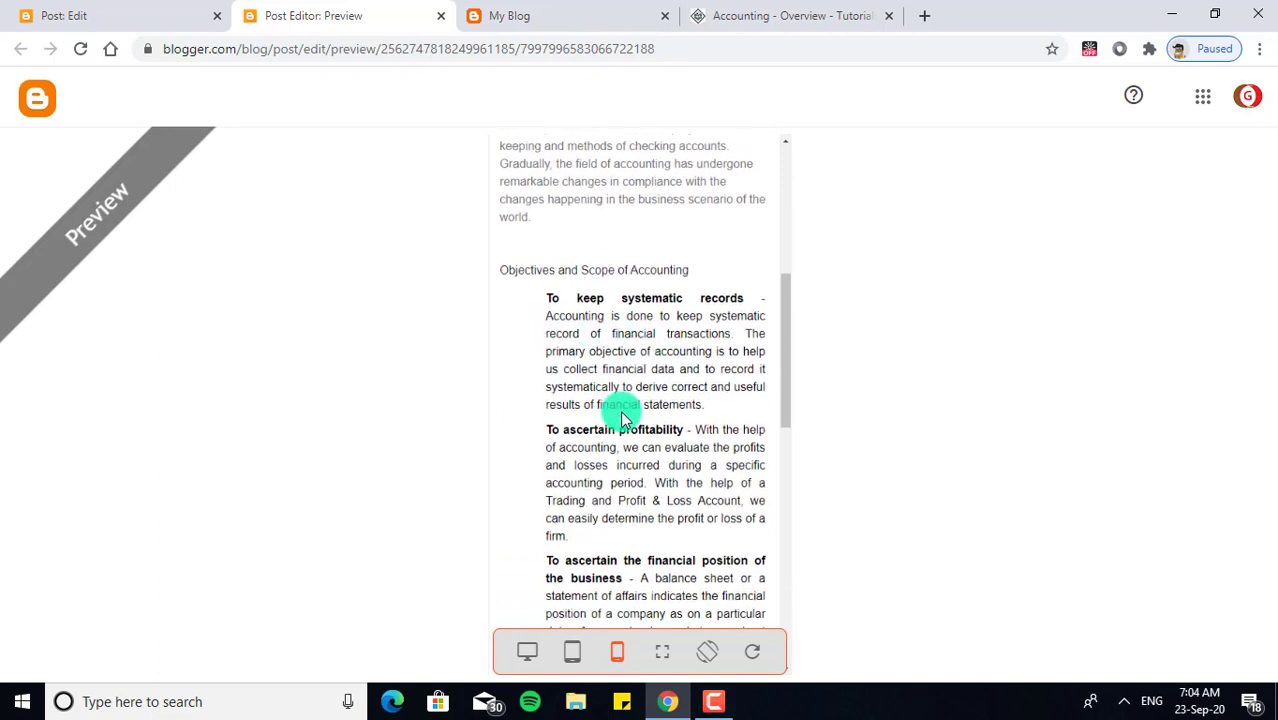
scroll(622, 411, "down", 3)
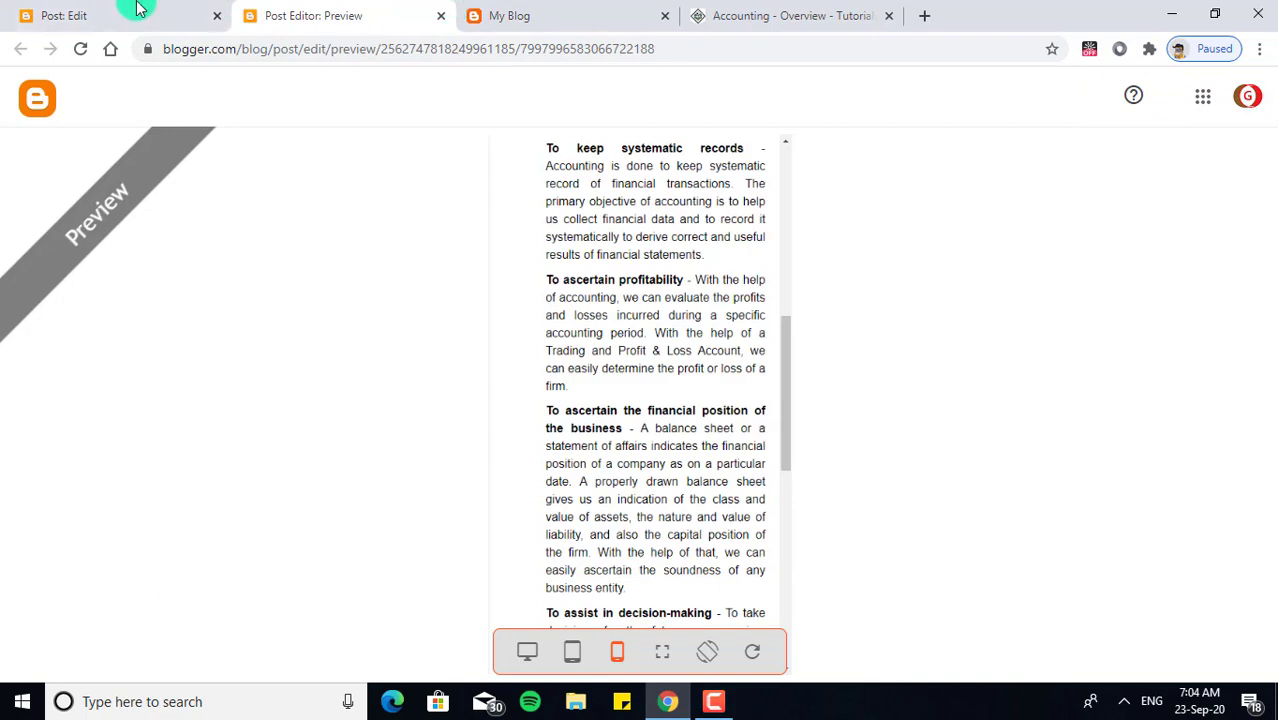
Step: Return to the post editor and publish the post to the blog
left_click(65, 10)
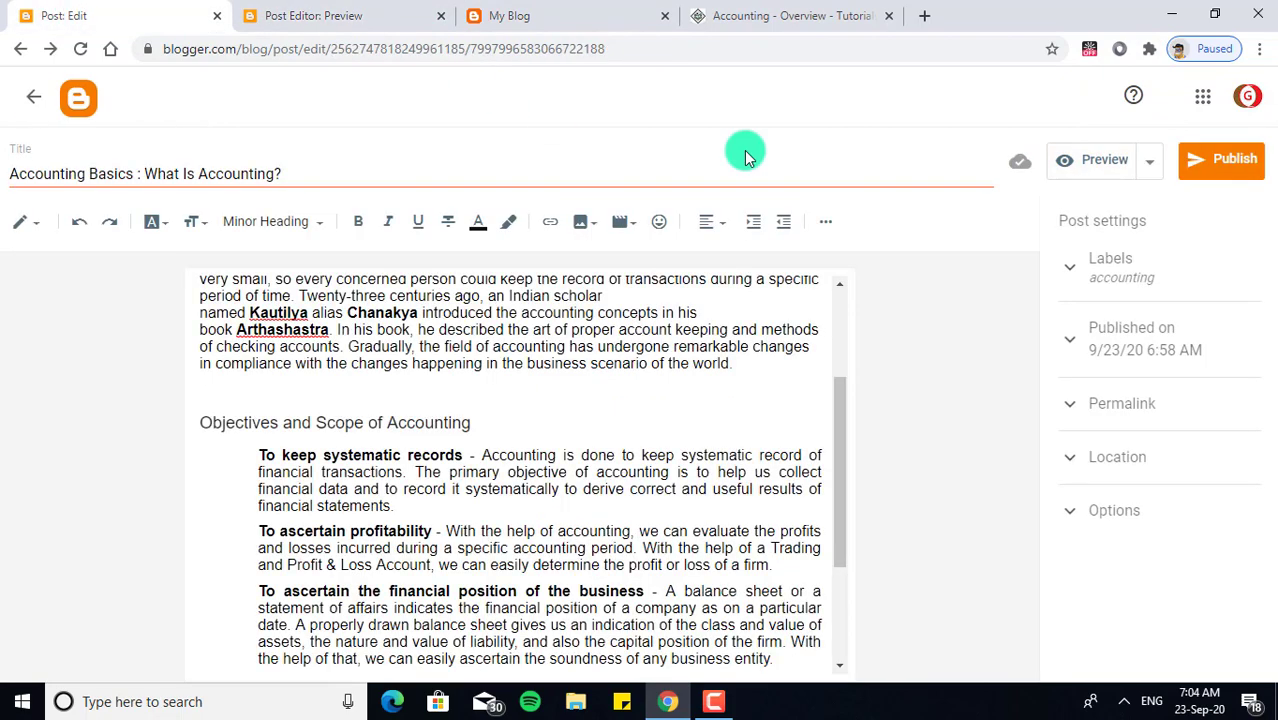
left_click(1227, 173)
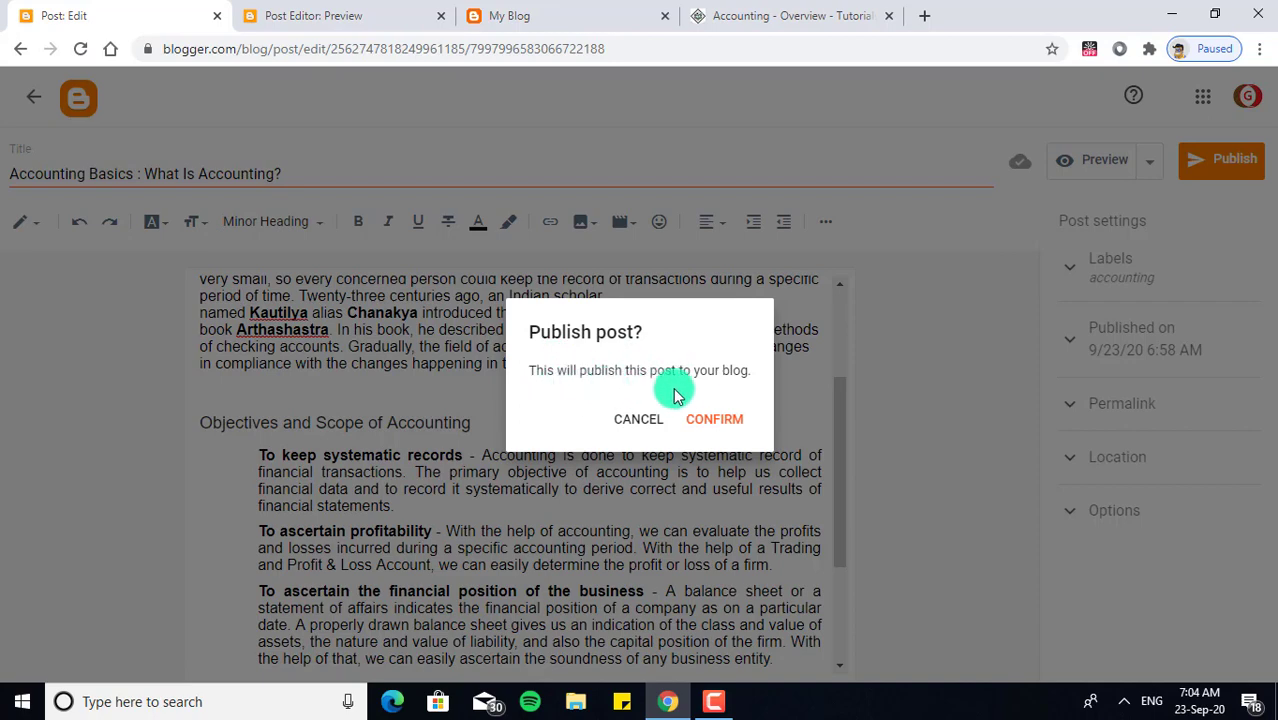
left_click(712, 419)
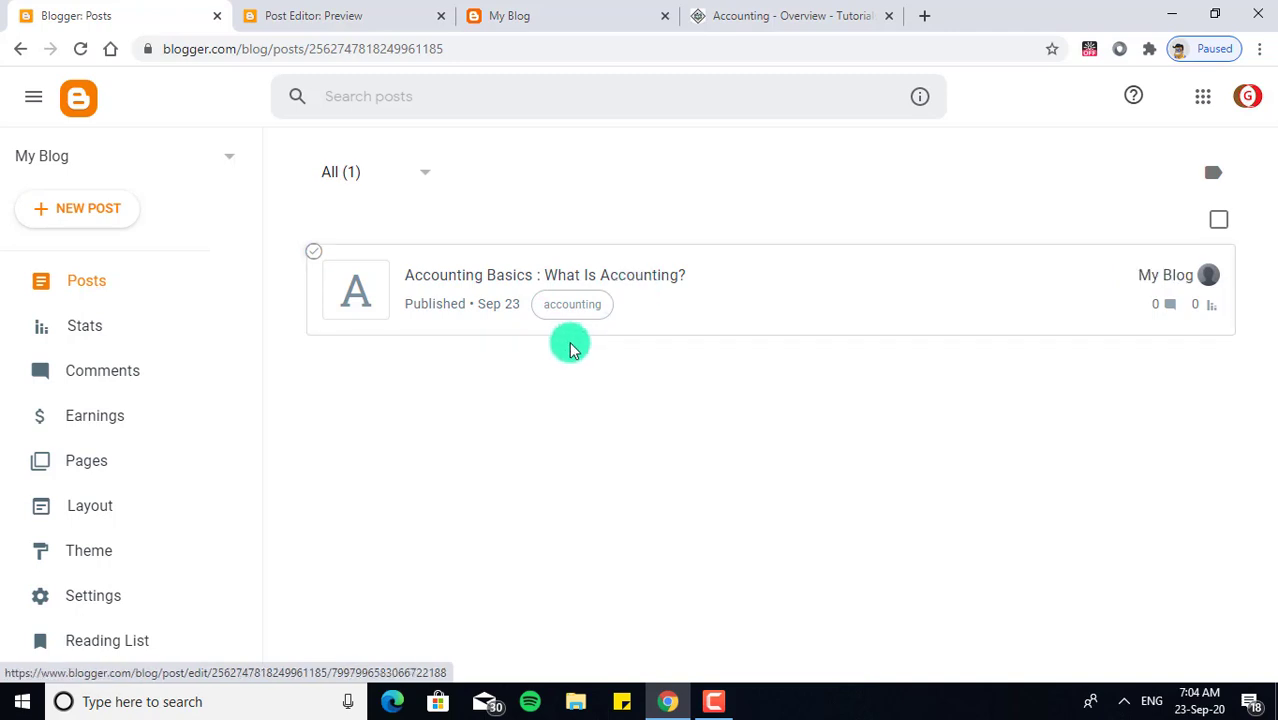
Step: View the live blog and open the full "Accounting Basics : What Is Accounting?" post from its home page
mouse_move(1162, 285)
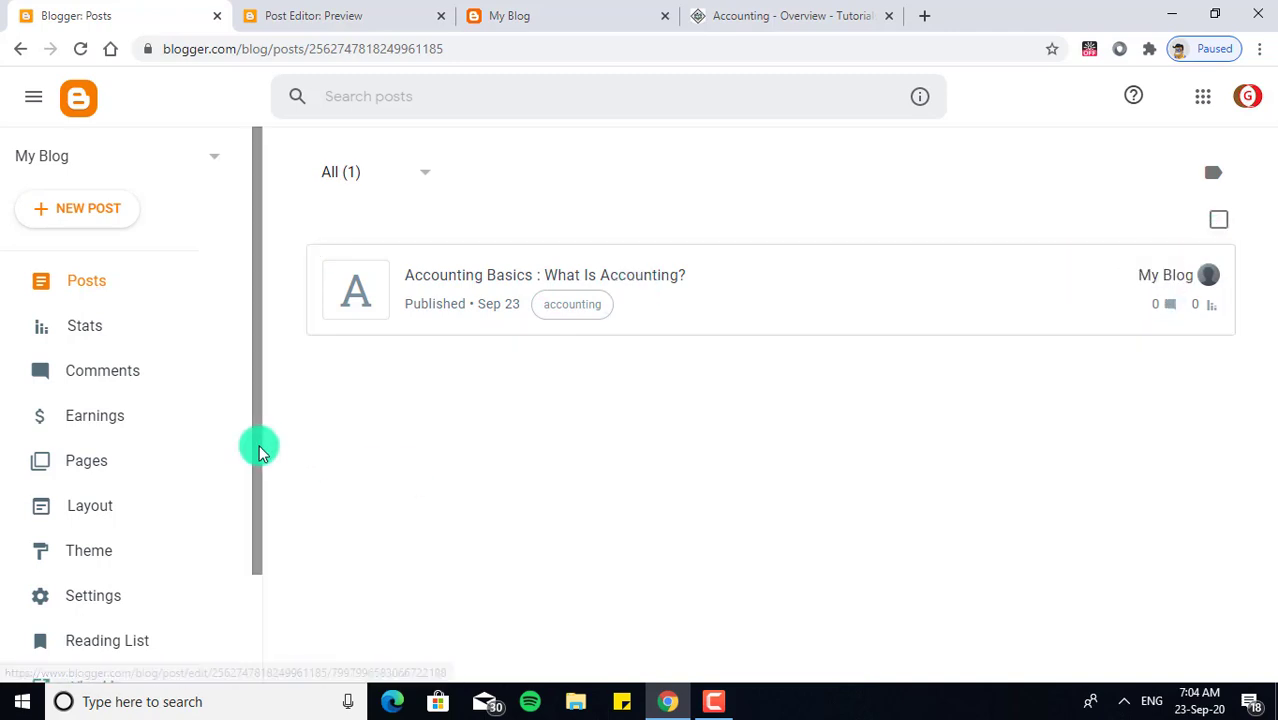
scroll(260, 448, "down", 2)
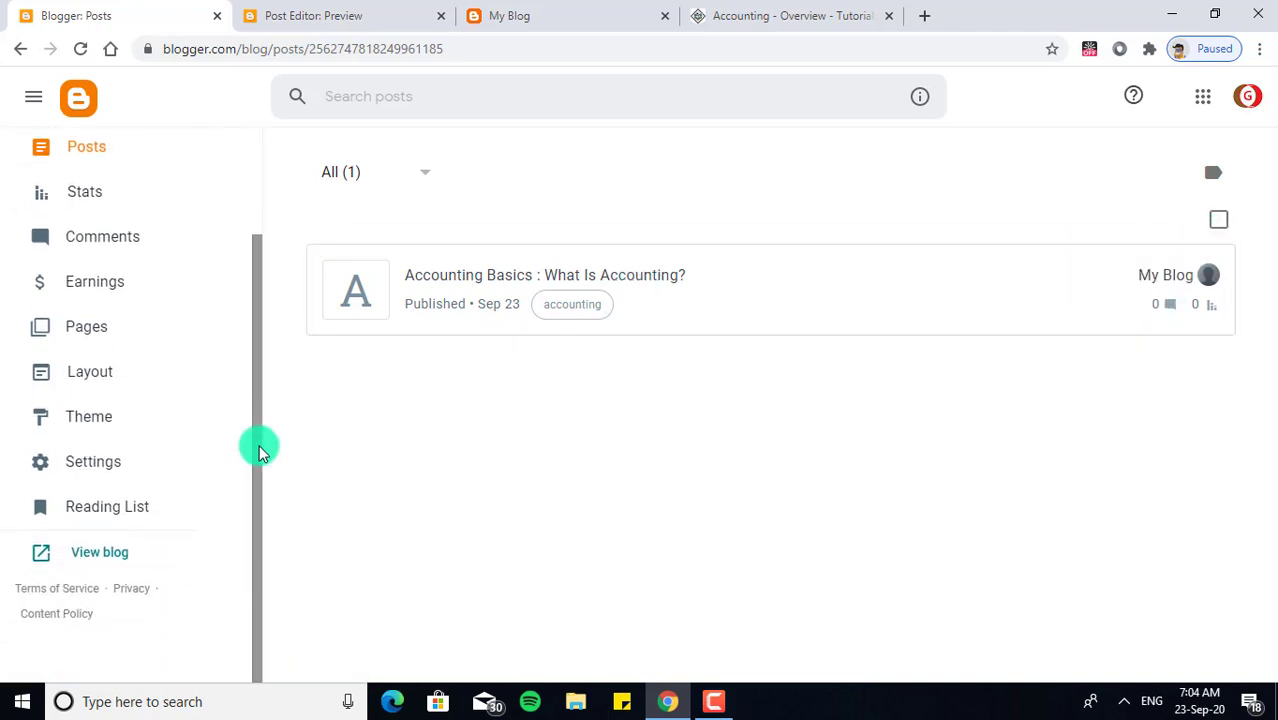
left_click(99, 553)
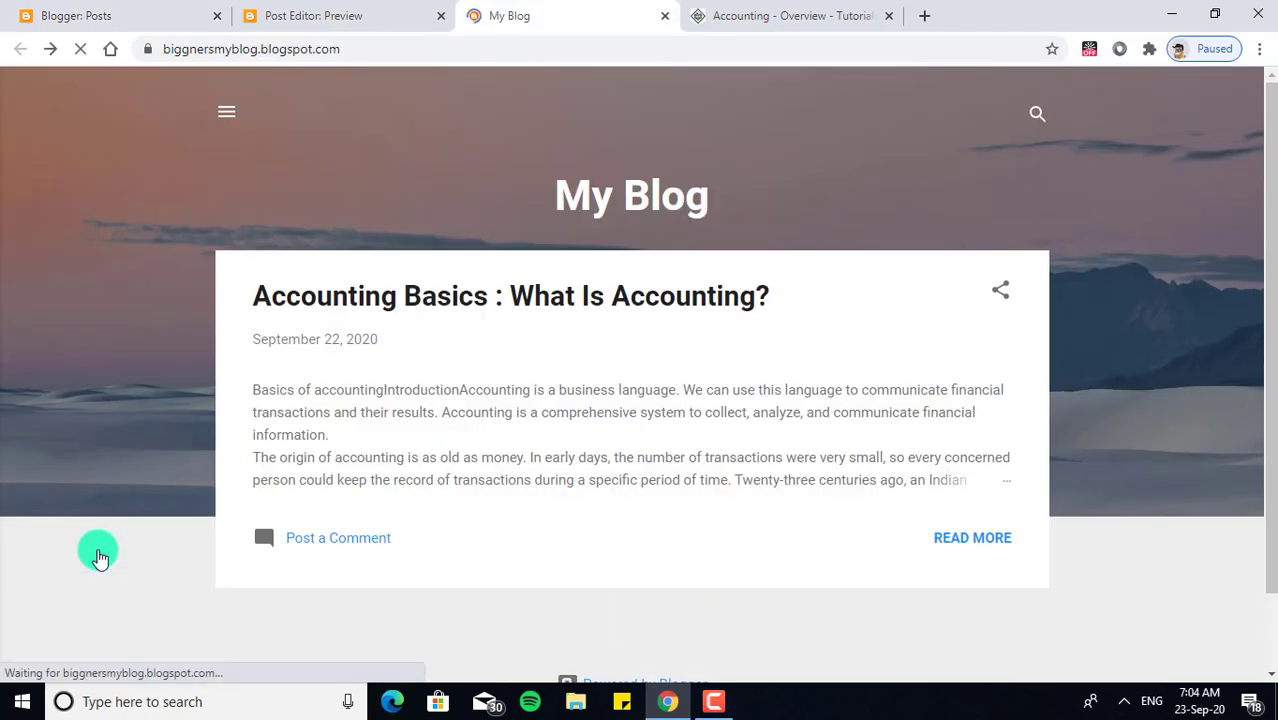
scroll(524, 420, "down", 2)
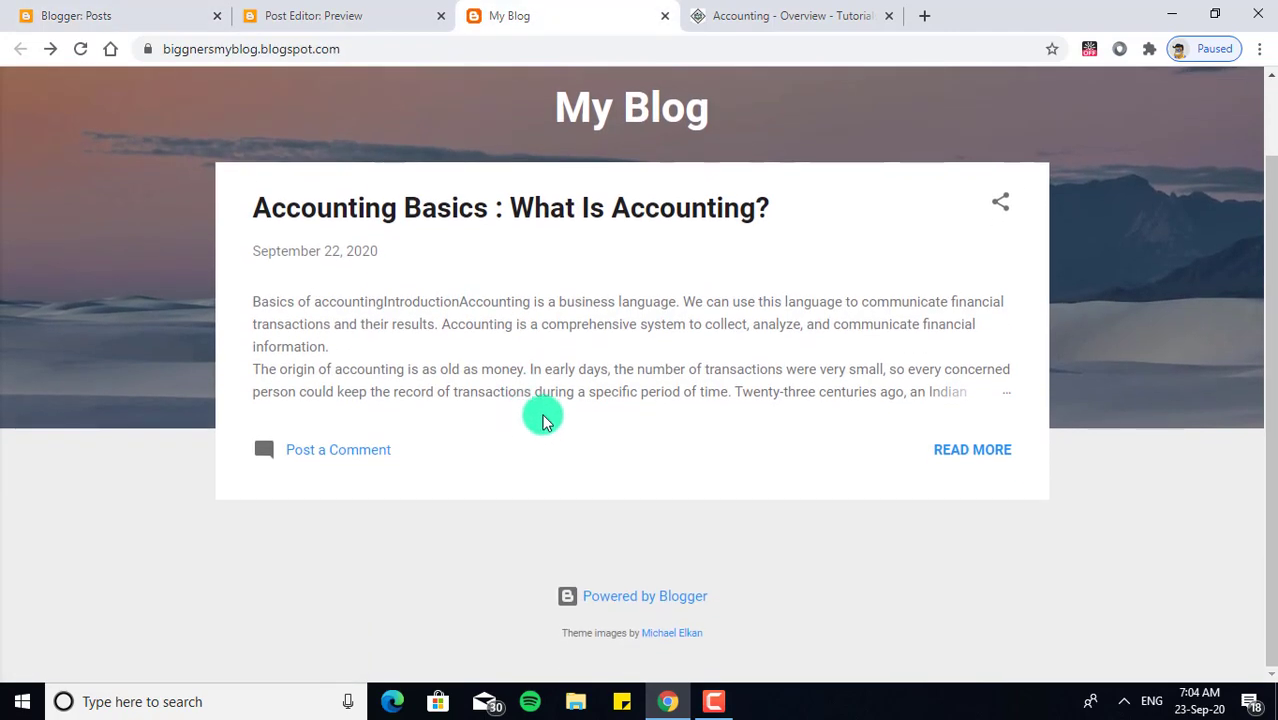
scroll(639, 237, "up", 2)
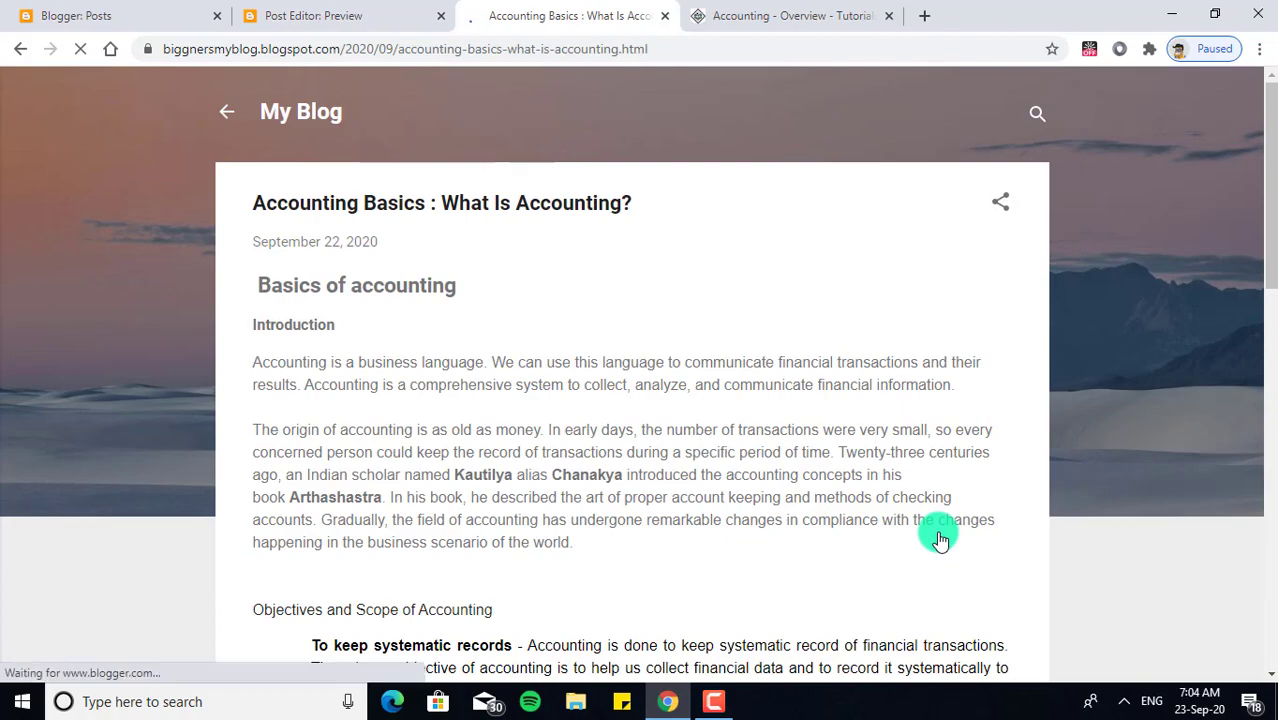
Step: Look through the full published post on the live blog and go back to the post preview page
scroll(610, 445, "down", 5)
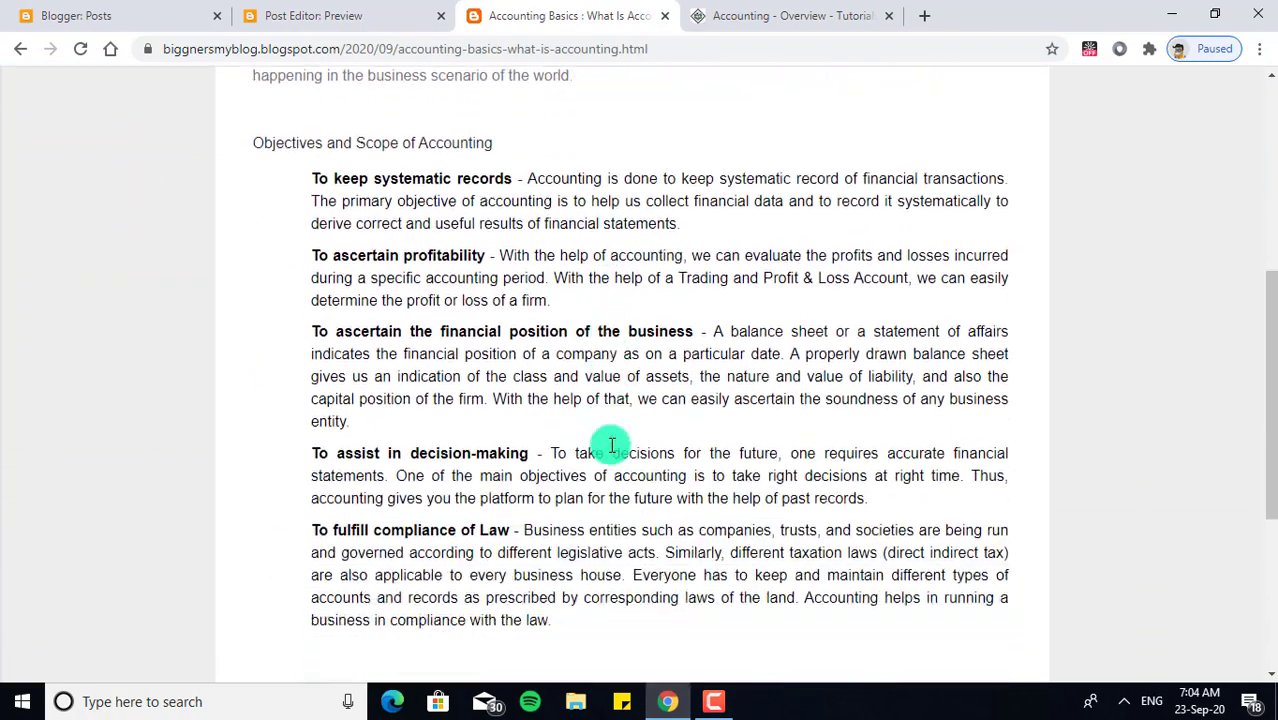
scroll(612, 440, "down", 3)
scroll(612, 440, "up", 8)
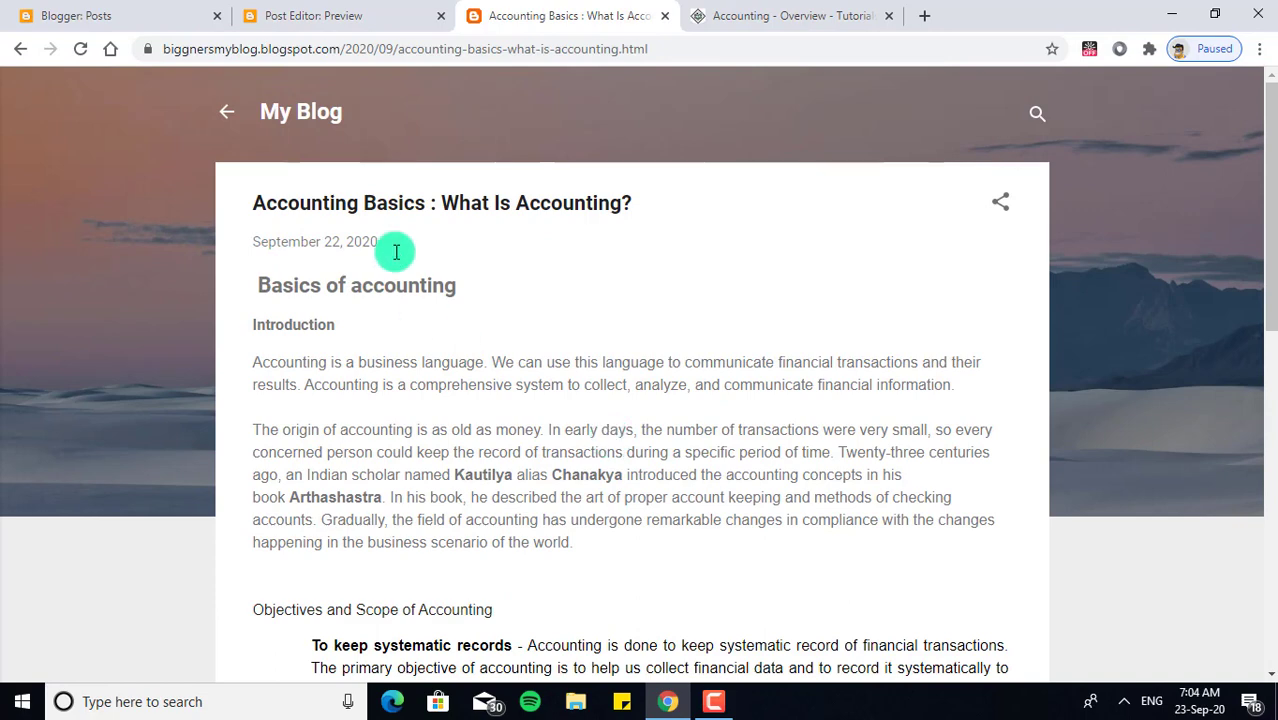
left_click(325, 10)
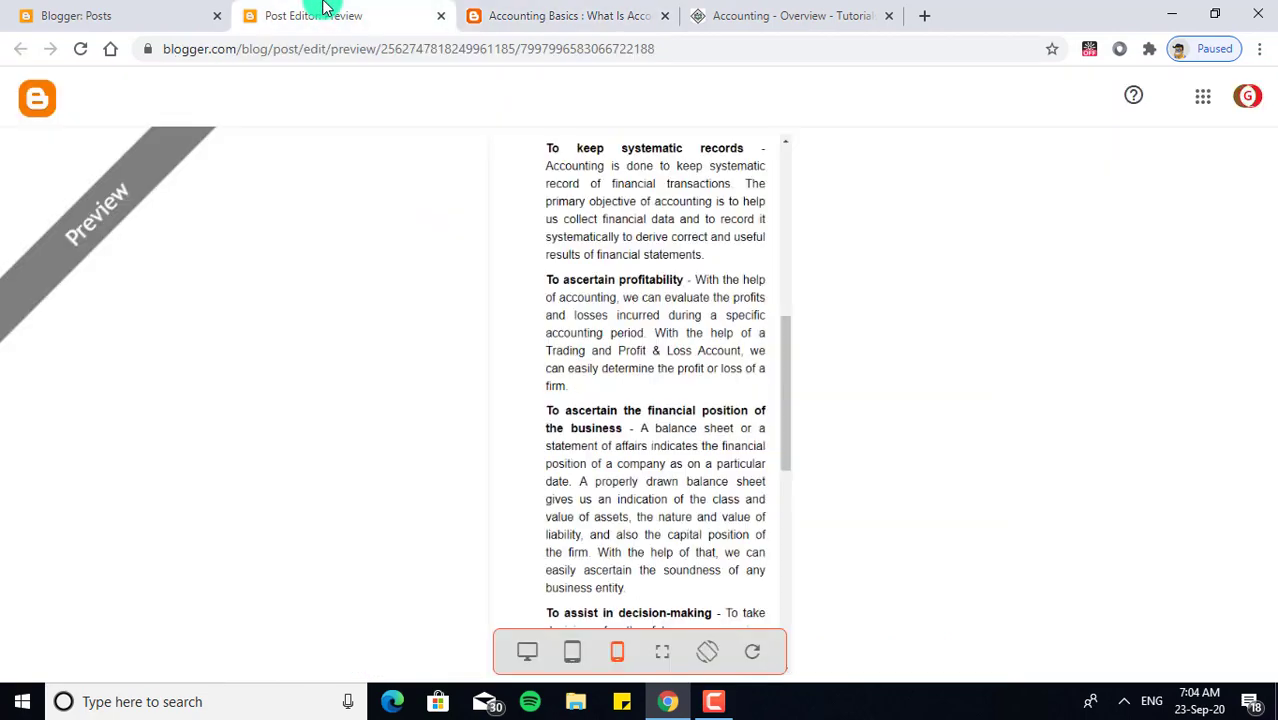
Step: Open the blog's Stats page from the dashboard and look through the overview and the view charts for the latest post and the blog
left_click(185, 12)
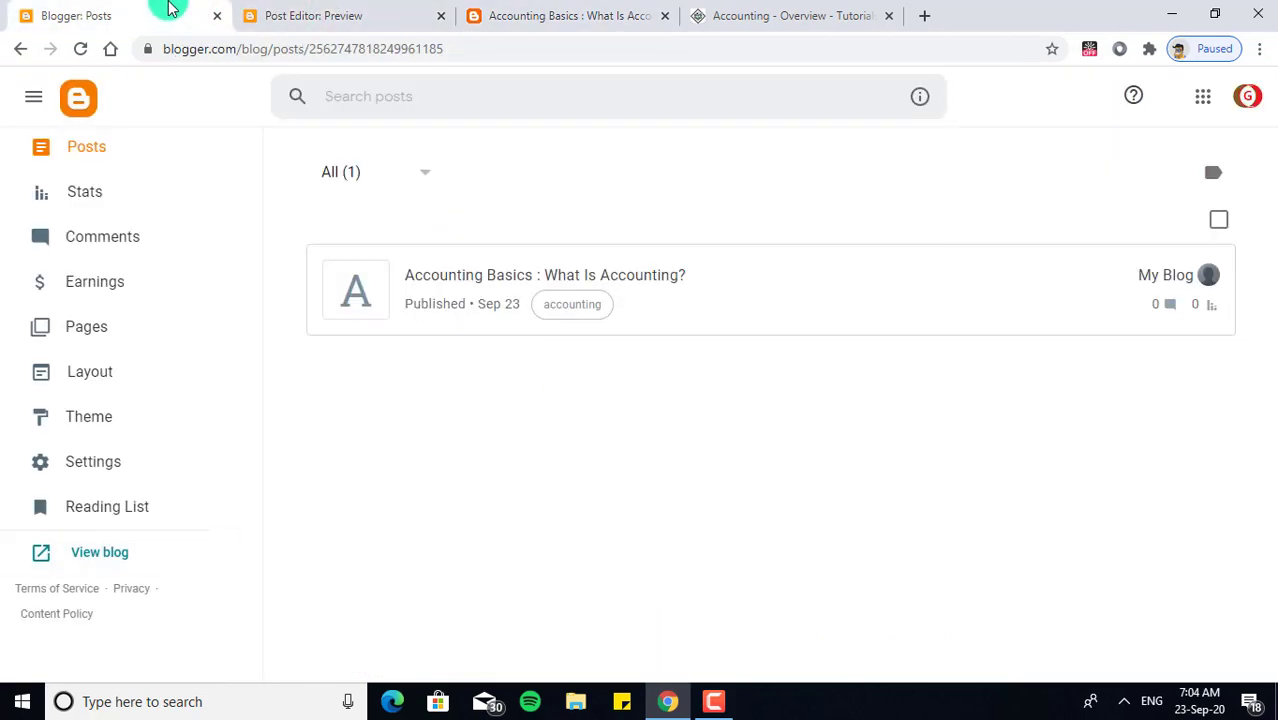
left_click(88, 205)
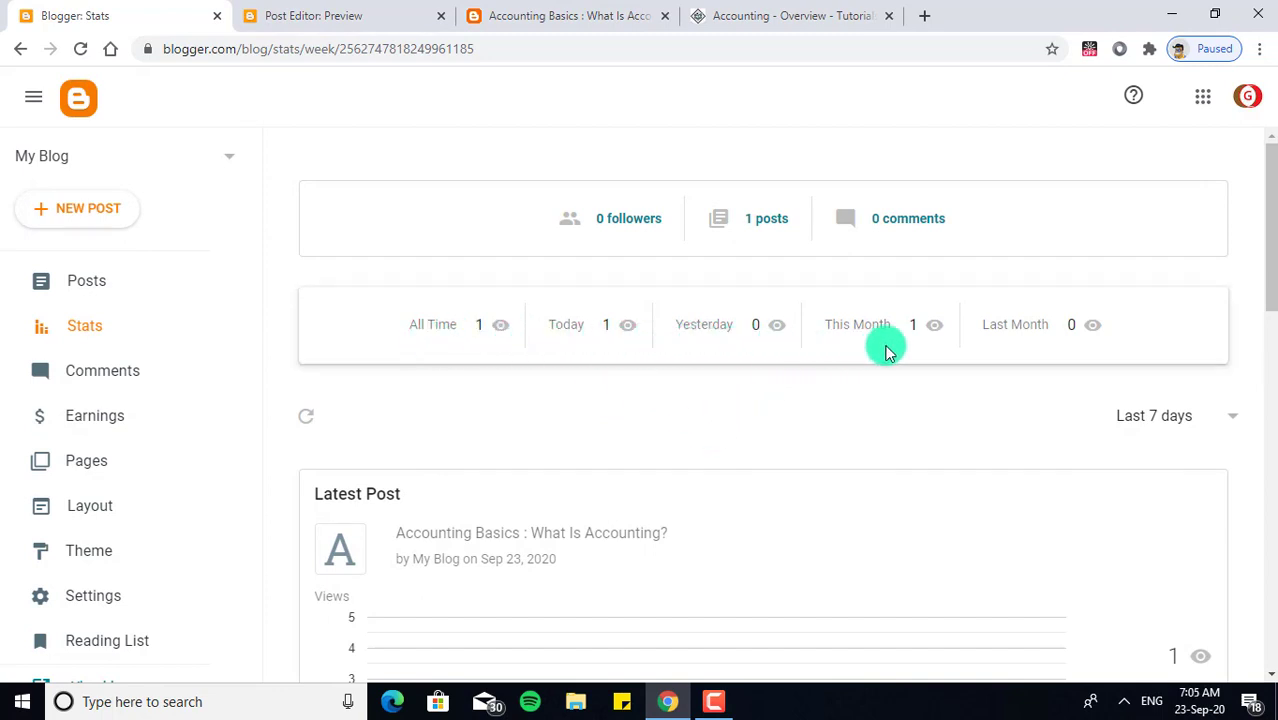
scroll(859, 378, "down", 2)
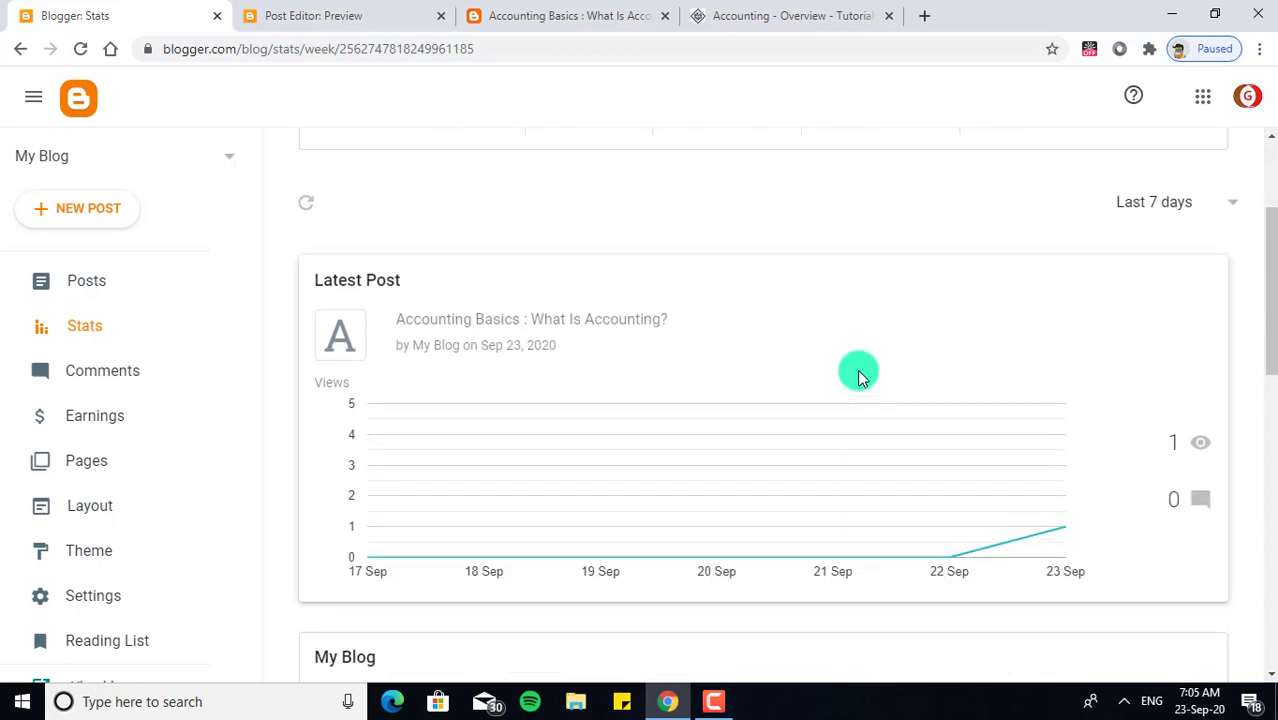
scroll(859, 372, "down", 3)
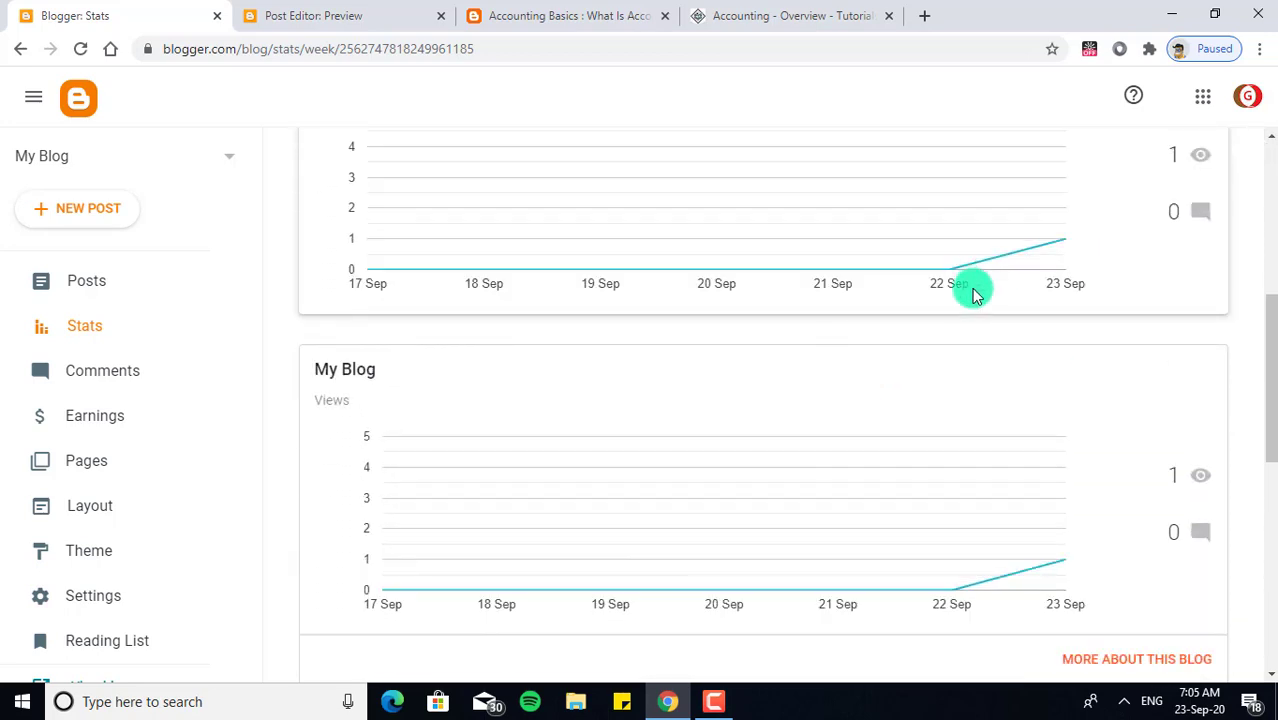
scroll(991, 408, "down", 2)
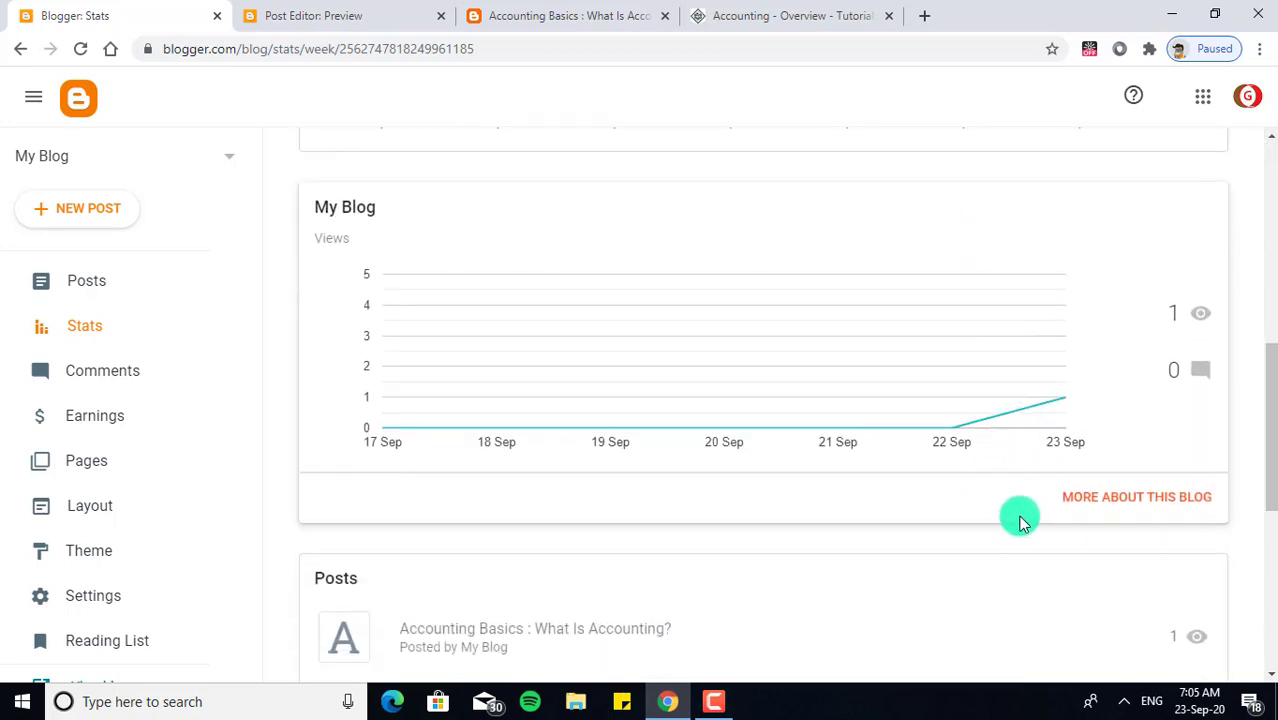
Step: Examine the blog's detailed statistics on referrers, browsers, operating systems and visitor locations, and return to the Stats overview
left_click(1087, 505)
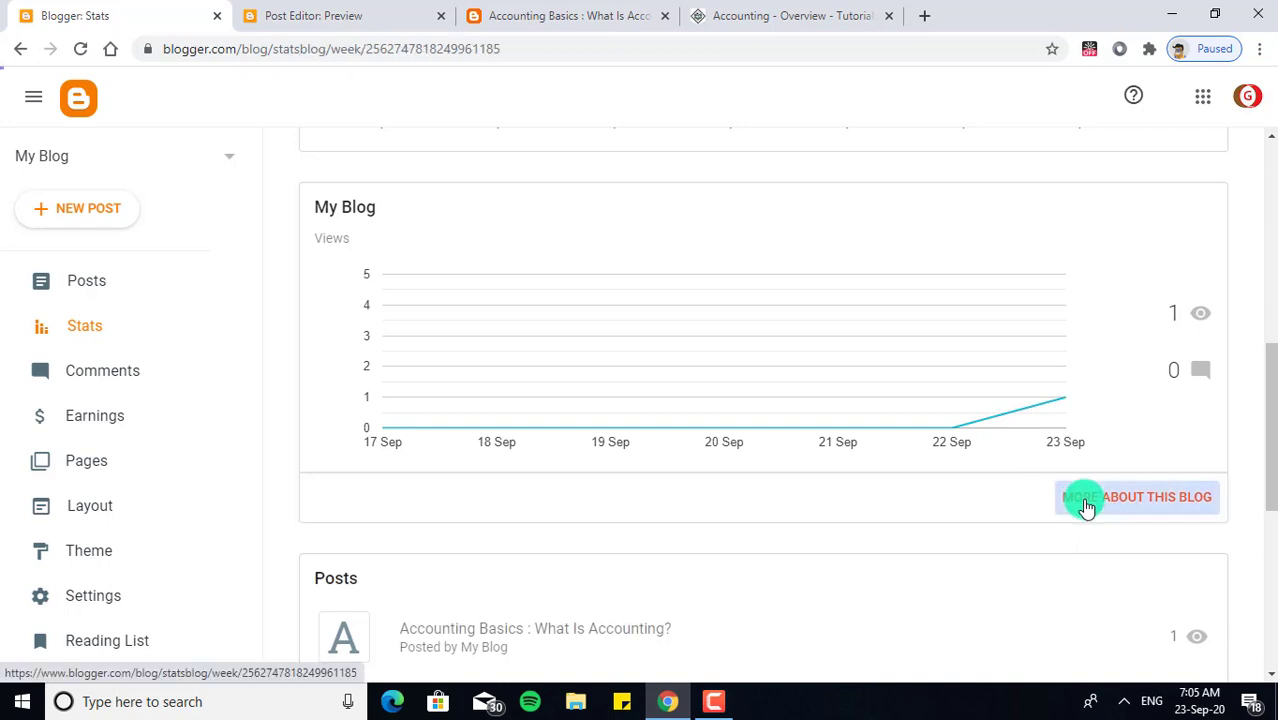
scroll(660, 488, "down", 6)
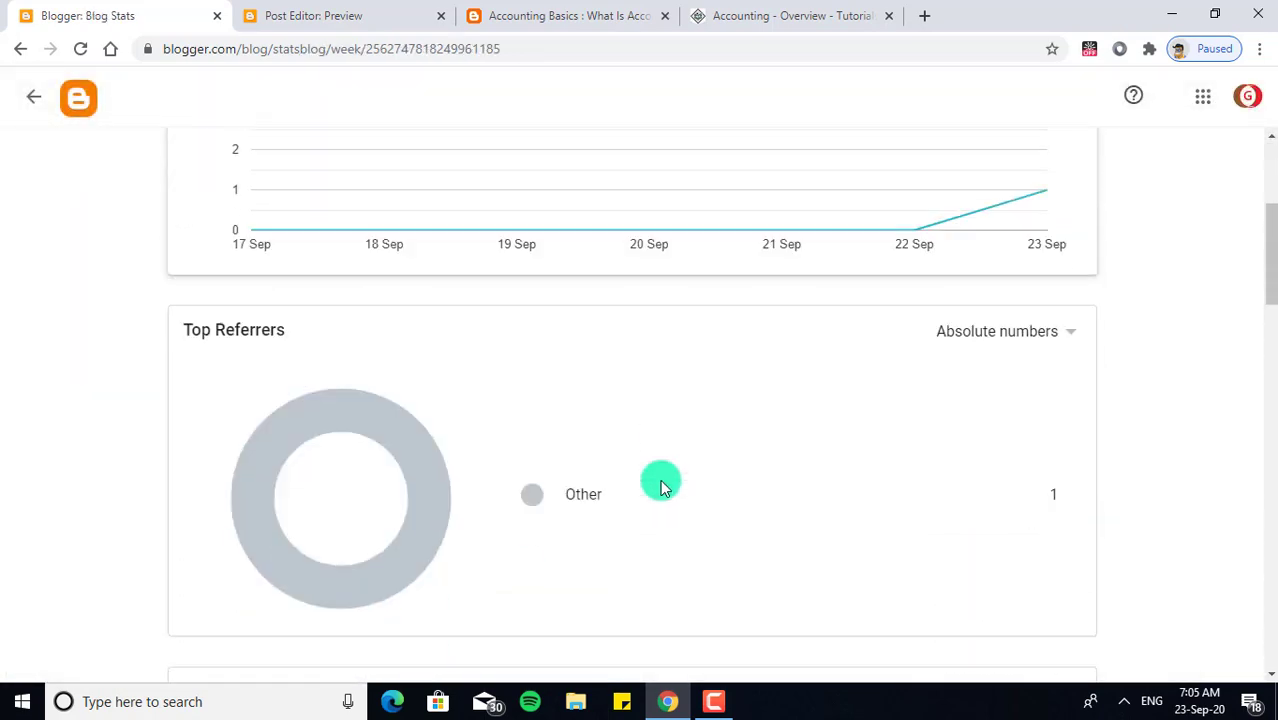
scroll(670, 481, "down", 3)
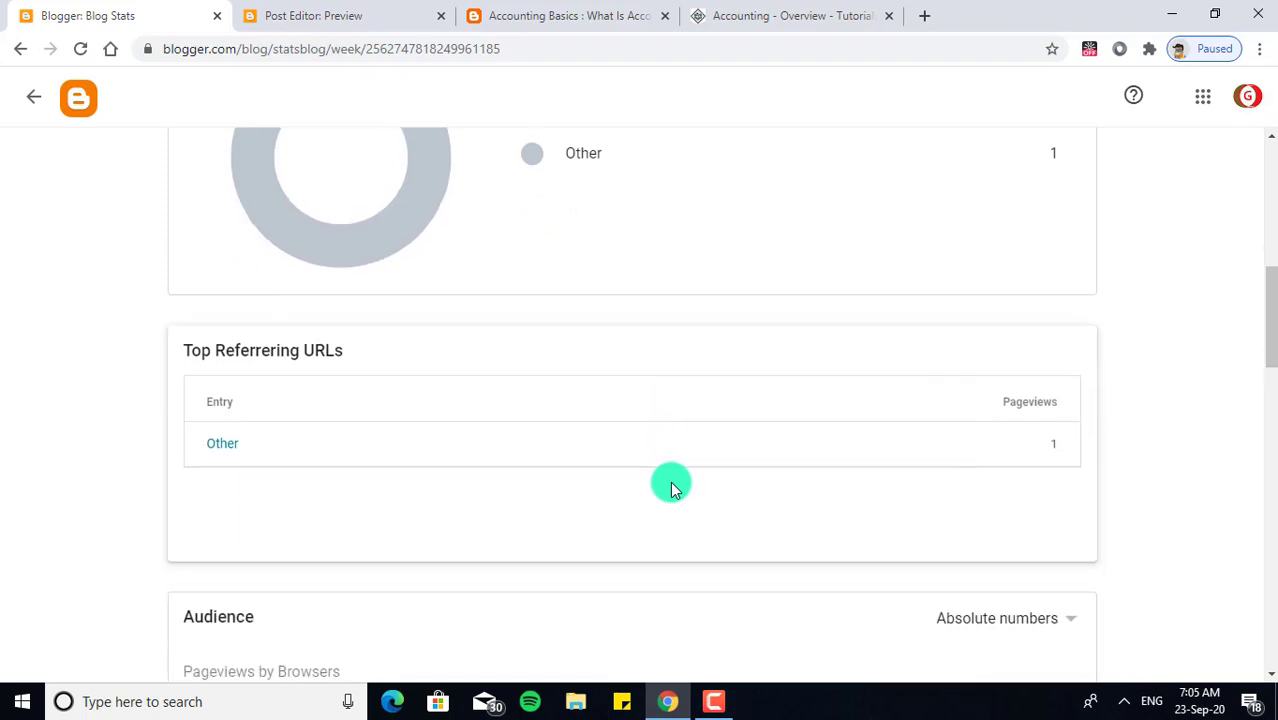
scroll(579, 504, "down", 3)
scroll(578, 502, "down", 7)
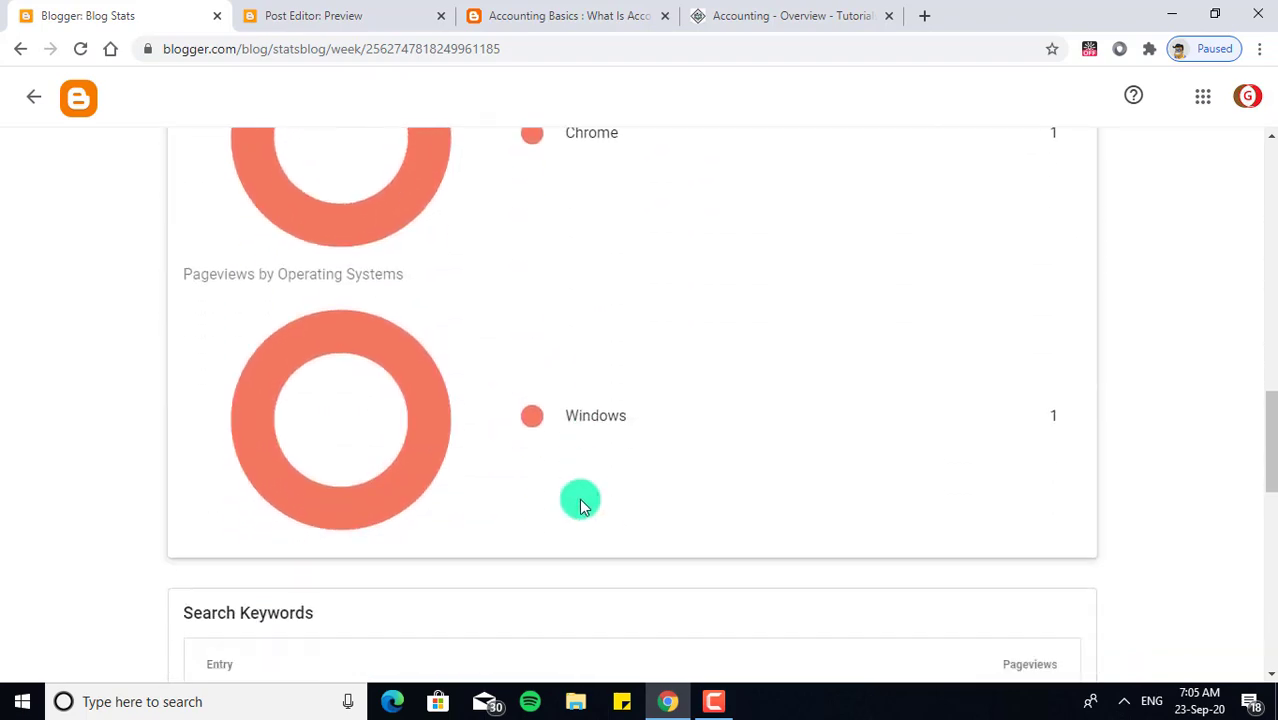
scroll(581, 497, "down", 2)
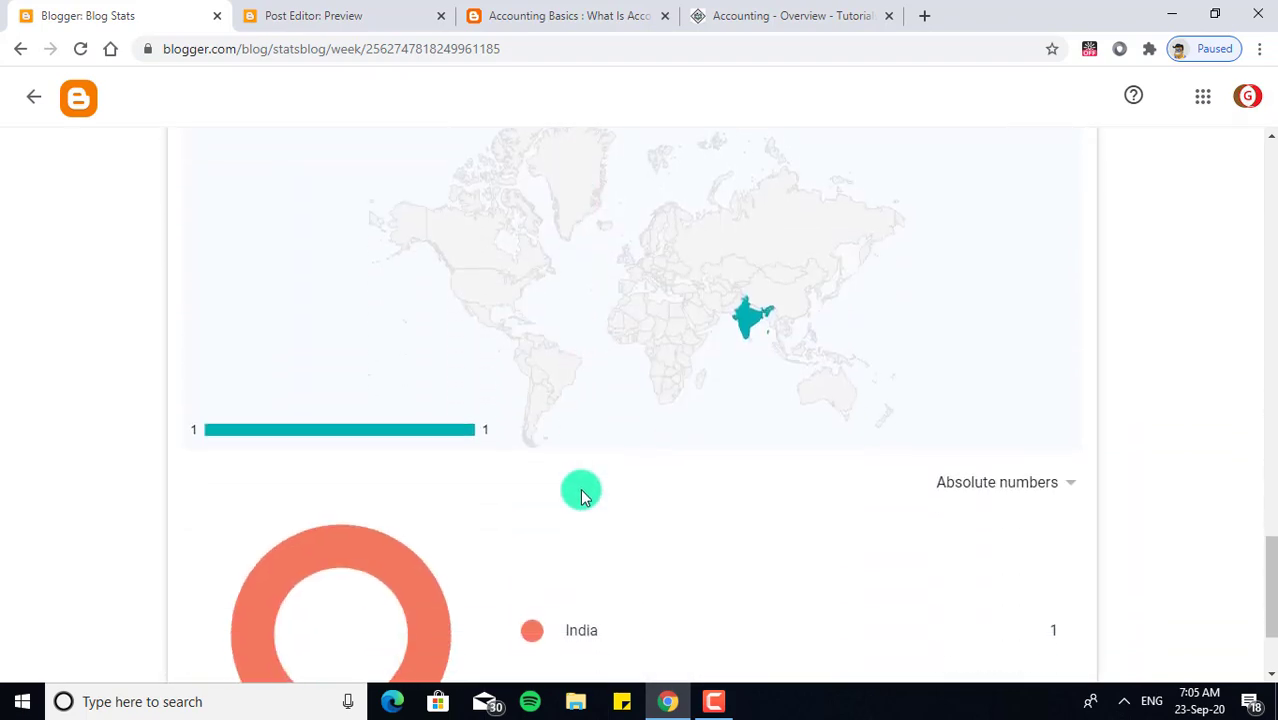
mouse_move(747, 320)
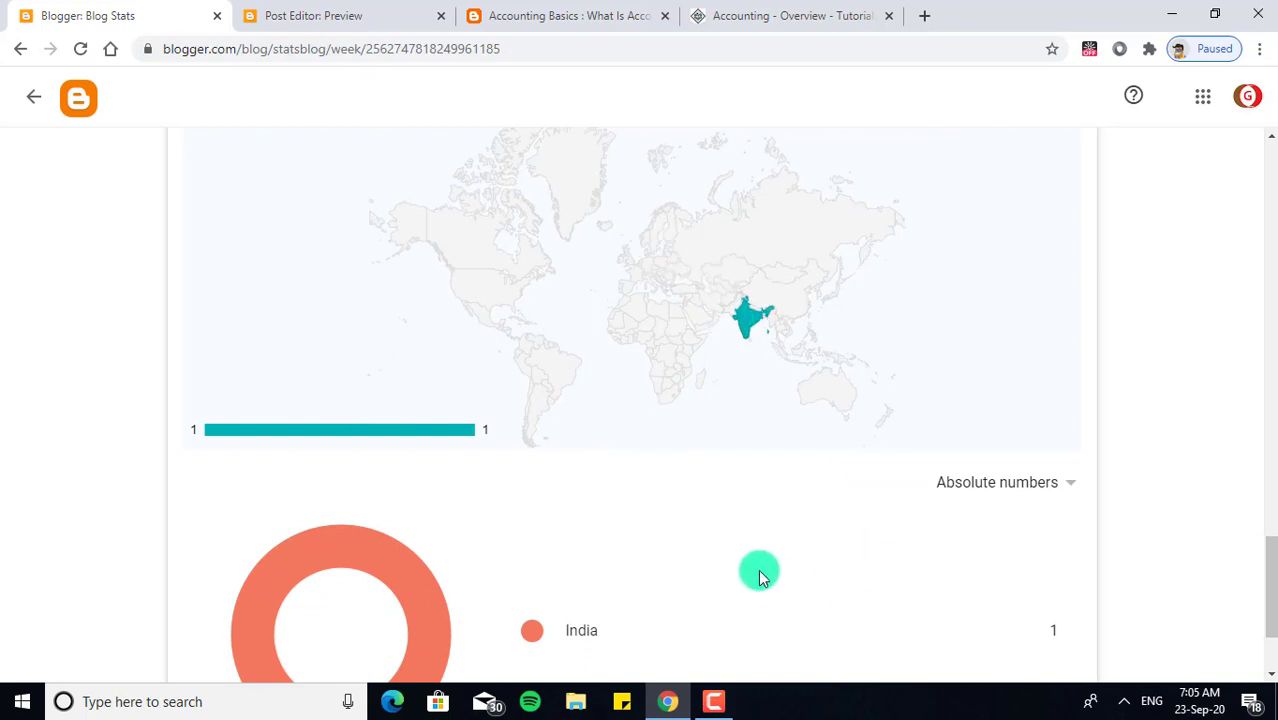
scroll(756, 569, "down", 2)
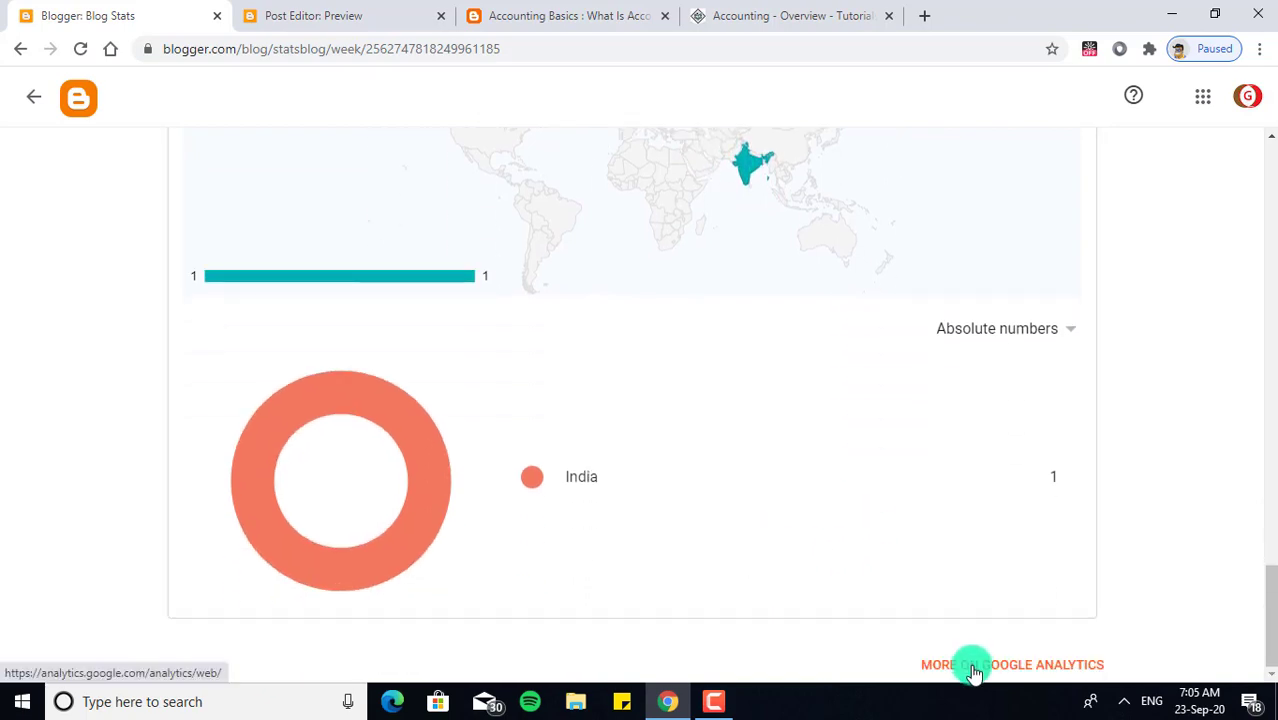
left_click(34, 97)
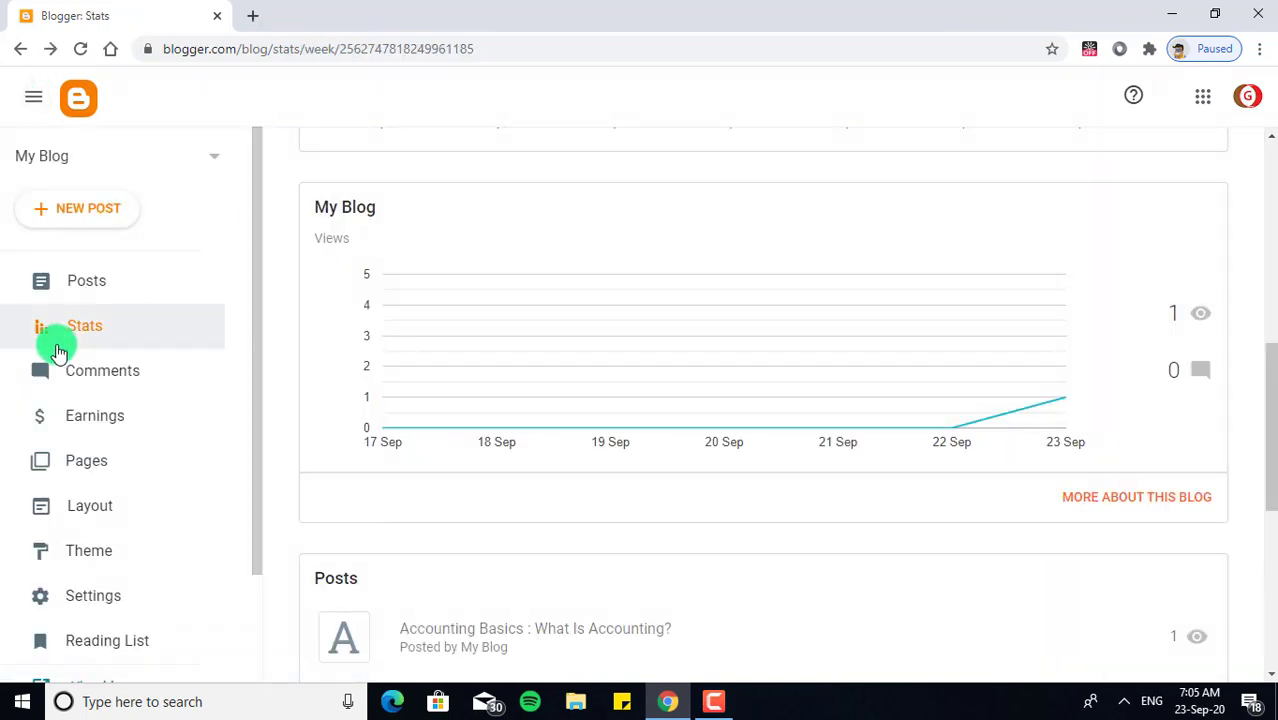
Step: Check the blog's Comments page and open the full "Accounting Basics : What Is Accounting?" post on the live blog
left_click(98, 385)
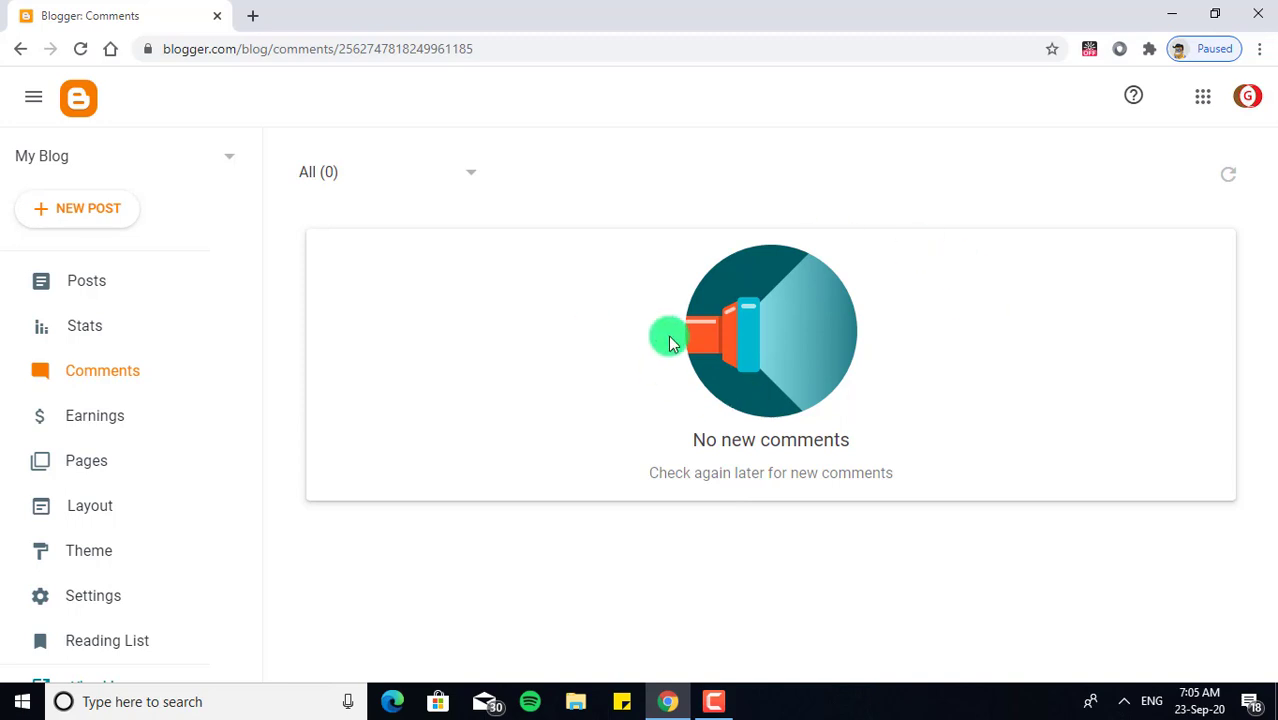
scroll(104, 458, "down", 2)
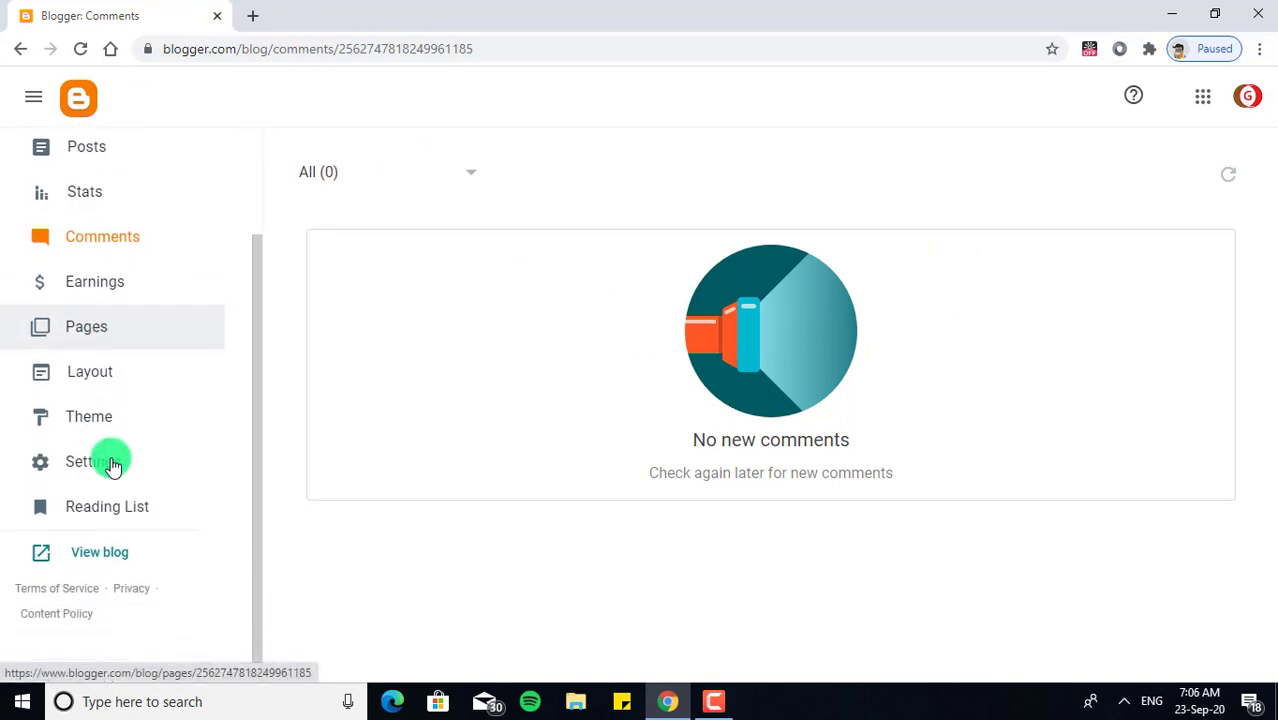
left_click(113, 551)
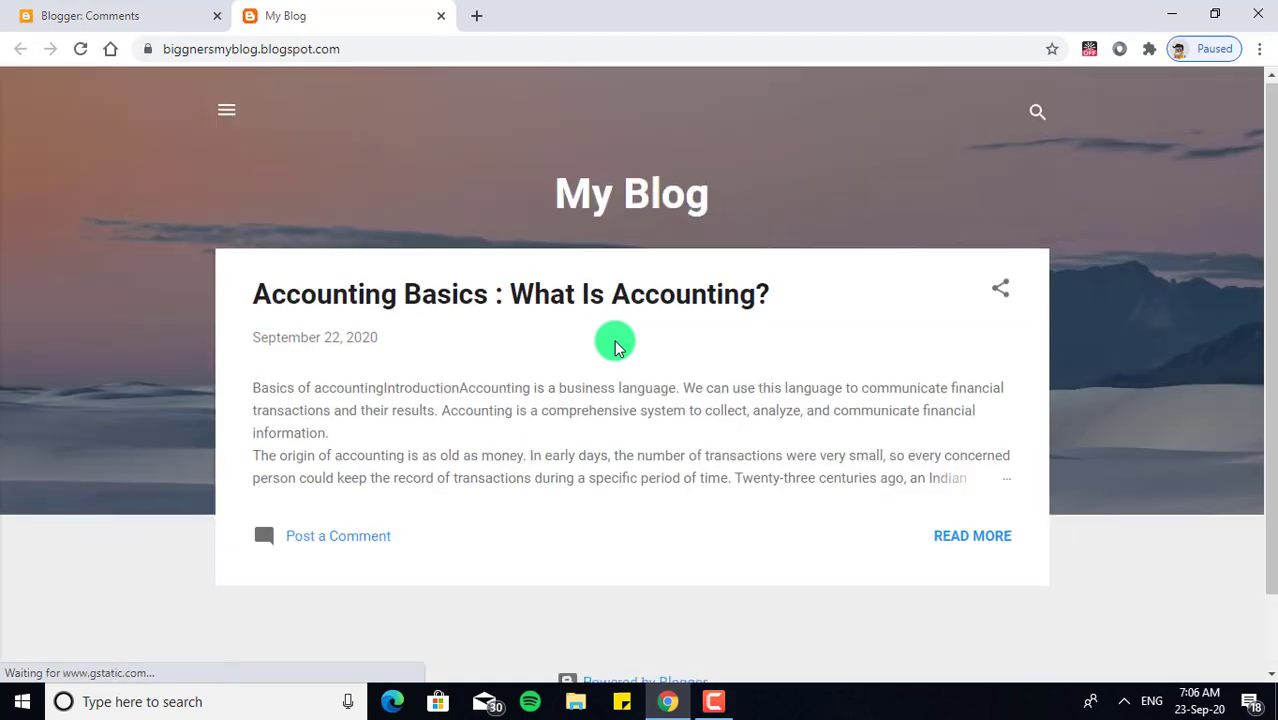
scroll(614, 343, "down", 2)
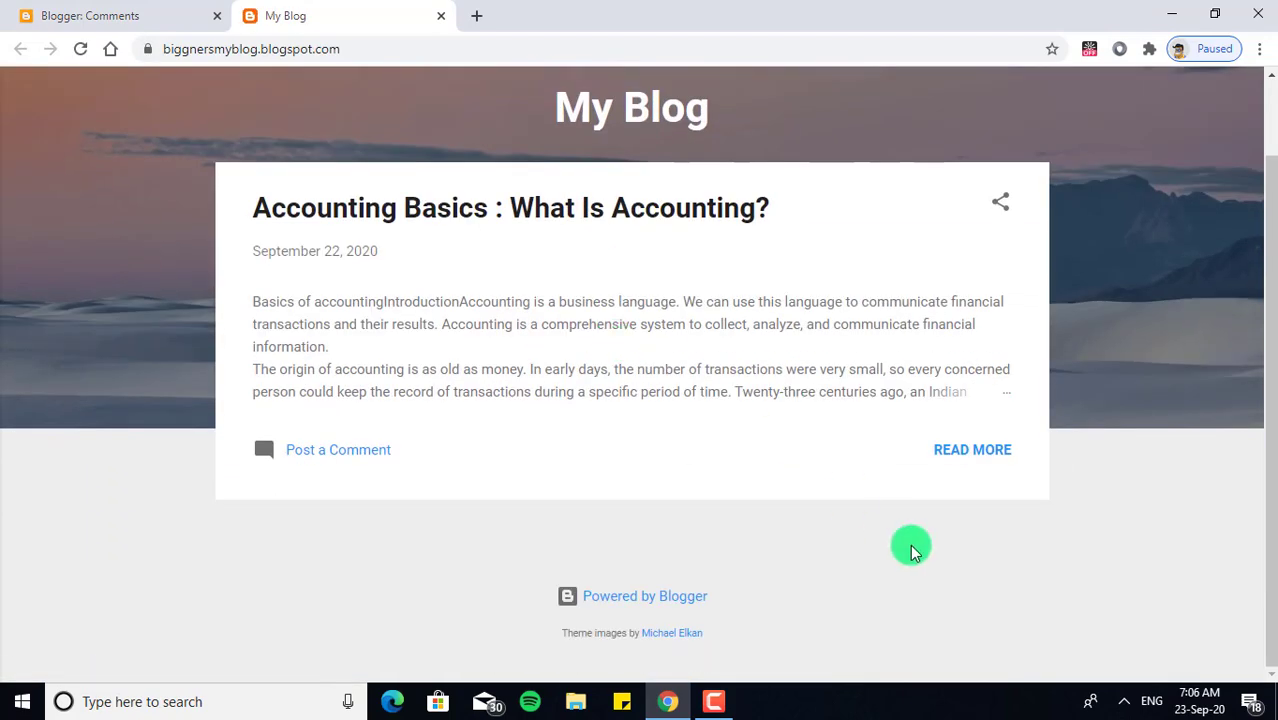
left_click(972, 450)
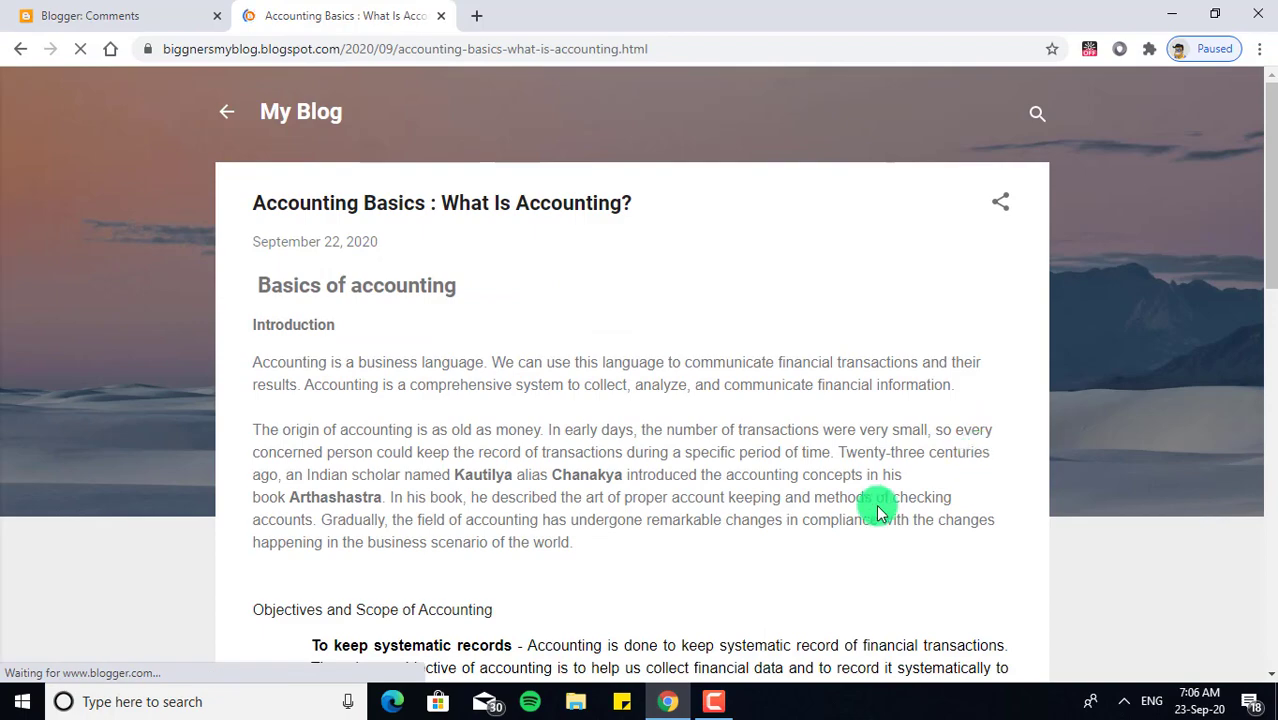
Step: Look over the comment form below the published post and the post's sharing options, leaving both unused
scroll(614, 524, "down", 10)
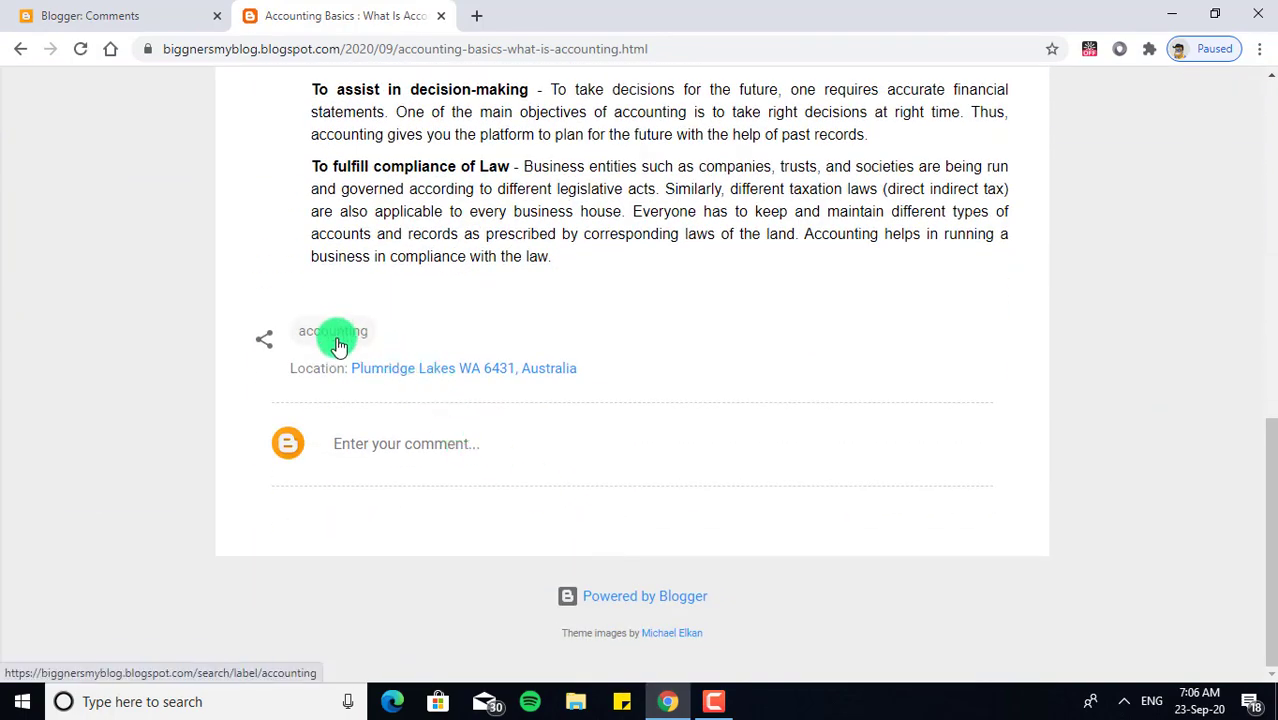
left_click(368, 450)
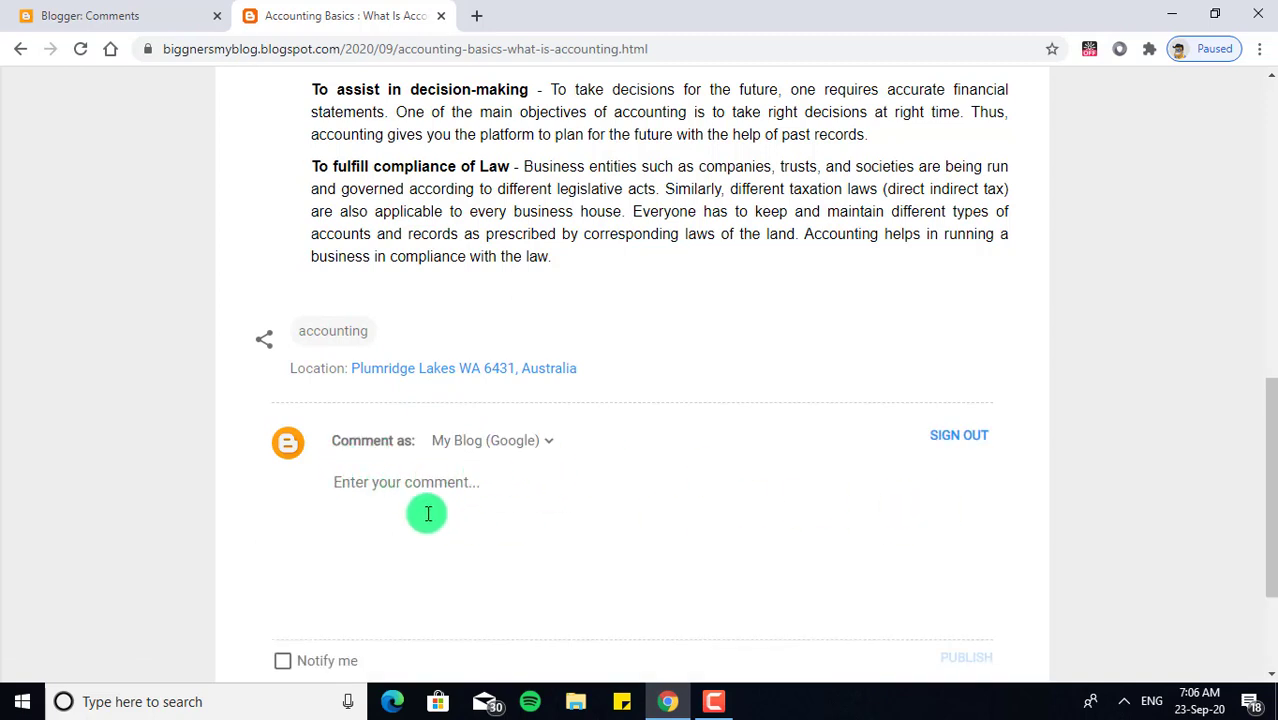
scroll(389, 581, "down", 3)
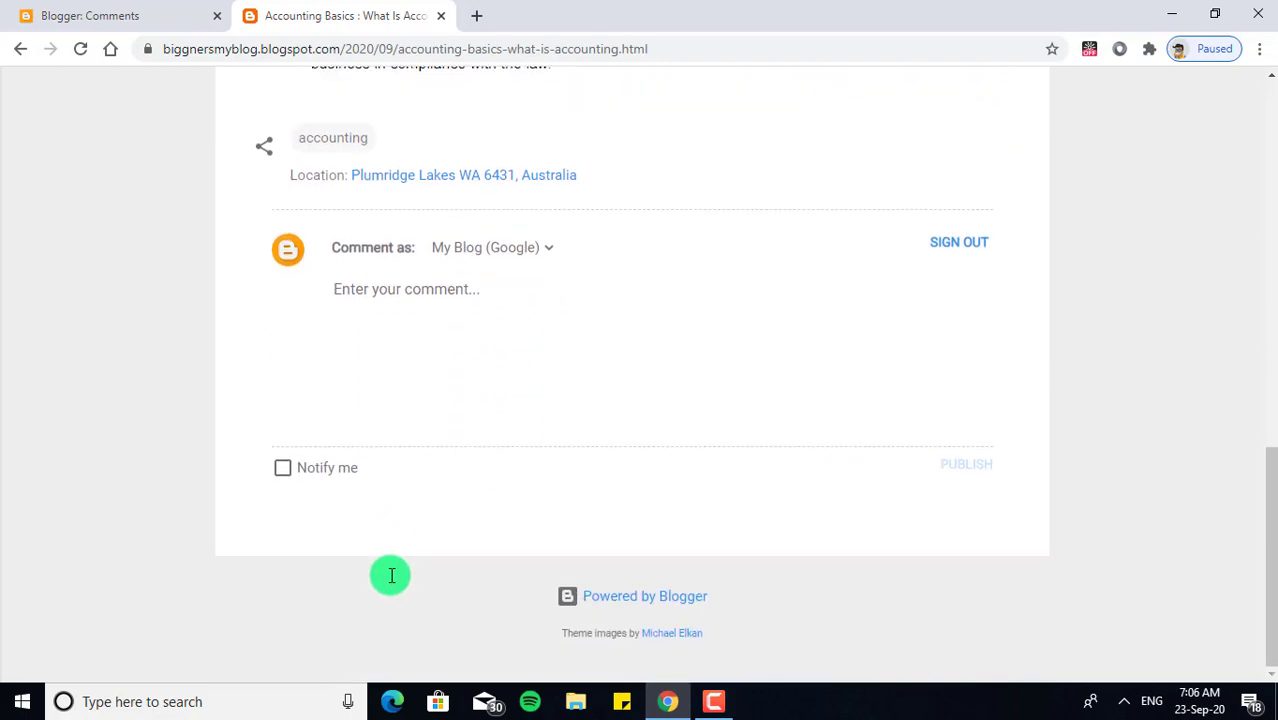
scroll(235, 264, "up", 20)
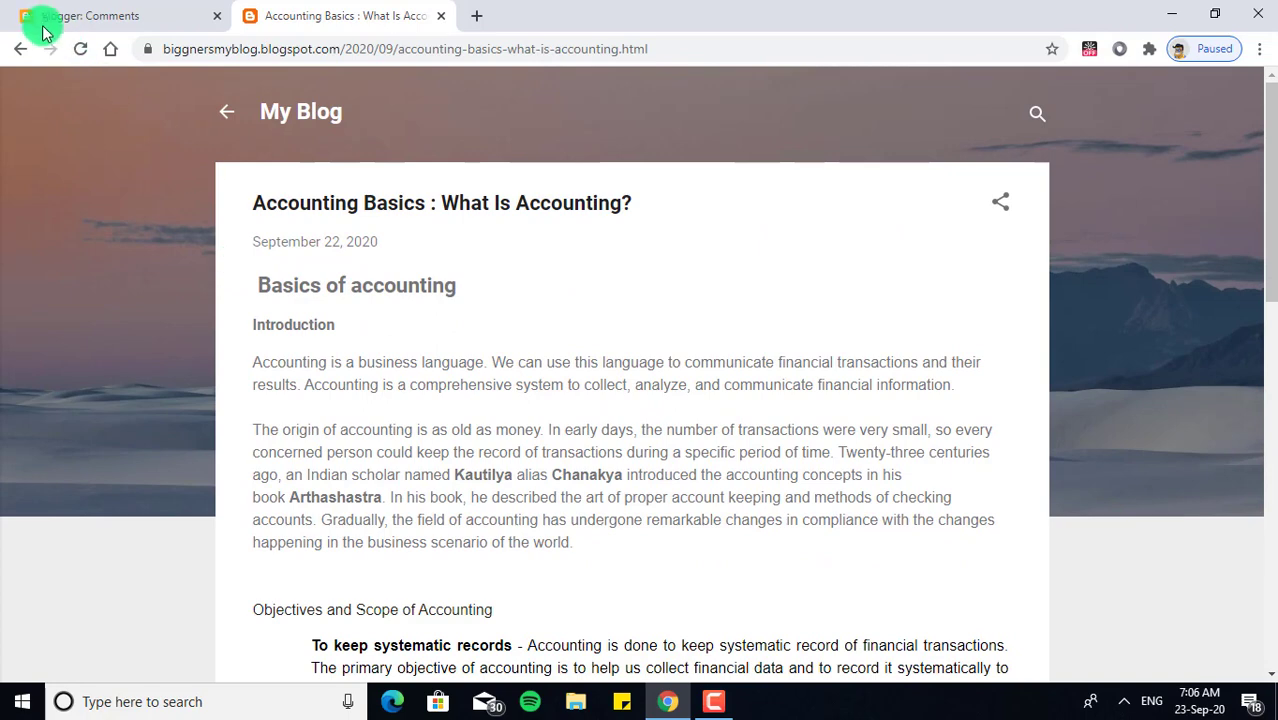
left_click(1012, 198)
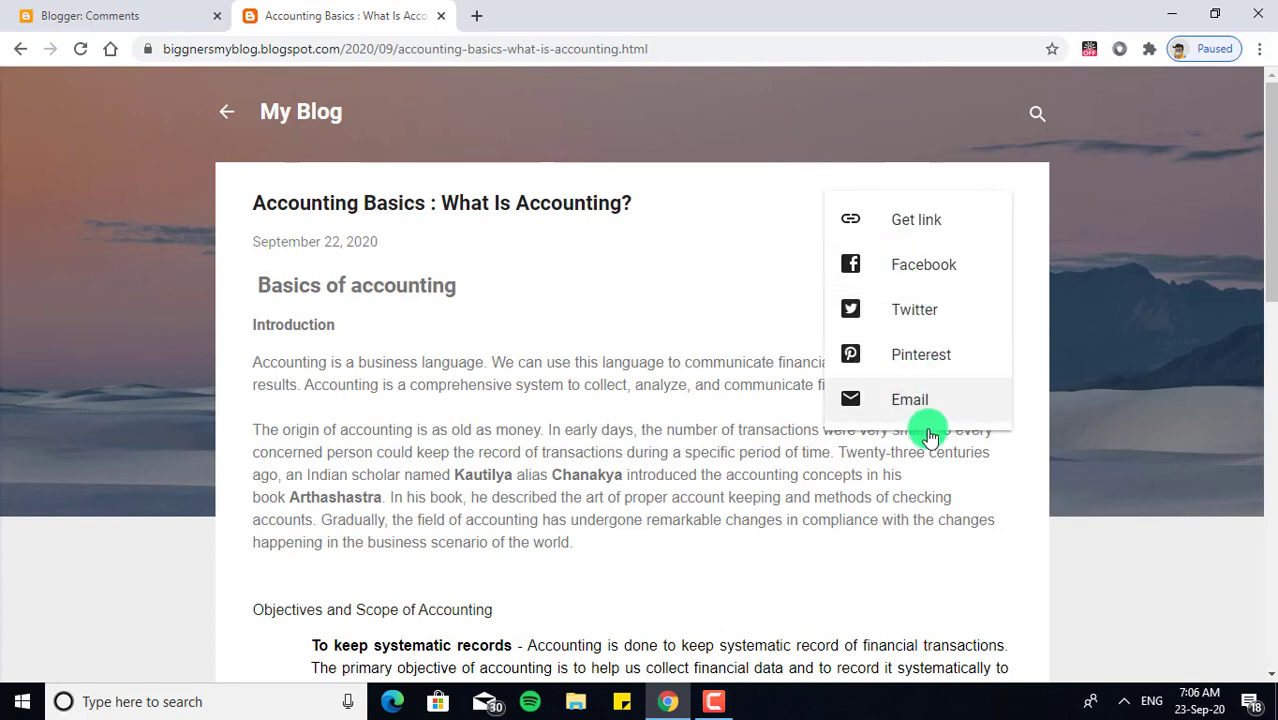
left_click(631, 330)
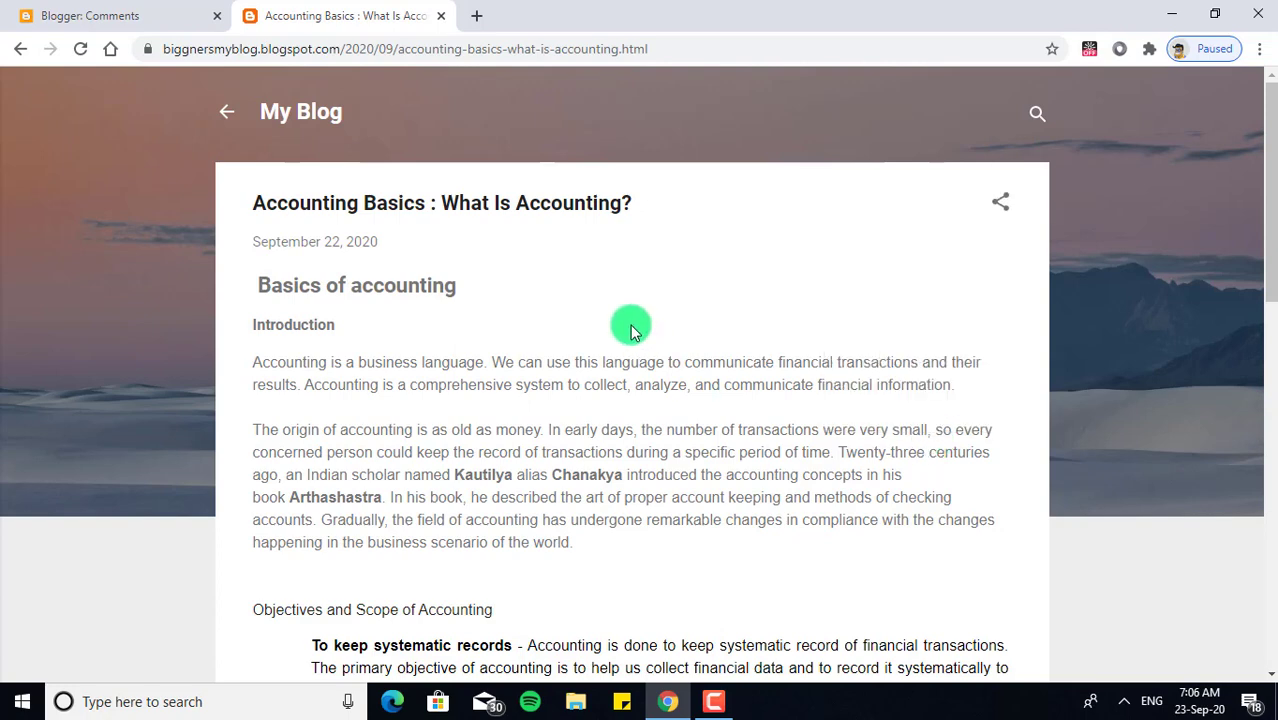
Step: Revisit the Blogger dashboard briefly and look through the live post's "Objectives and Scope of Accounting" section
left_click(55, 13)
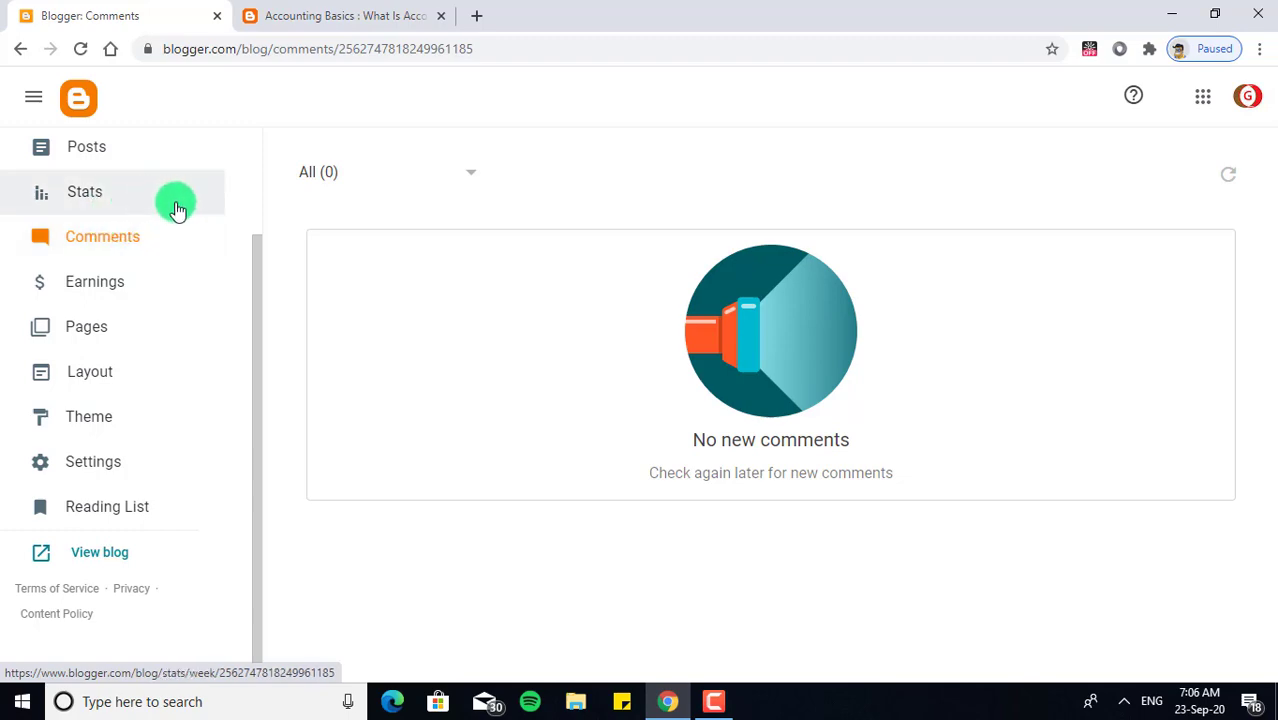
left_click(296, 9)
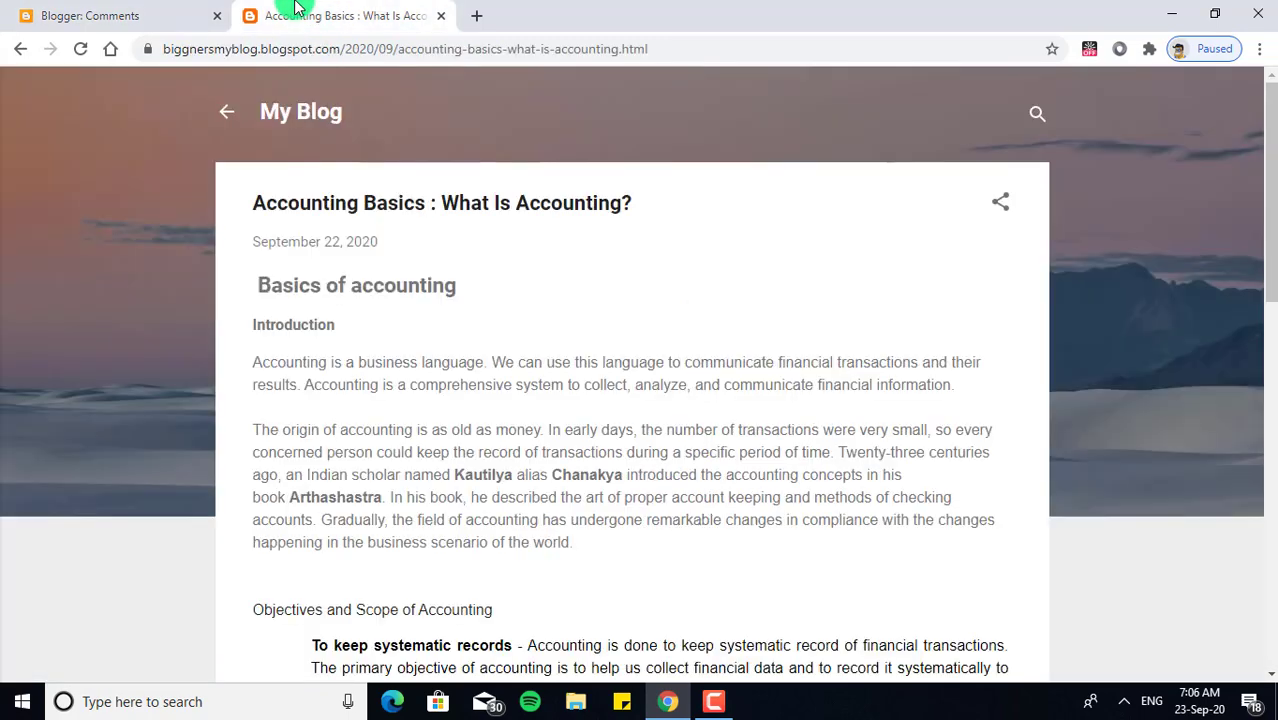
scroll(533, 260, "down", 3)
scroll(537, 258, "down", 6)
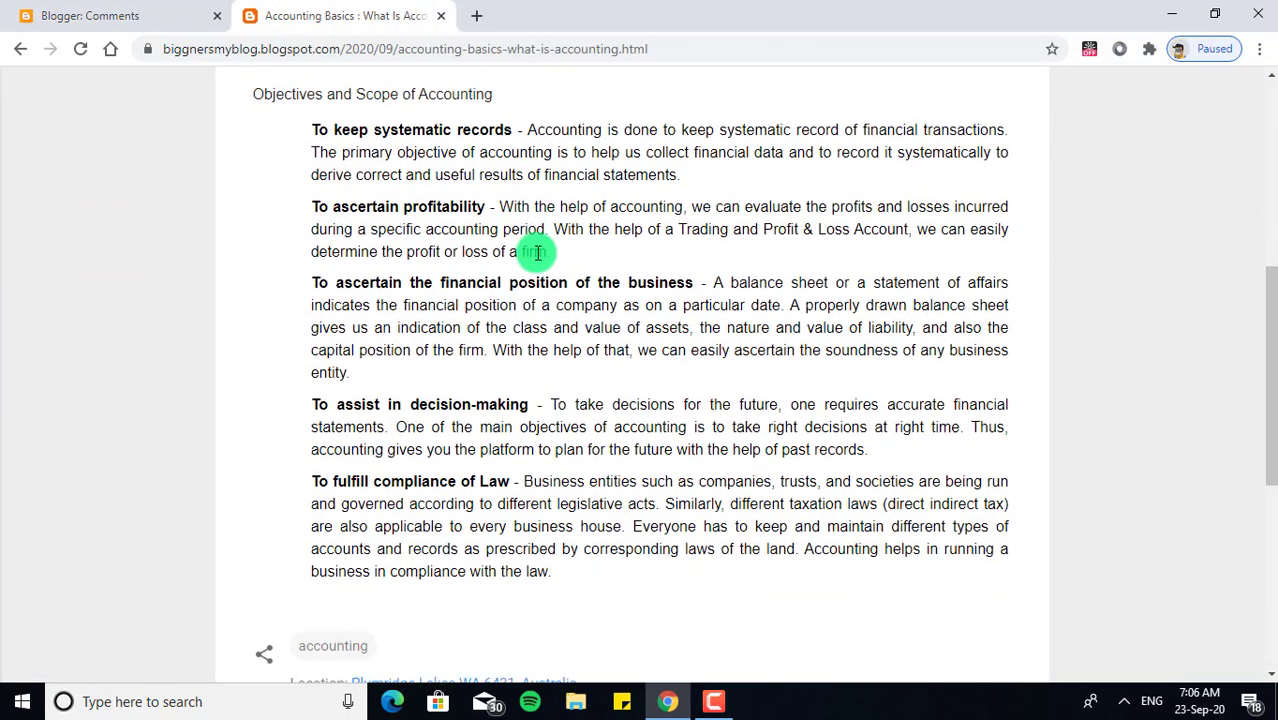
scroll(538, 240, "up", 12)
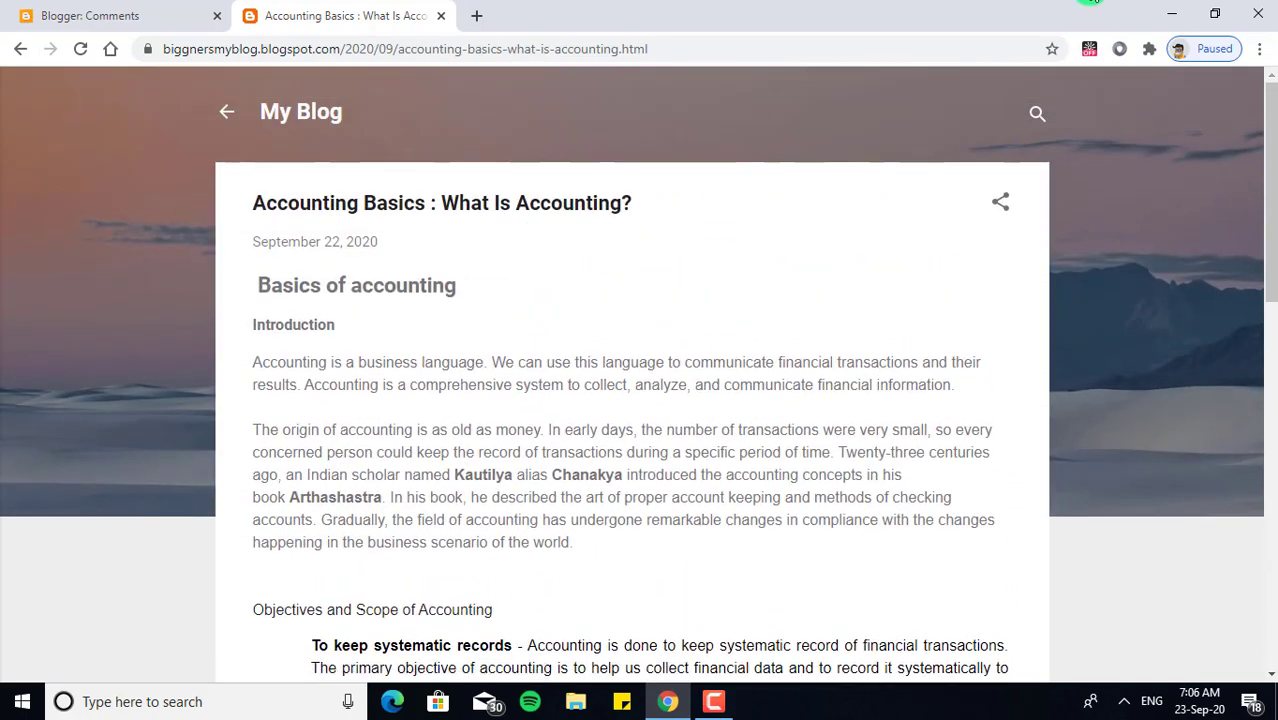
Step: Minimize the browser, open Google Docs from its desktop shortcut and dismiss the welcome dialog
left_click(1173, 10)
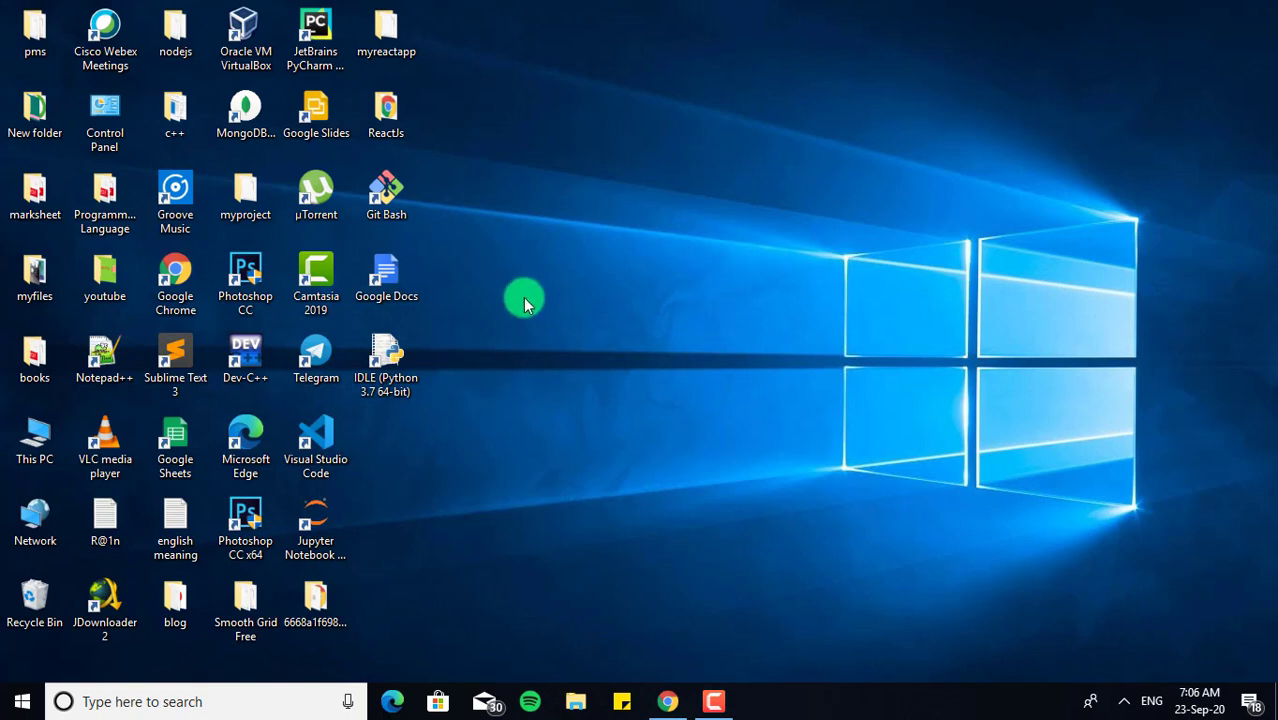
right_click(392, 280)
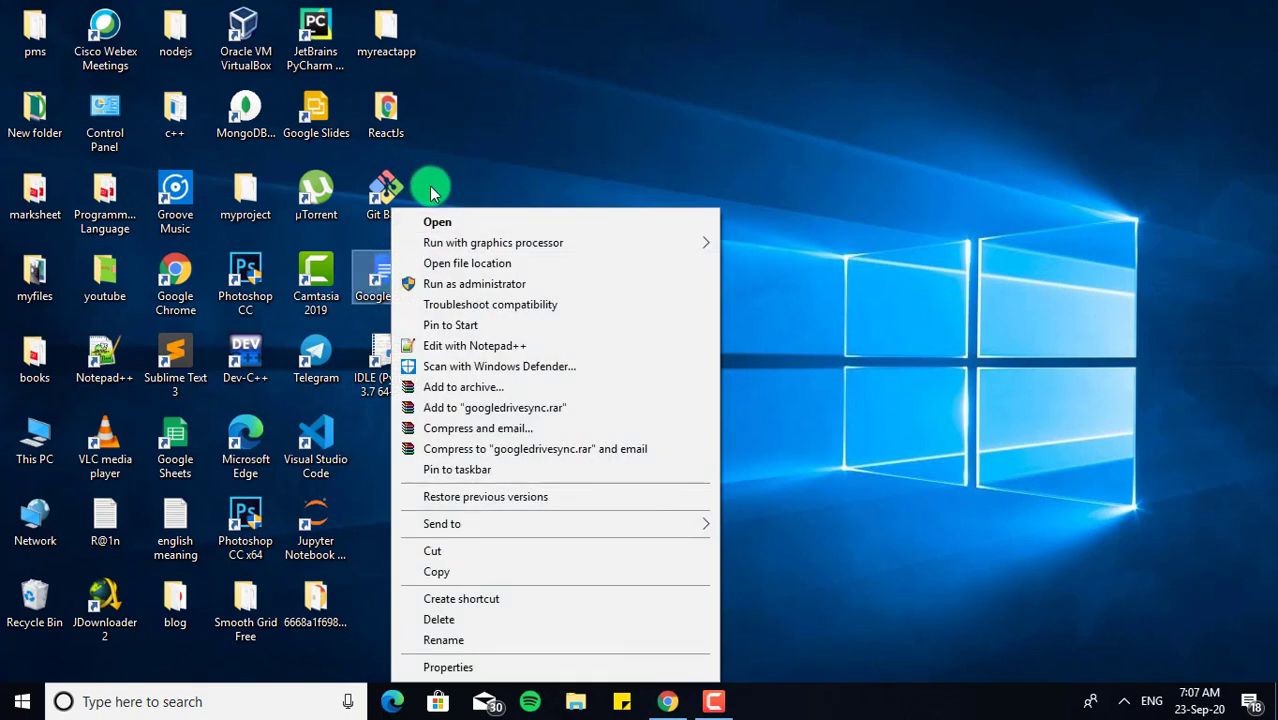
left_click(420, 217)
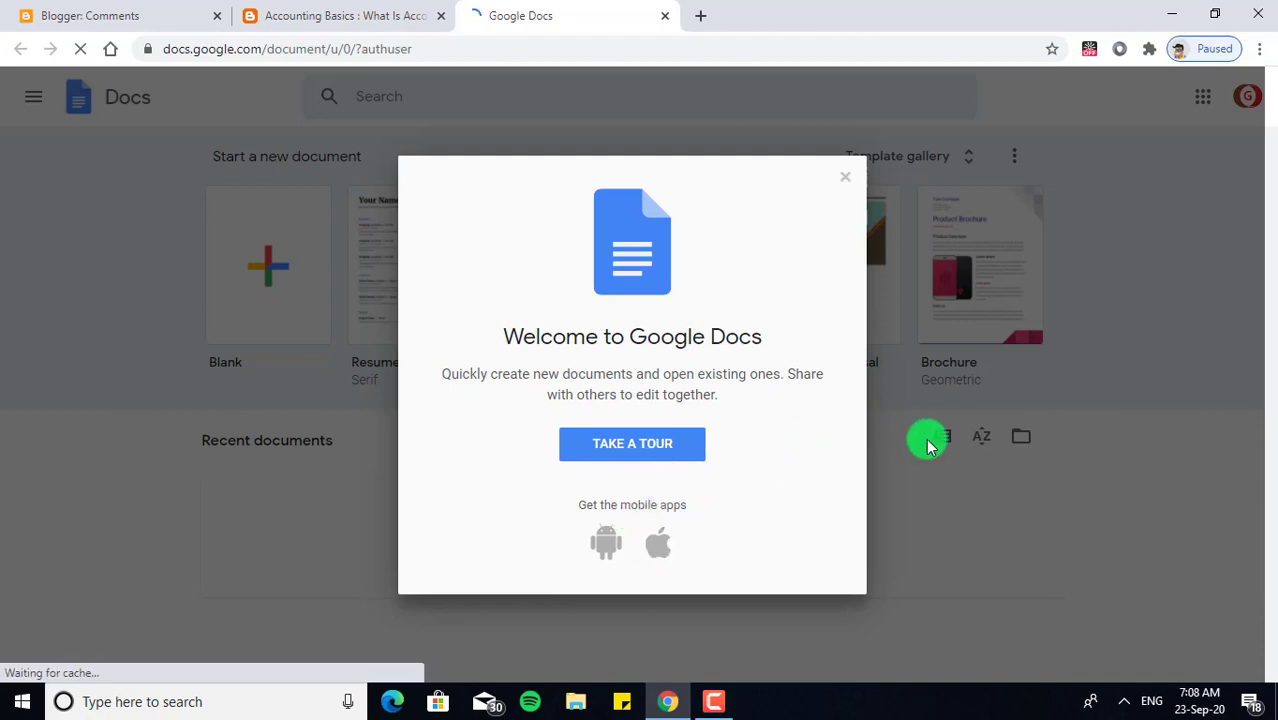
left_click(845, 182)
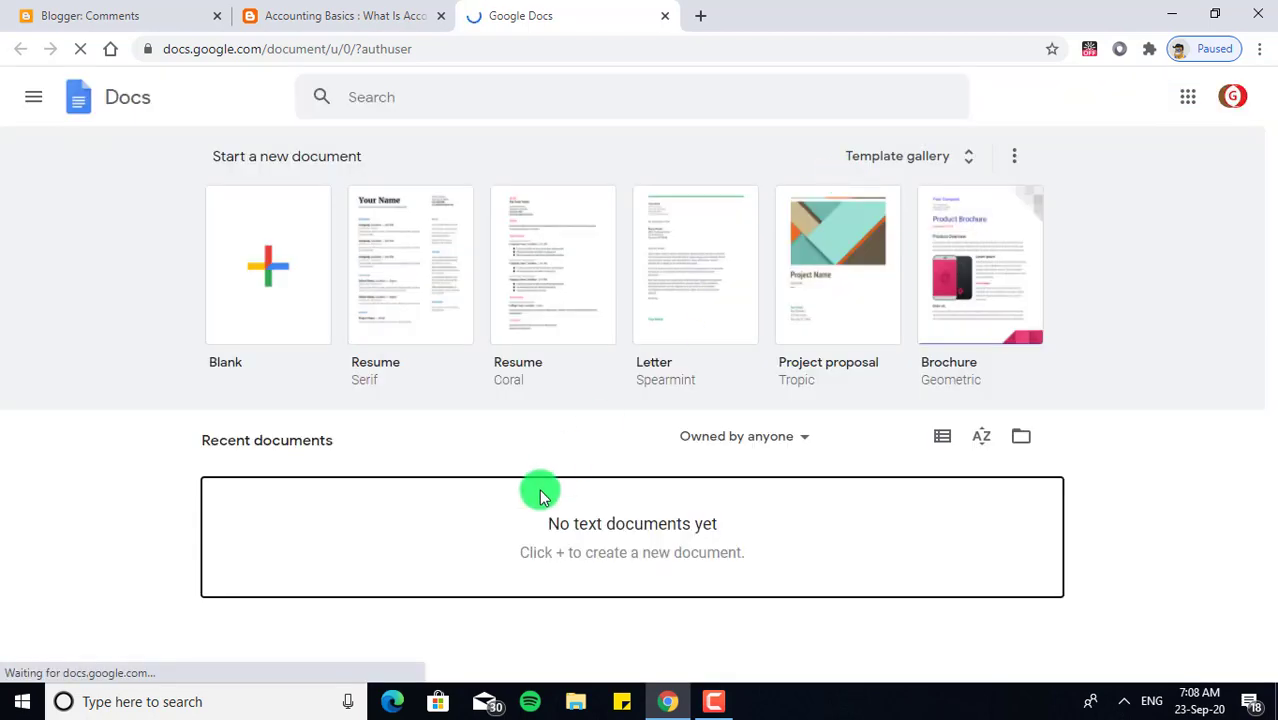
Step: Create a blank Google Docs document, close the extra Docs tab and view the available paragraph styles without changing the style
left_click(271, 270)
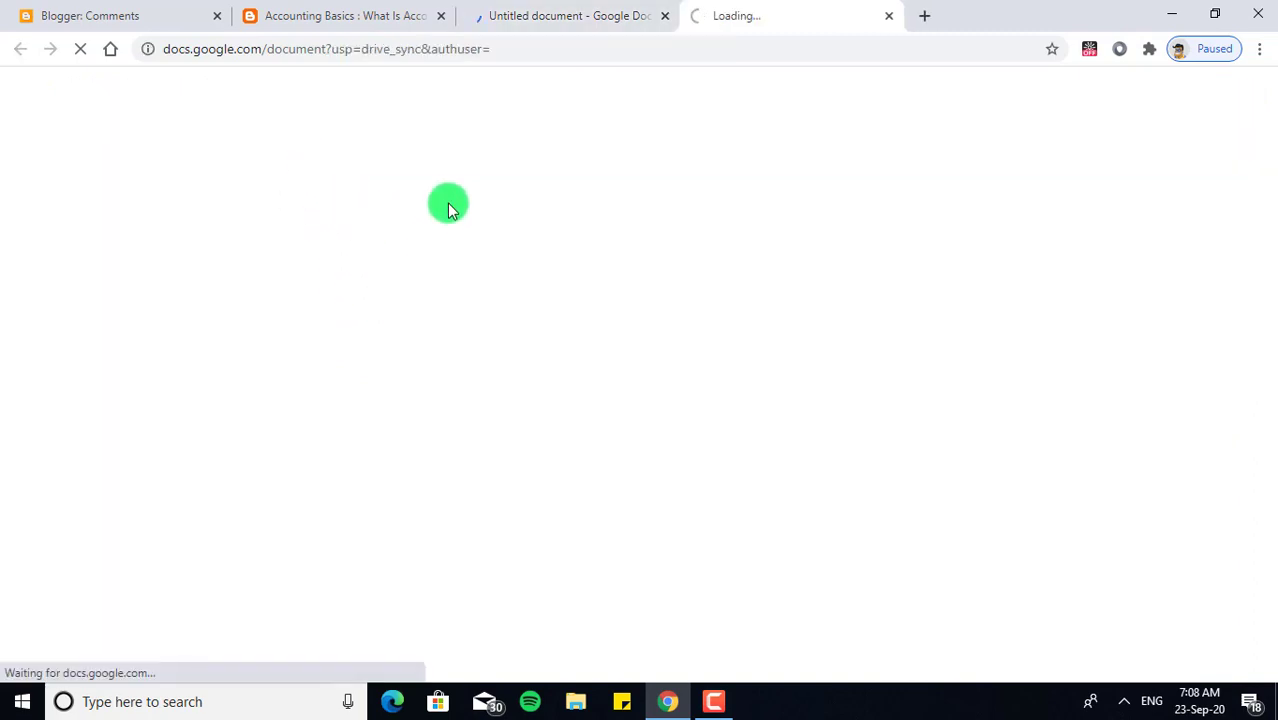
left_click(889, 16)
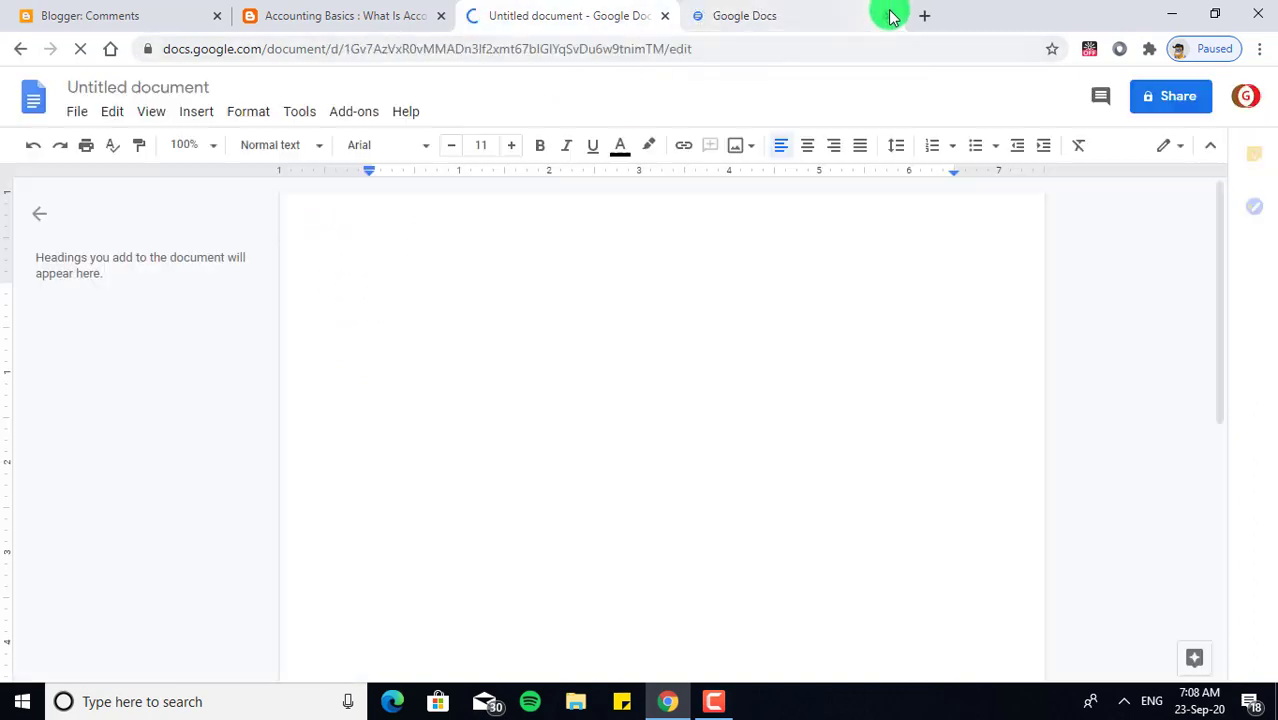
left_click(320, 150)
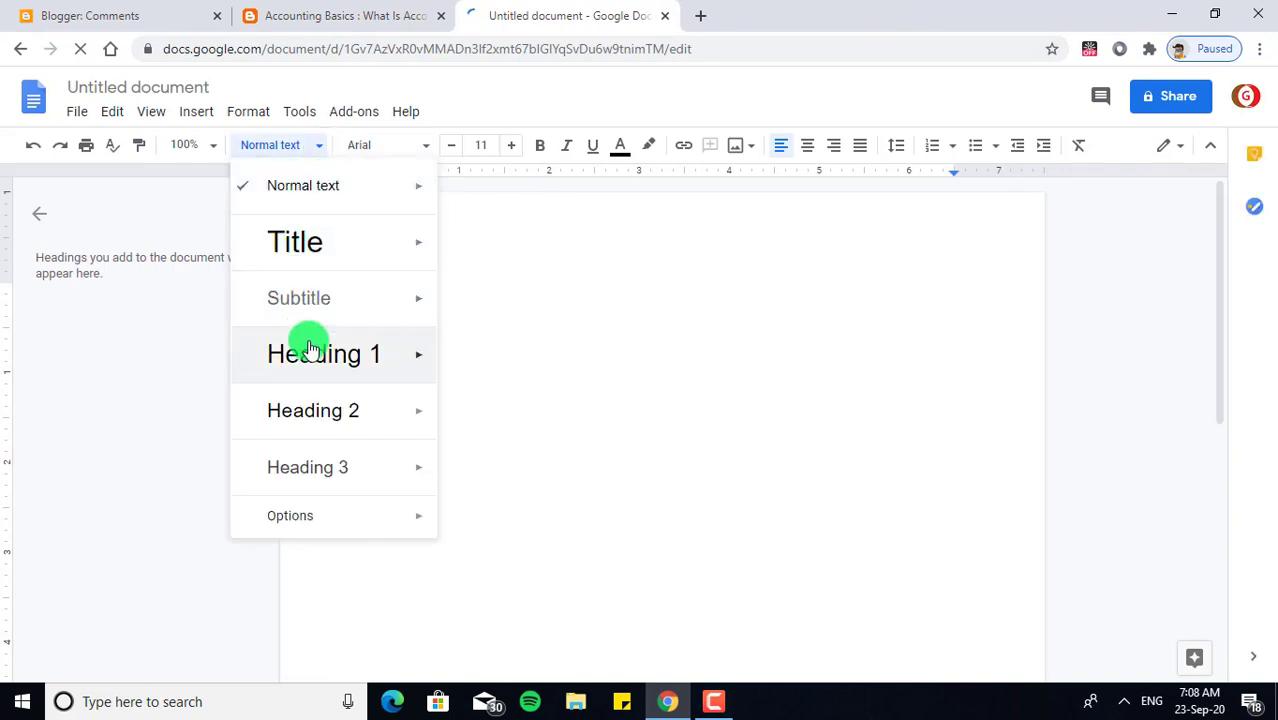
left_click(538, 302)
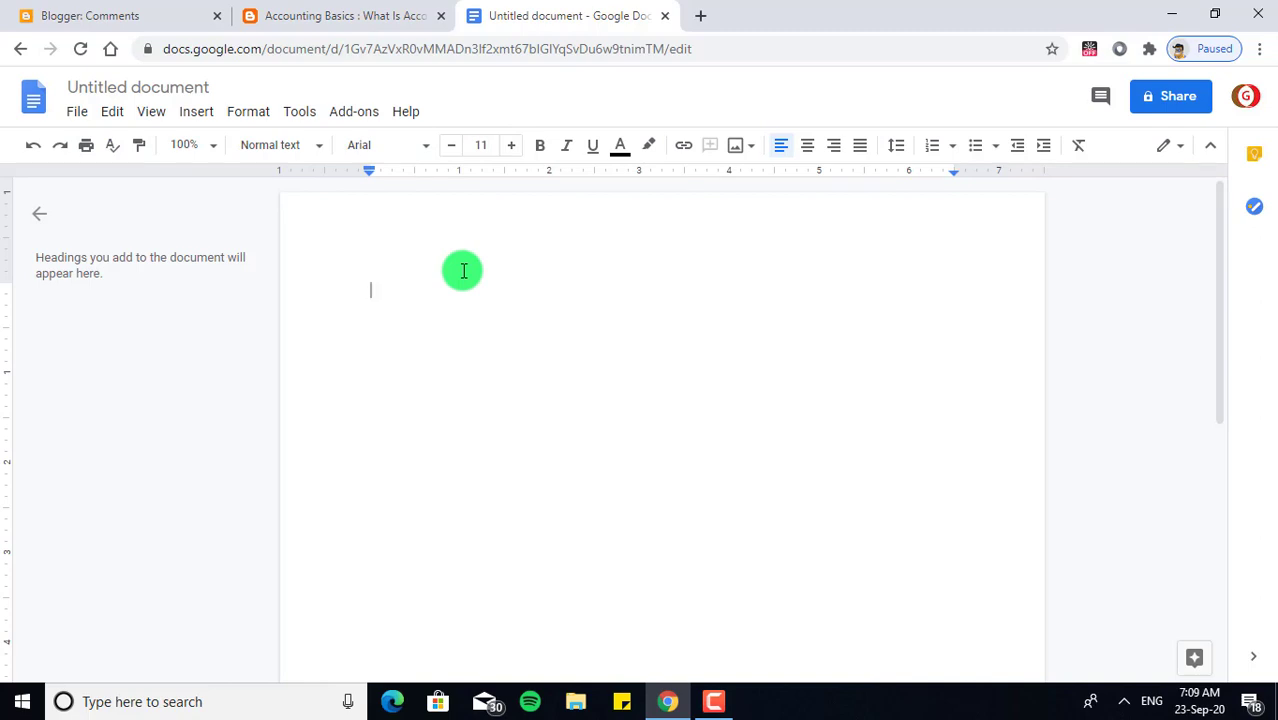
Step: Open the blog's Posts list in Blogger and look through the published post on the live blog from its title to its comment form
left_click(335, 8)
left_click(120, 8)
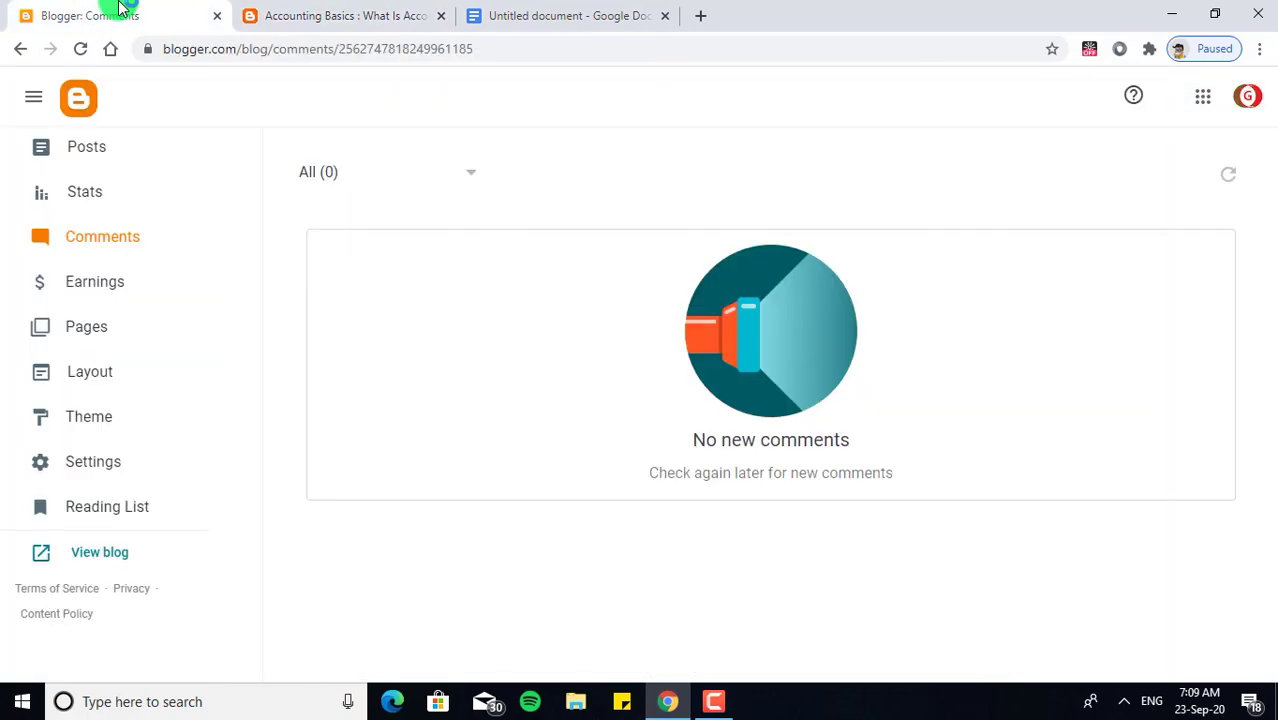
left_click(97, 150)
left_click(253, 13)
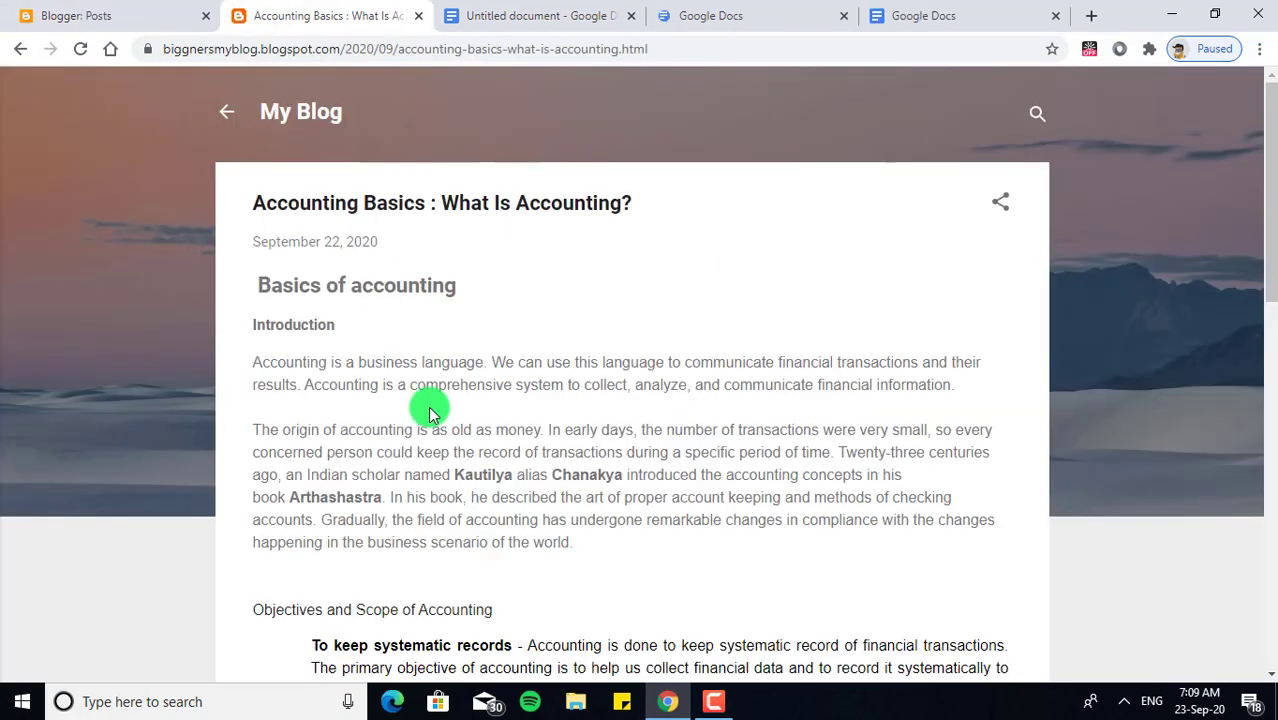
scroll(425, 410, "down", 3)
scroll(430, 410, "down", 6)
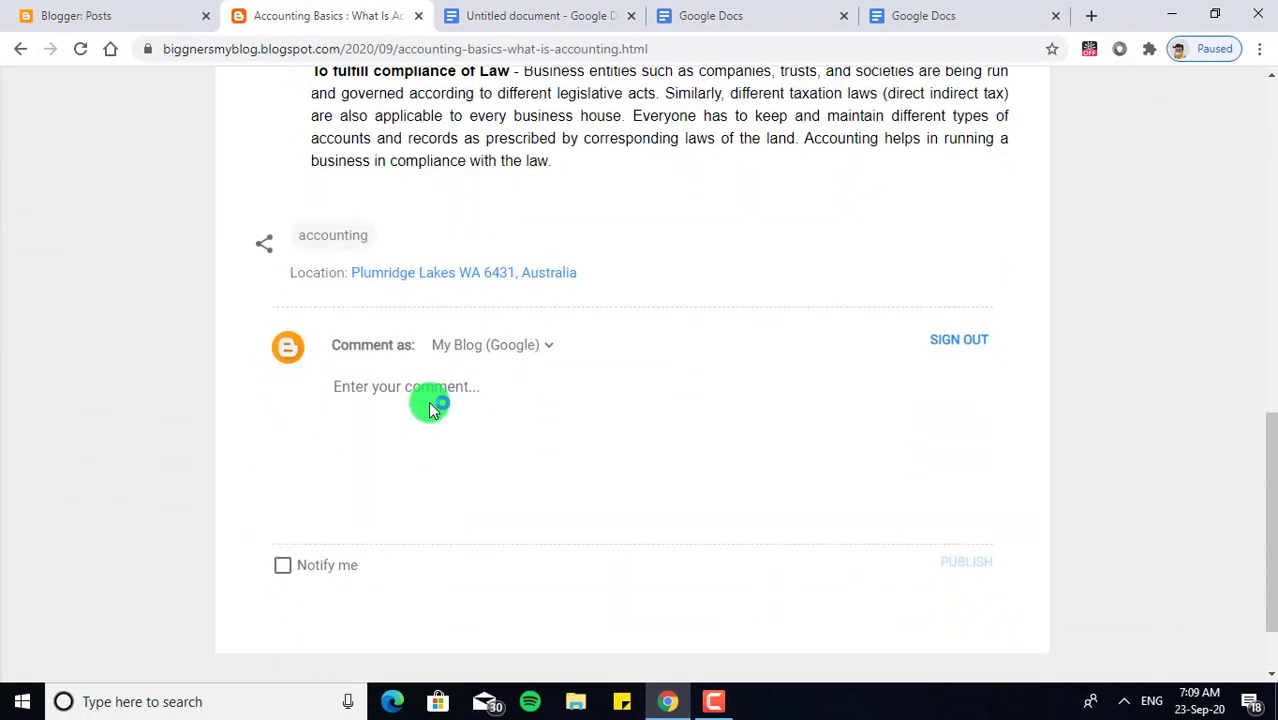
scroll(430, 405, "up", 8)
scroll(430, 408, "up", 2)
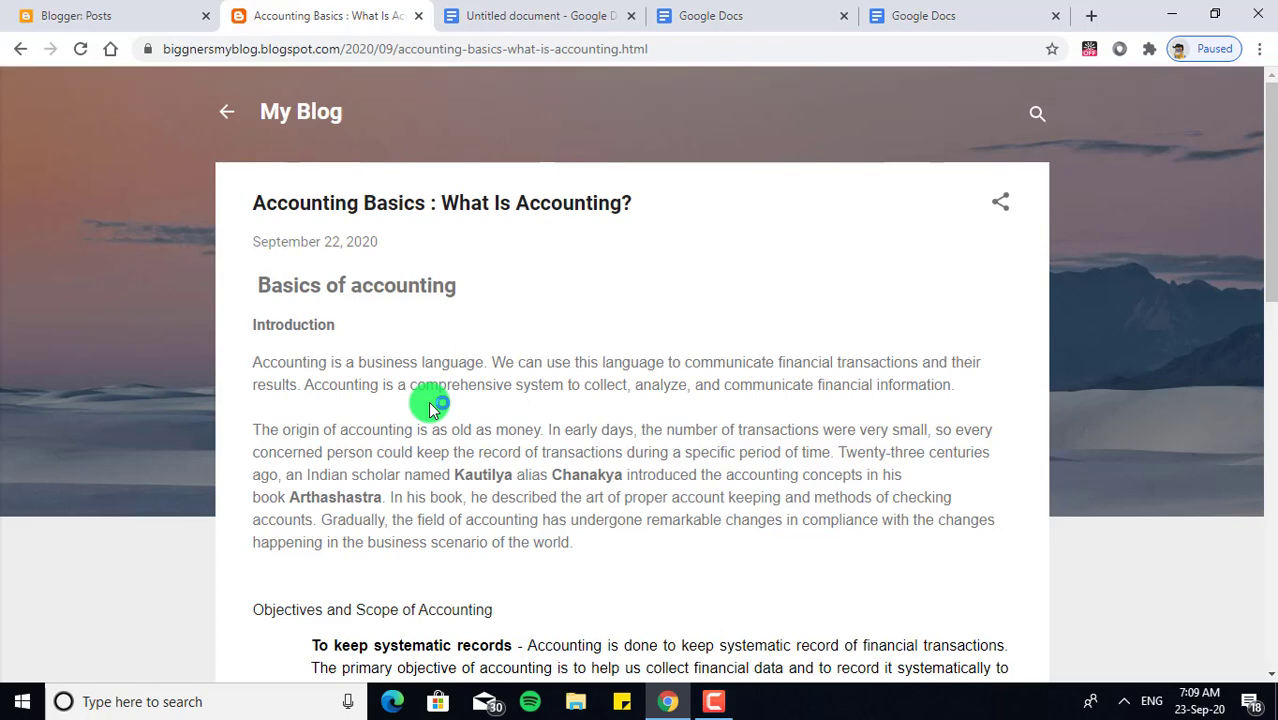